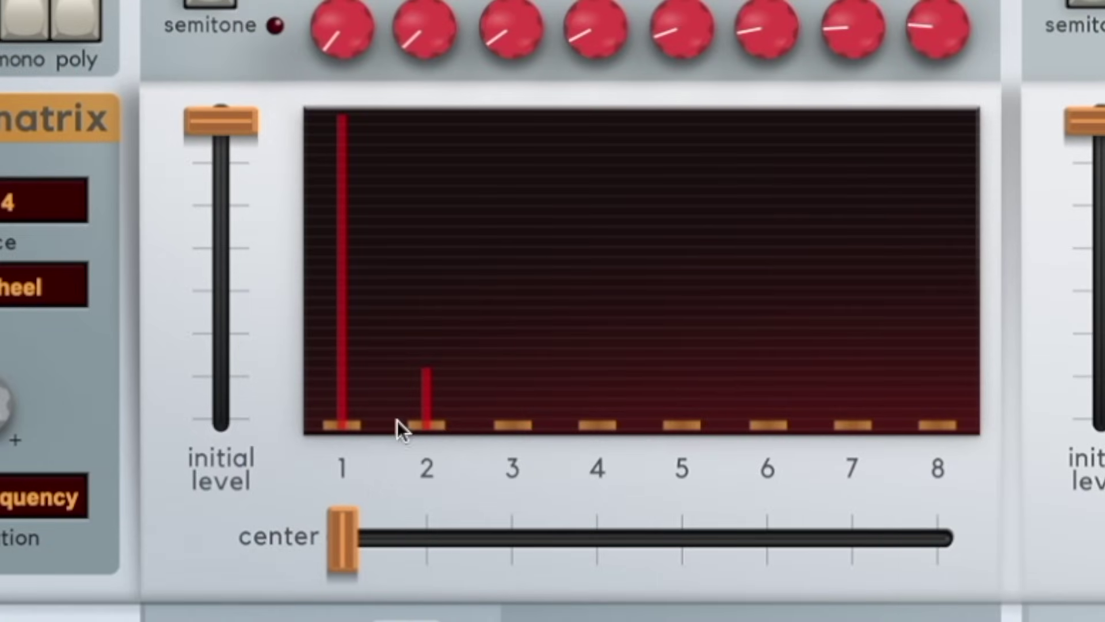
Raise oscillator 1's harmonic 1 level to about half and lower the initial level to its minimum.
drag(351, 419, 356, 137)
drag(351, 307, 324, 372)
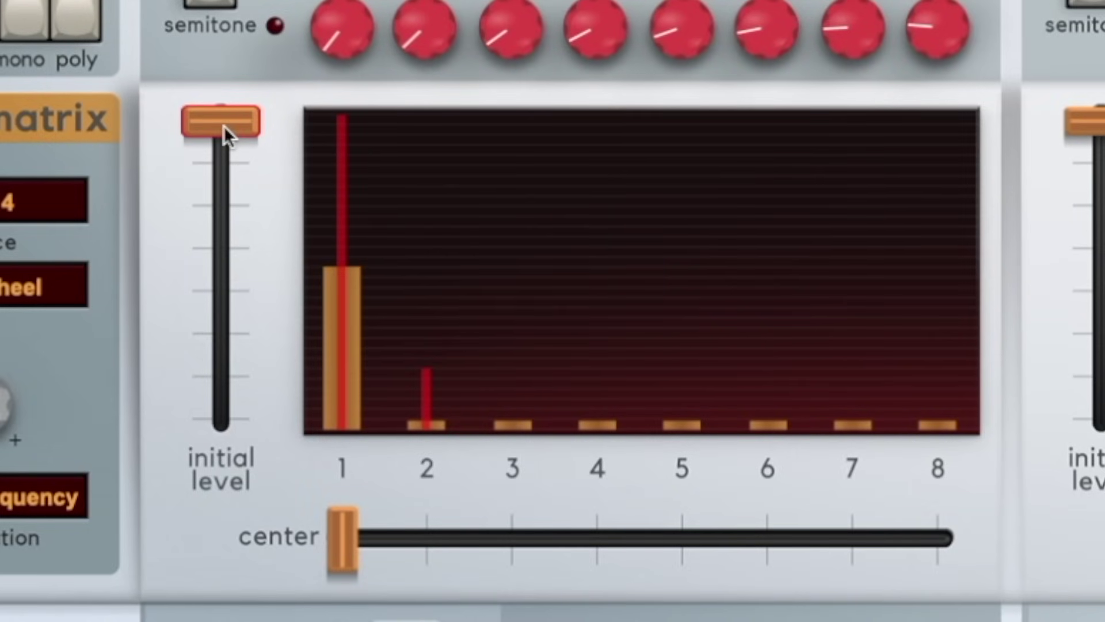
mouse_move(224, 128)
drag(224, 125, 223, 418)
Try different levels for oscillator 1's first harmonics, bringing harmonic 1 to 85.8% before lowering it and adjusting harmonic 2.
mouse_move(348, 246)
mouse_down()
mouse_move(346, 340)
mouse_move(345, 226)
mouse_move(333, 238)
mouse_up()
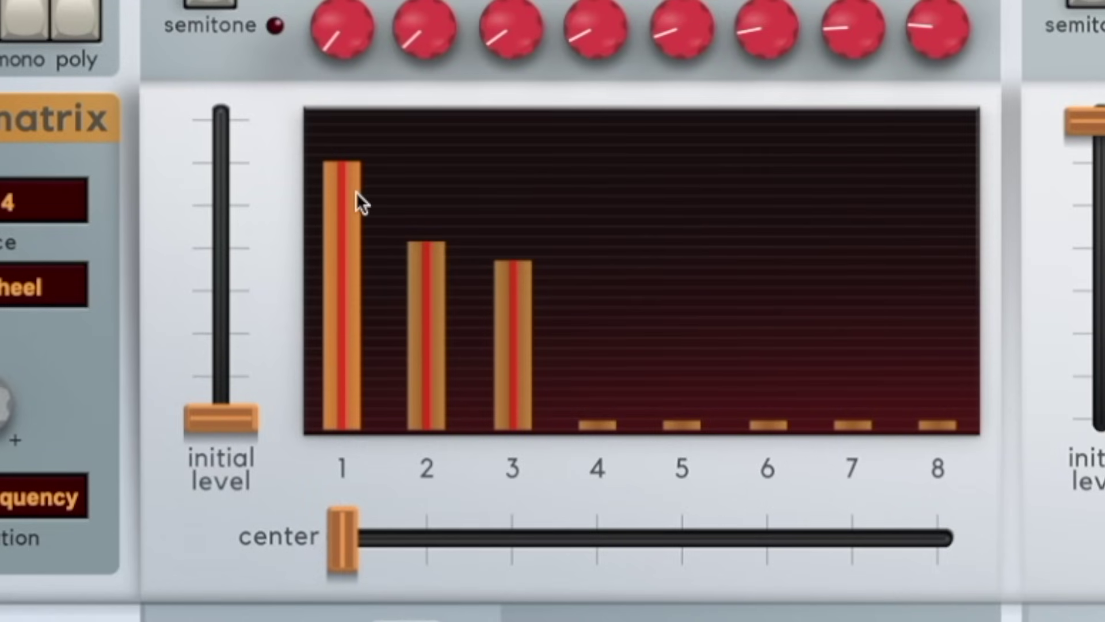
mouse_move(356, 192)
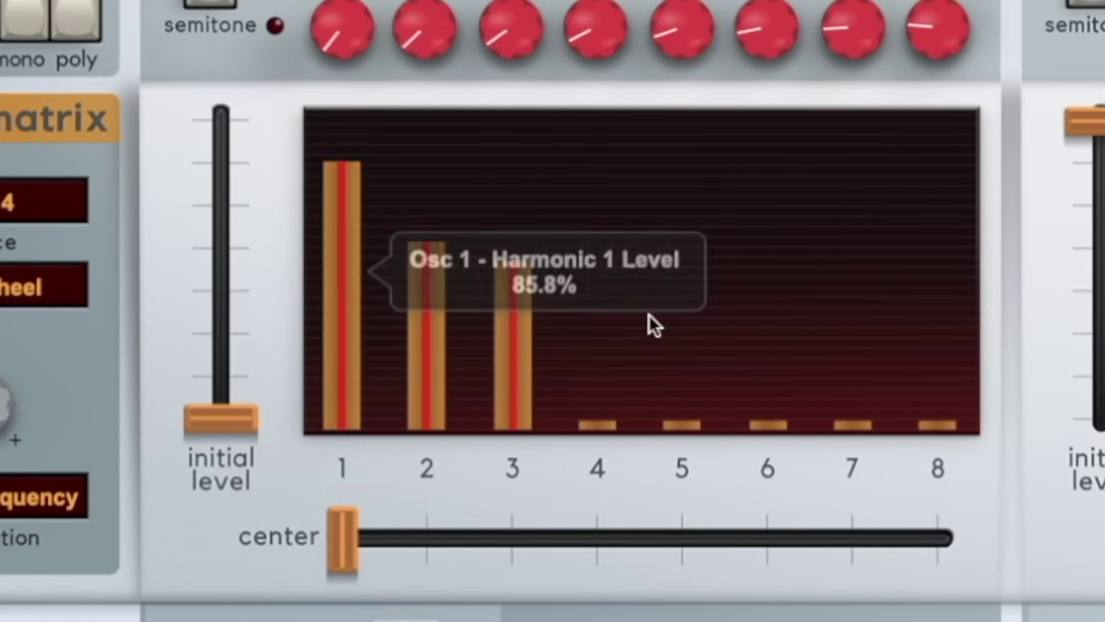
drag(343, 253, 341, 328)
drag(427, 302, 437, 230)
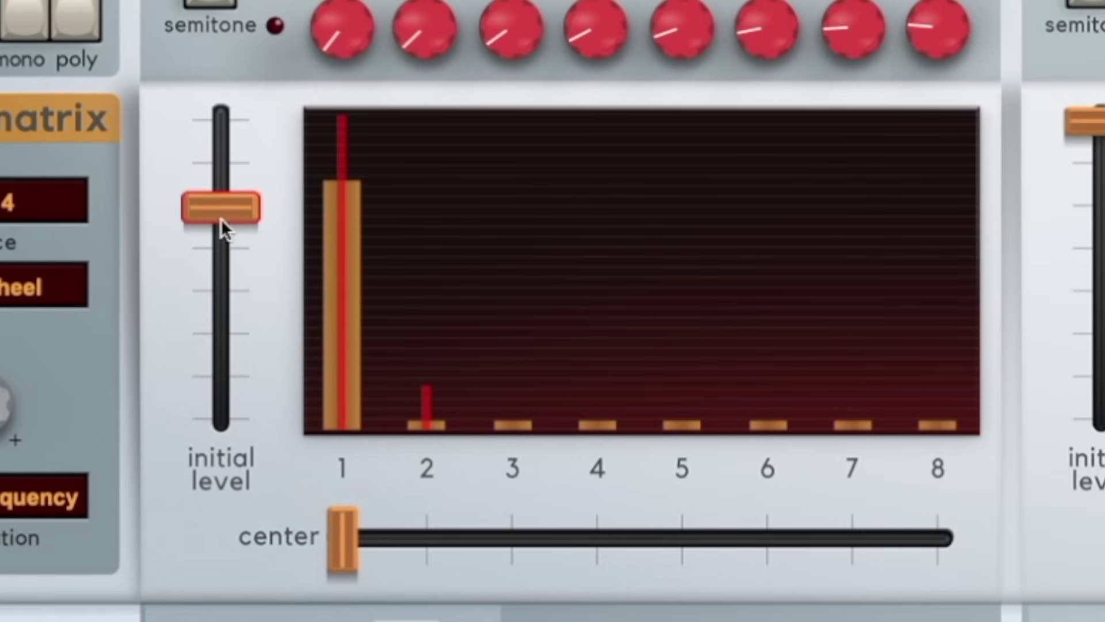
Lower oscillator 1's initial level and harmonic 1 to their minimum, and choose the Basic Analog Sine waveform.
drag(220, 219, 268, 520)
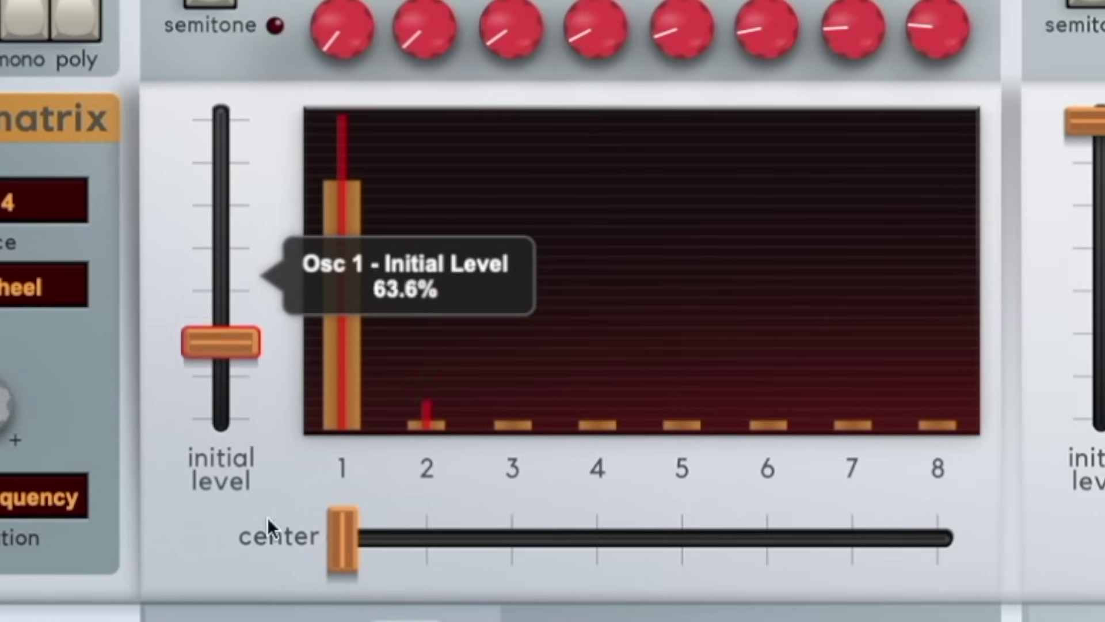
drag(333, 185, 341, 616)
click(392, 561)
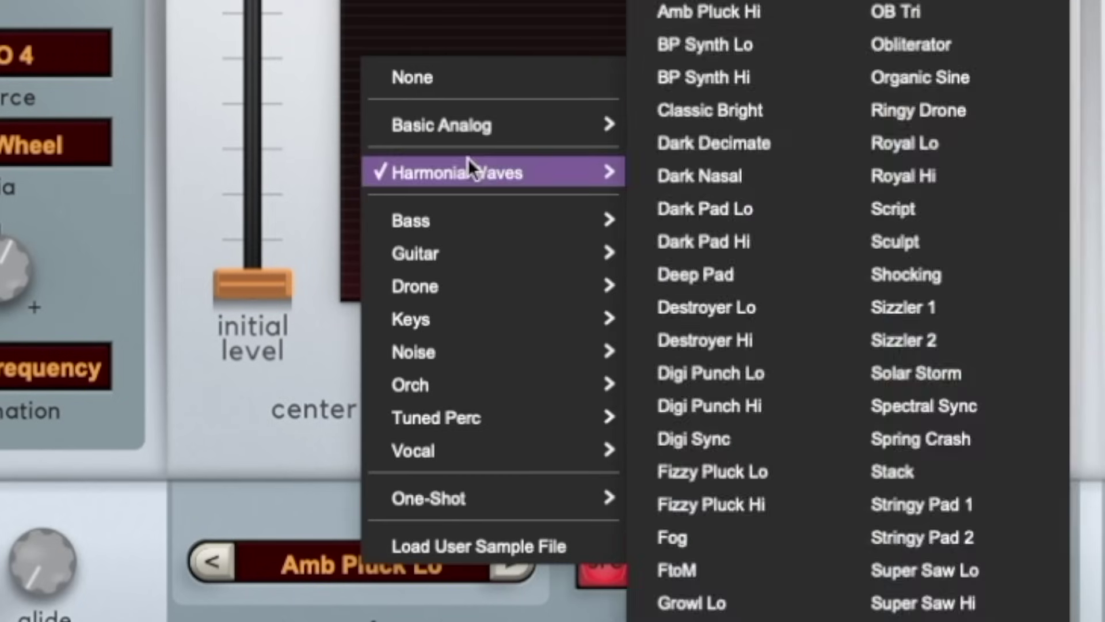
mouse_move(471, 123)
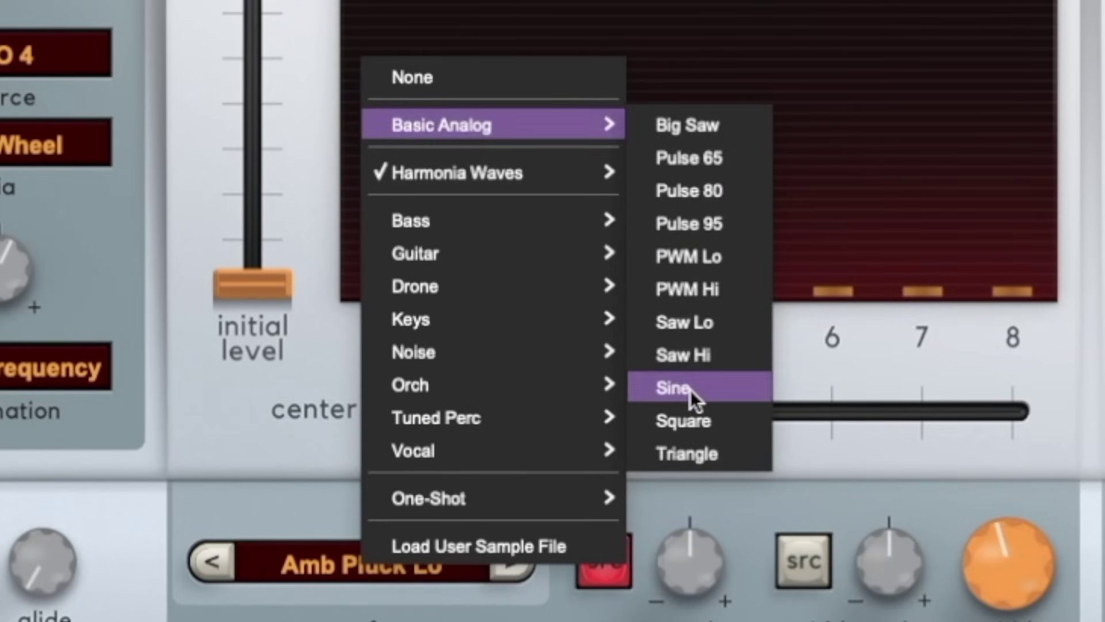
click(691, 390)
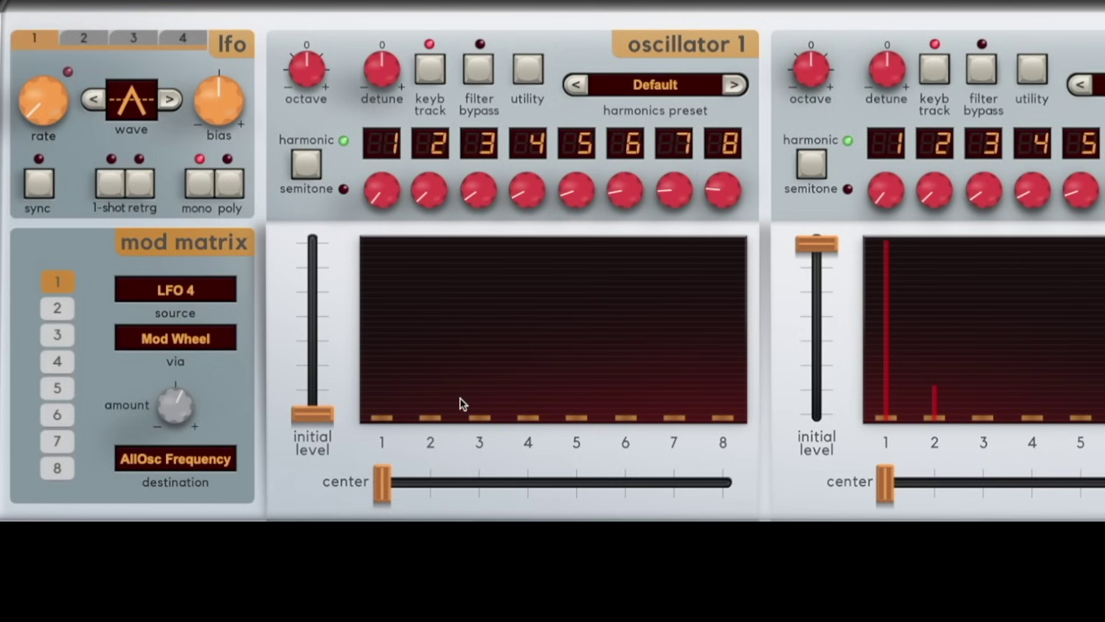
Raise harmonics 1 and 2 of oscillator 1 and balance both at about two thirds of full level.
drag(385, 409, 385, 168)
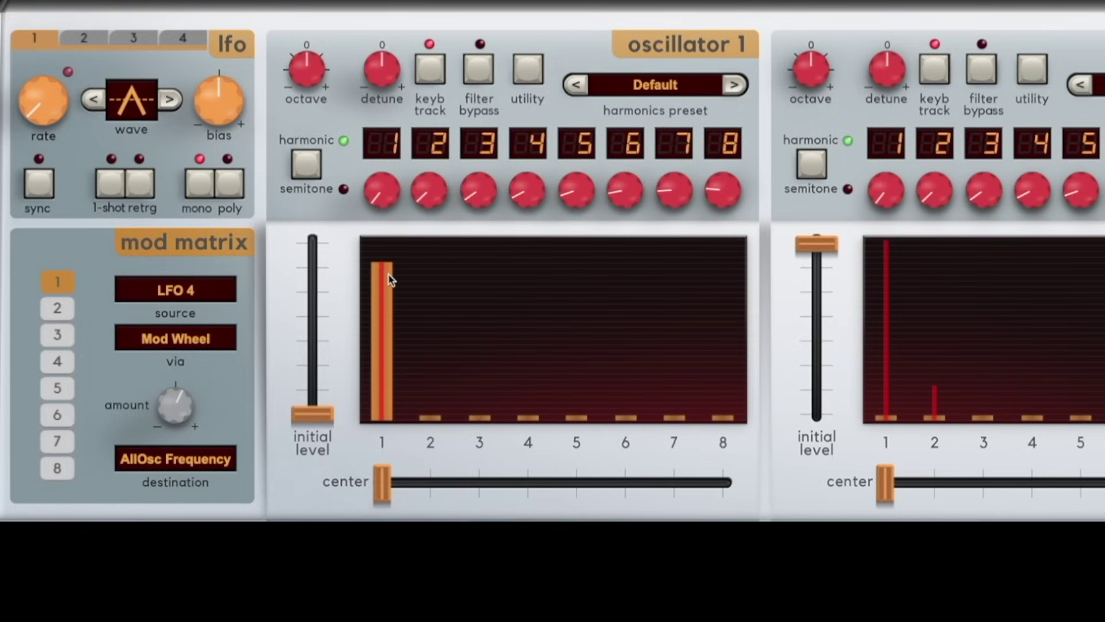
mouse_move(387, 279)
mouse_down()
mouse_move(384, 314)
mouse_move(391, 275)
mouse_up()
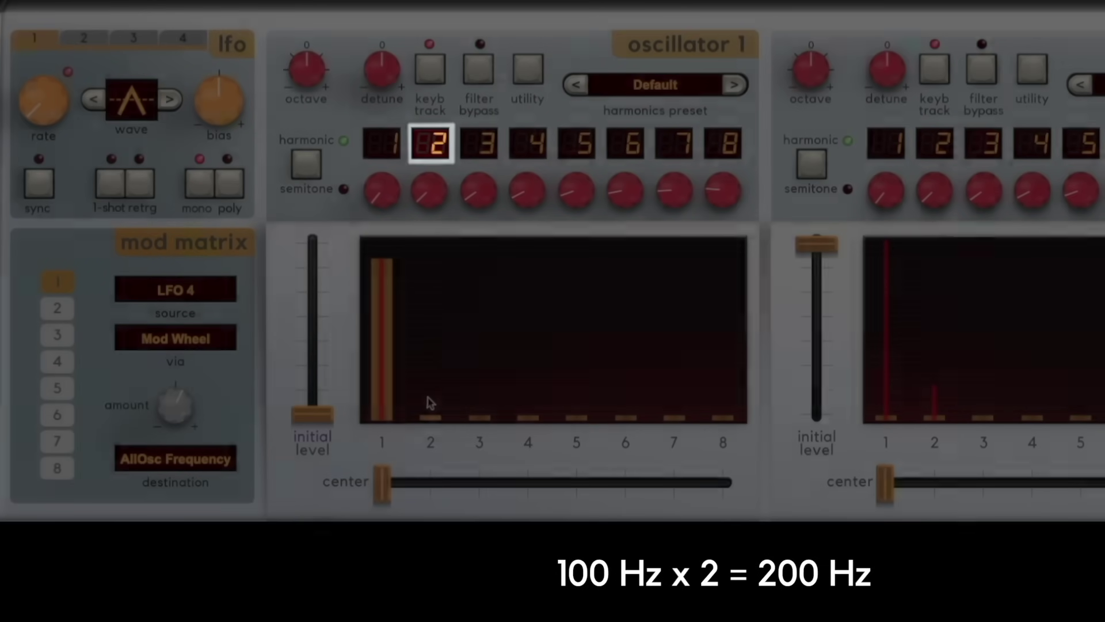
drag(429, 402, 380, 334)
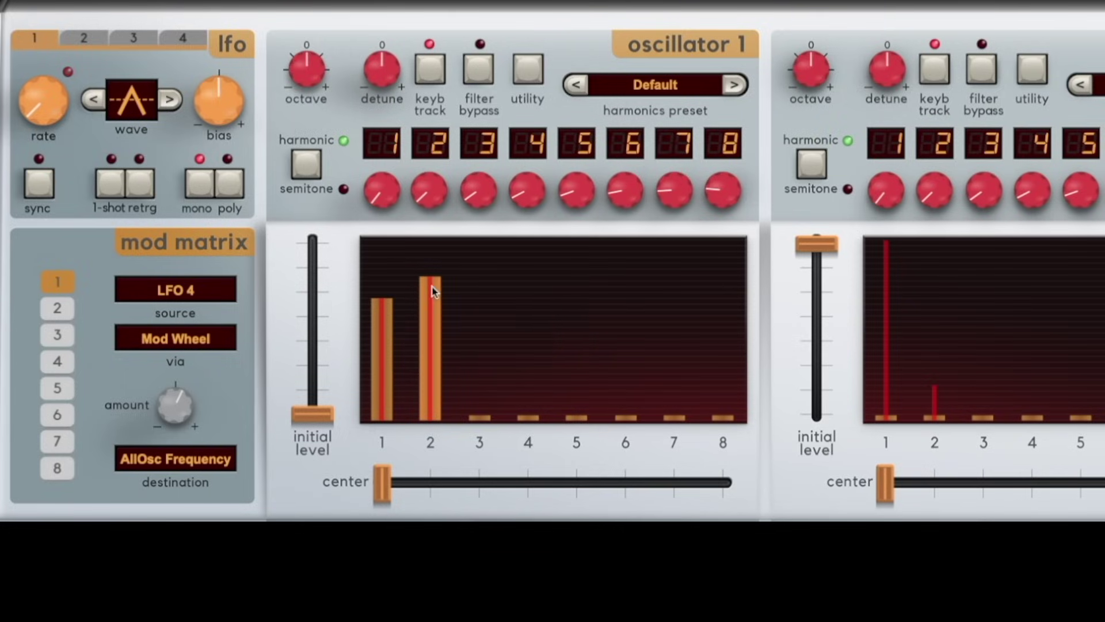
drag(431, 289, 430, 320)
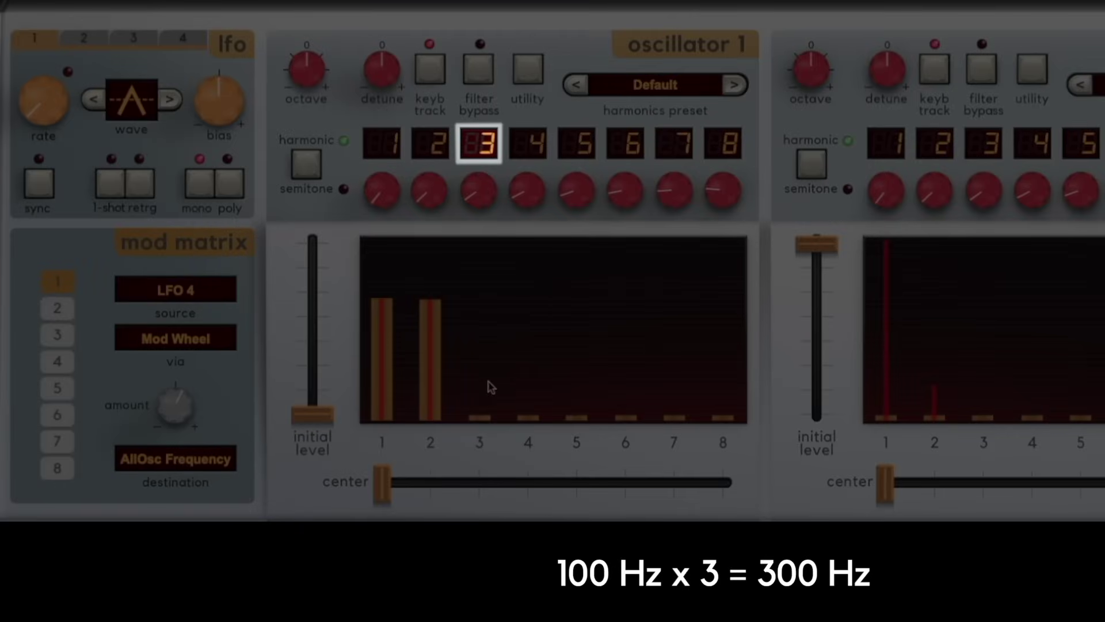
Bring in harmonic 3 and balance it at about 48%, with harmonic 2 at 55.5% and harmonic 1 at 52.6%.
drag(480, 393, 477, 217)
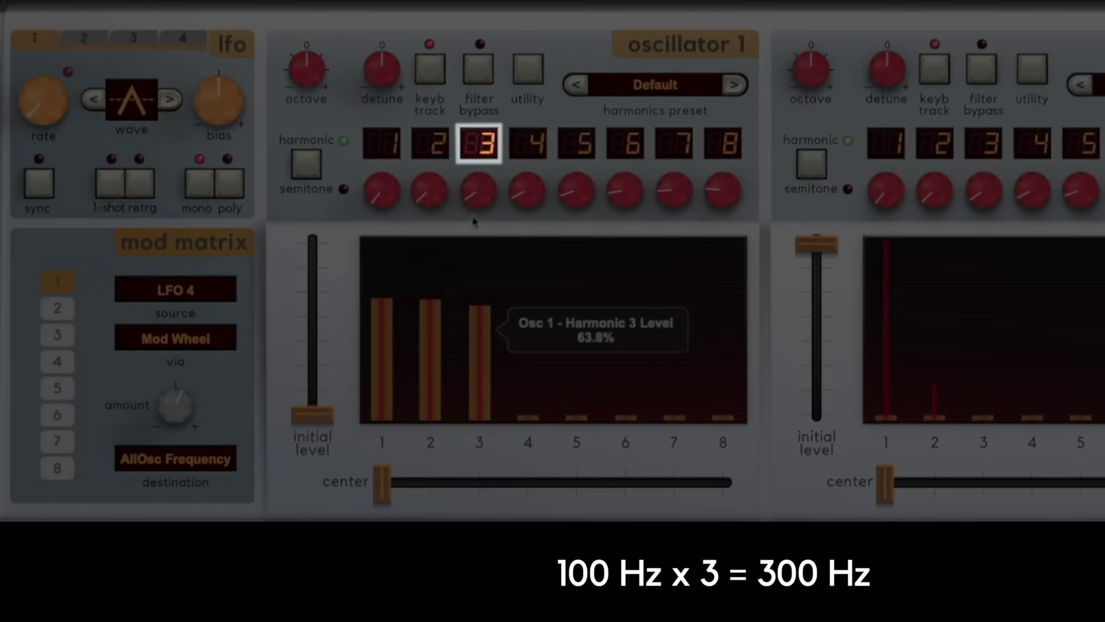
drag(425, 309, 421, 480)
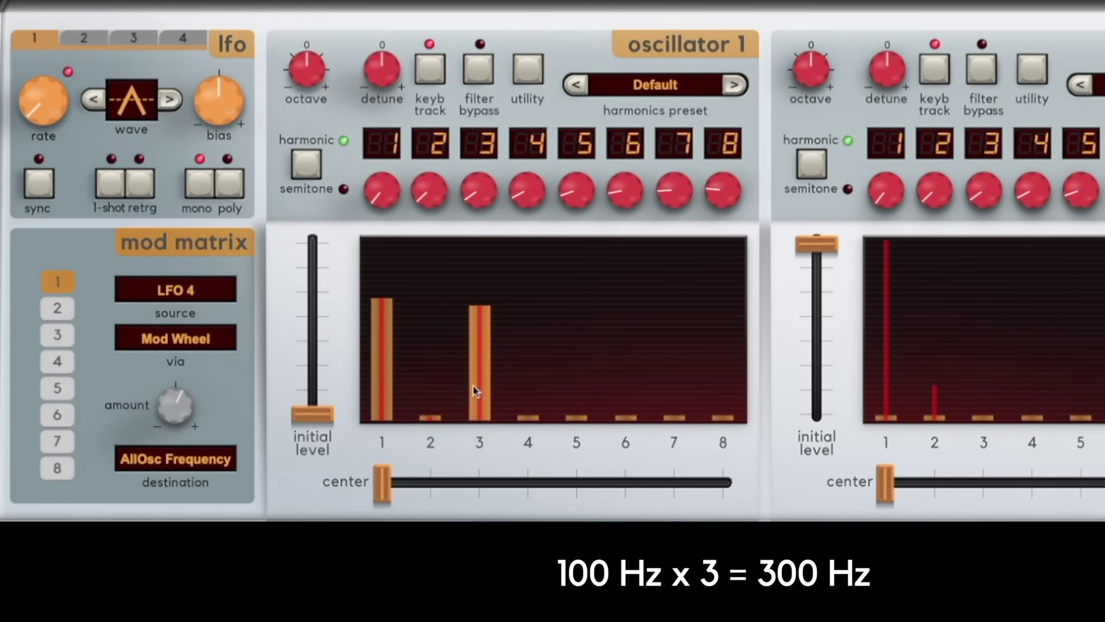
drag(422, 404, 432, 271)
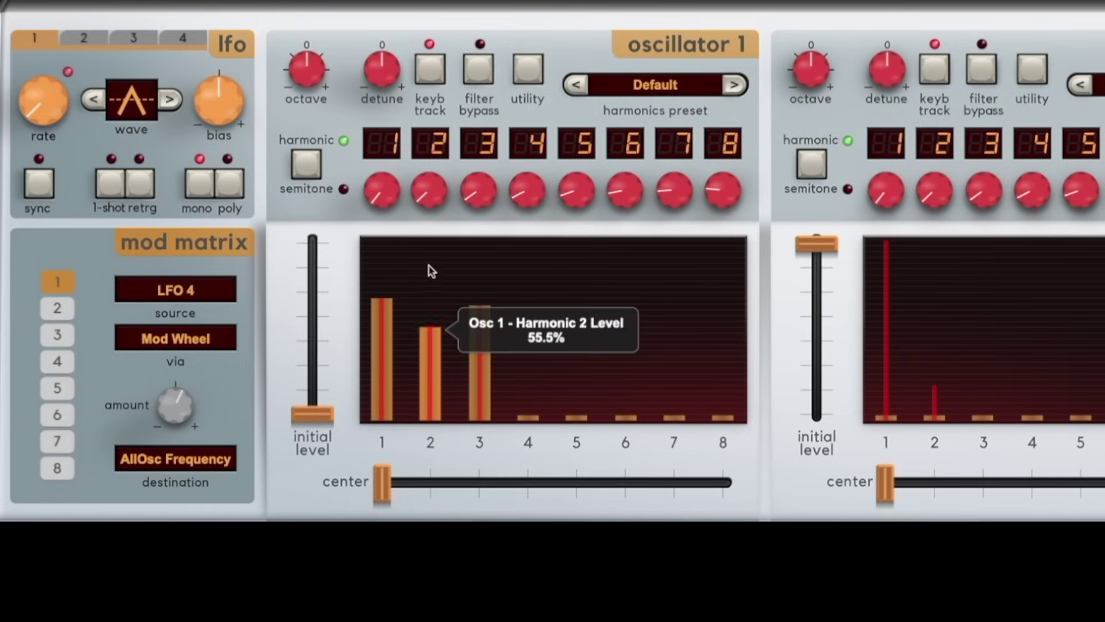
drag(474, 314, 476, 341)
drag(385, 320, 386, 352)
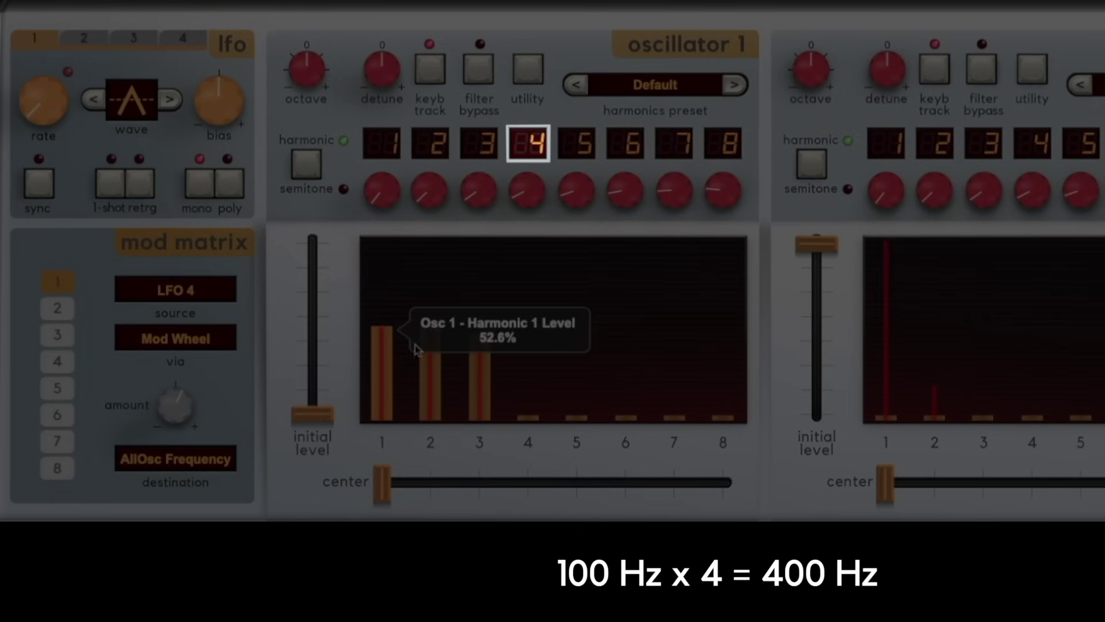
Bring in harmonics 4 and 5 and even out the first five, with harmonic 3 at 33.3% and harmonic 5 at 37.8%.
drag(533, 396, 525, 278)
drag(575, 400, 580, 246)
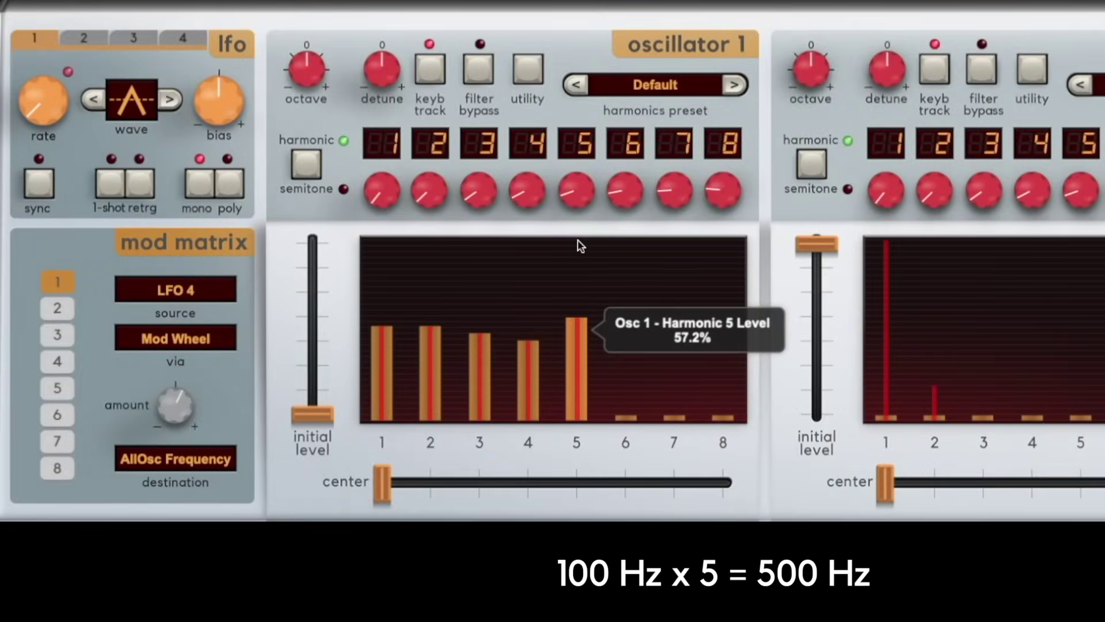
drag(530, 355, 529, 382)
drag(478, 345, 469, 384)
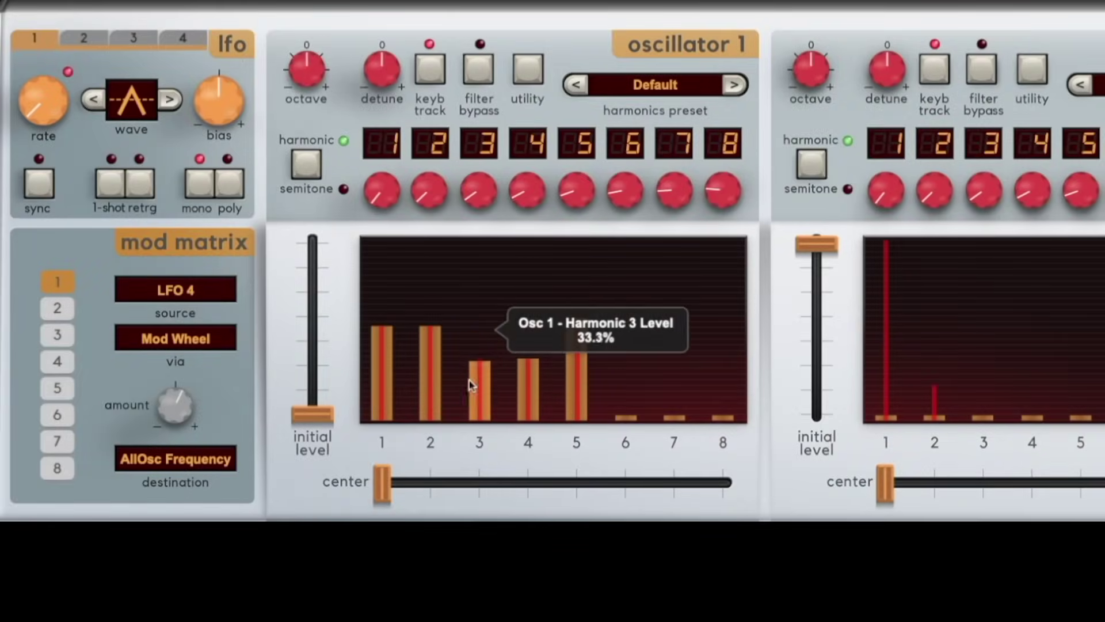
drag(430, 354, 428, 385)
drag(569, 331, 571, 339)
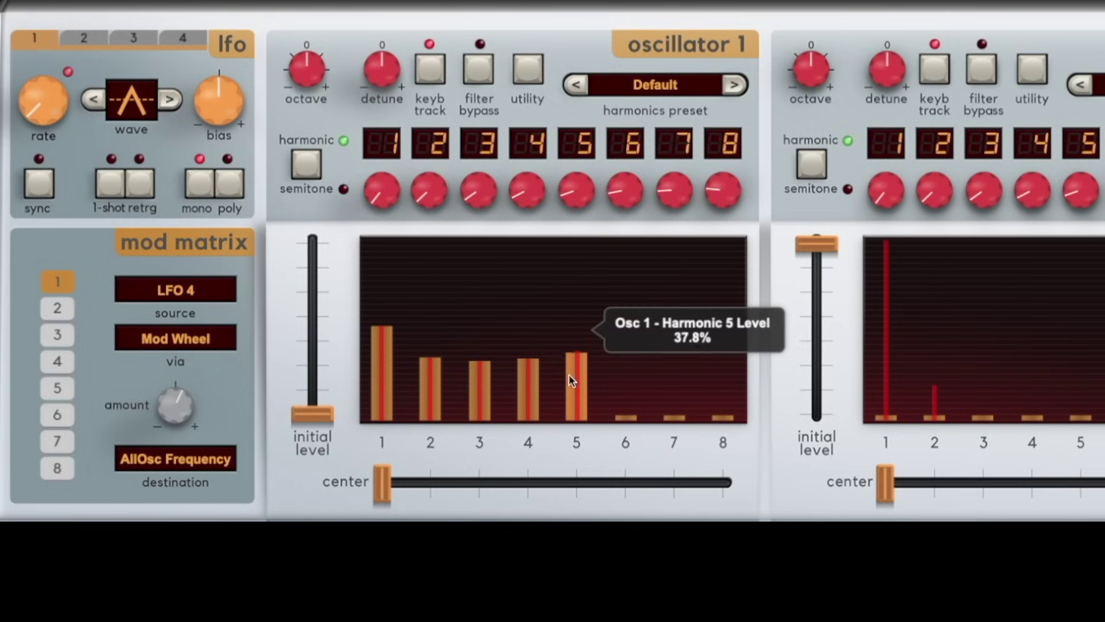
drag(382, 334, 383, 357)
Bring in harmonics 6, 7 and 8 at levels similar to the others, with harmonic 7 at 33.6%.
drag(623, 396, 633, 285)
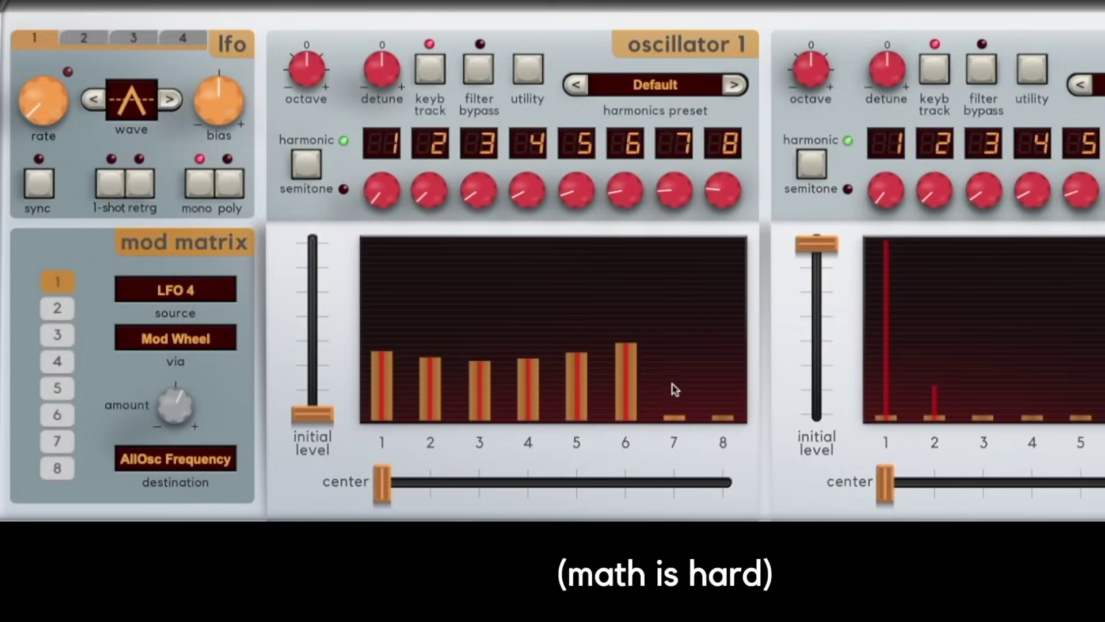
drag(681, 394, 672, 271)
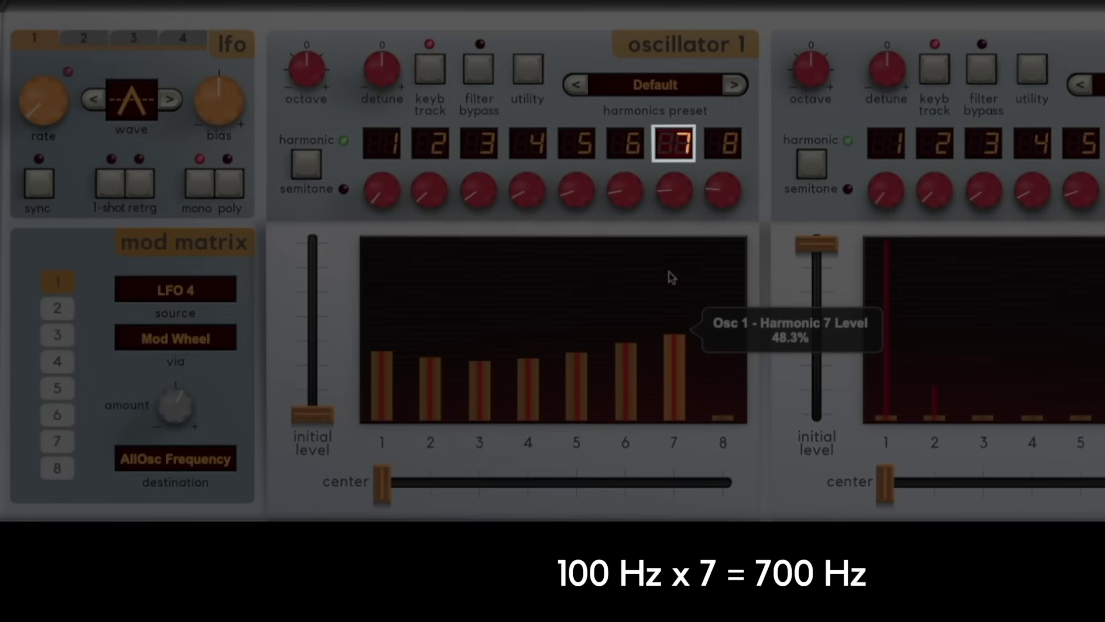
drag(624, 356, 625, 385)
drag(668, 344, 670, 373)
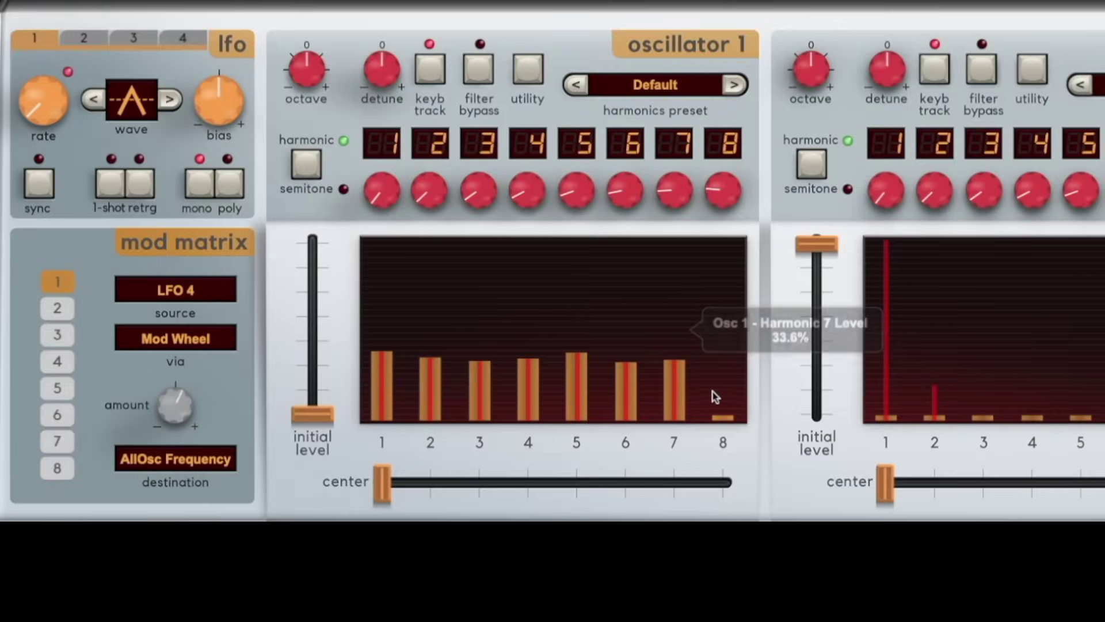
drag(719, 414, 717, 281)
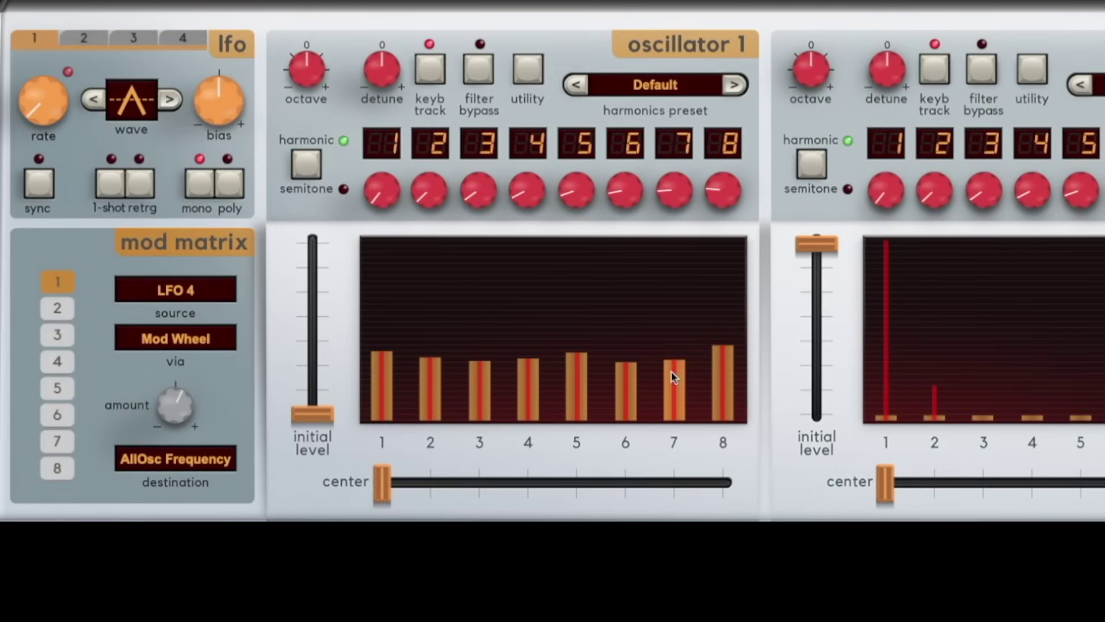
Reshape the harmonic levels: harmonic 6 at 17.1%, harmonic 2 at 74.5%, harmonics 4 and 5 high, harmonics 3 and 7 low.
drag(674, 375, 625, 388)
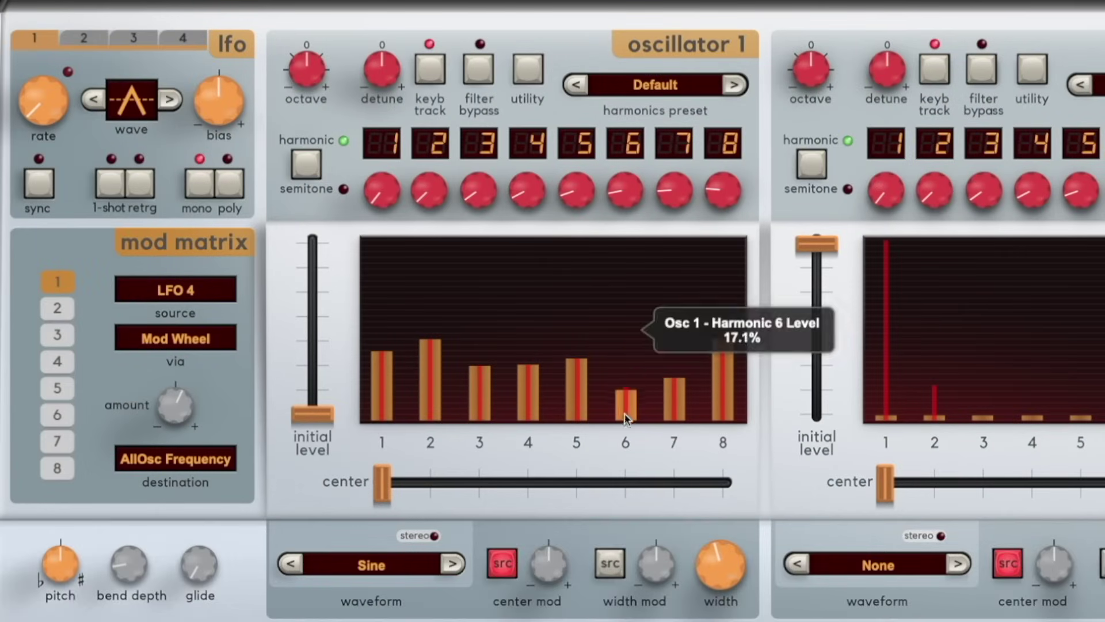
drag(577, 354, 577, 284)
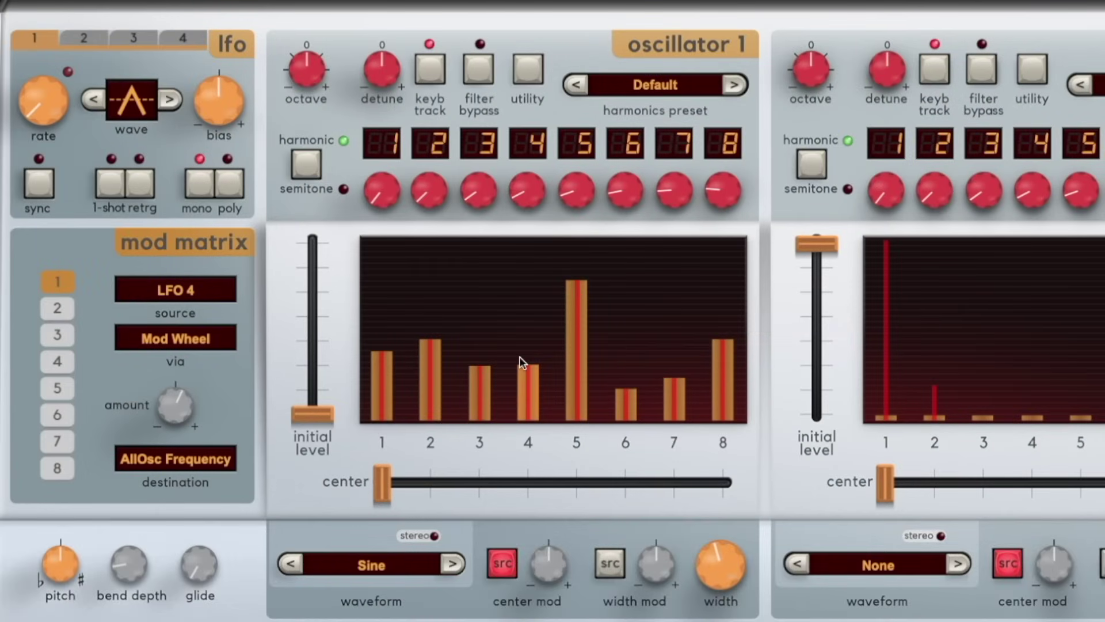
drag(521, 365, 529, 305)
drag(435, 344, 437, 287)
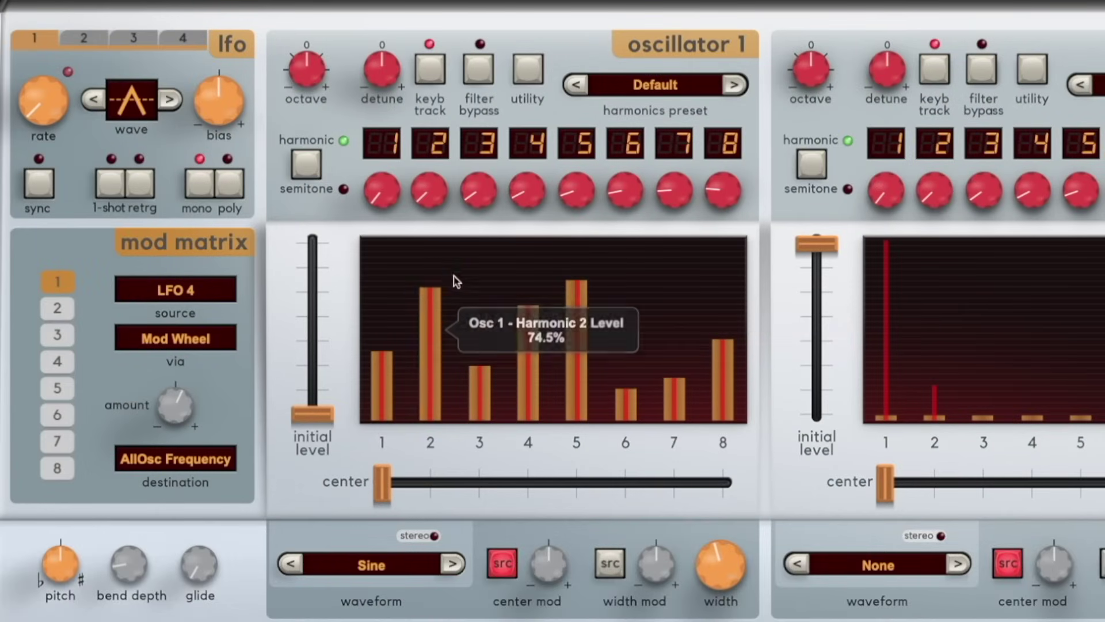
drag(481, 369, 487, 393)
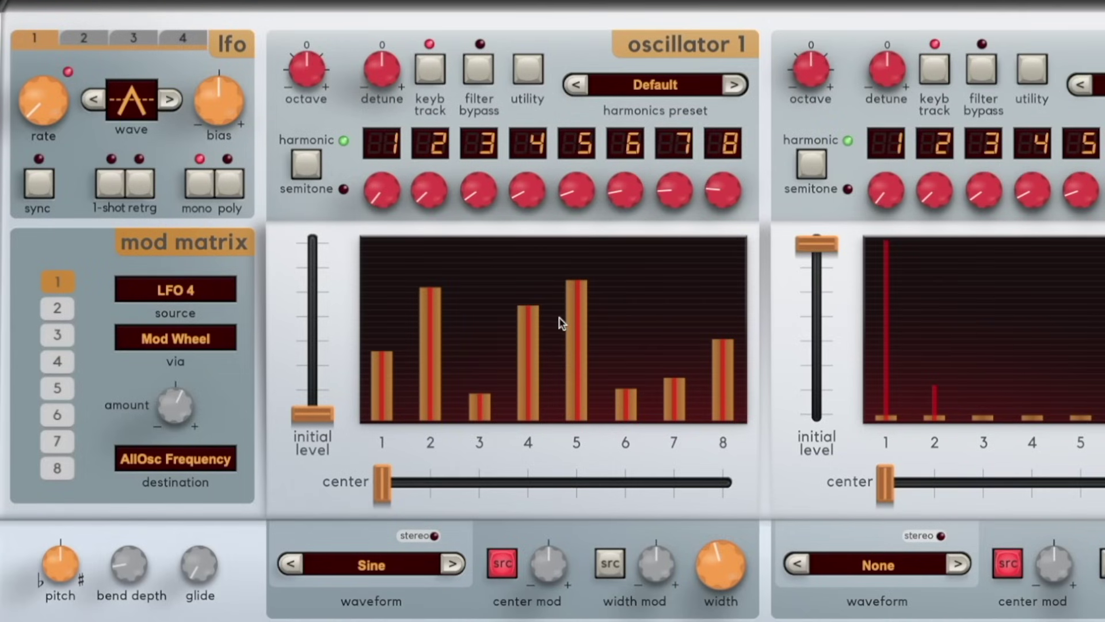
drag(562, 322, 575, 299)
Change oscillator 1's waveform to Fizzy Pluck Lo from the Harmonia Waves.
click(371, 569)
mouse_move(453, 352)
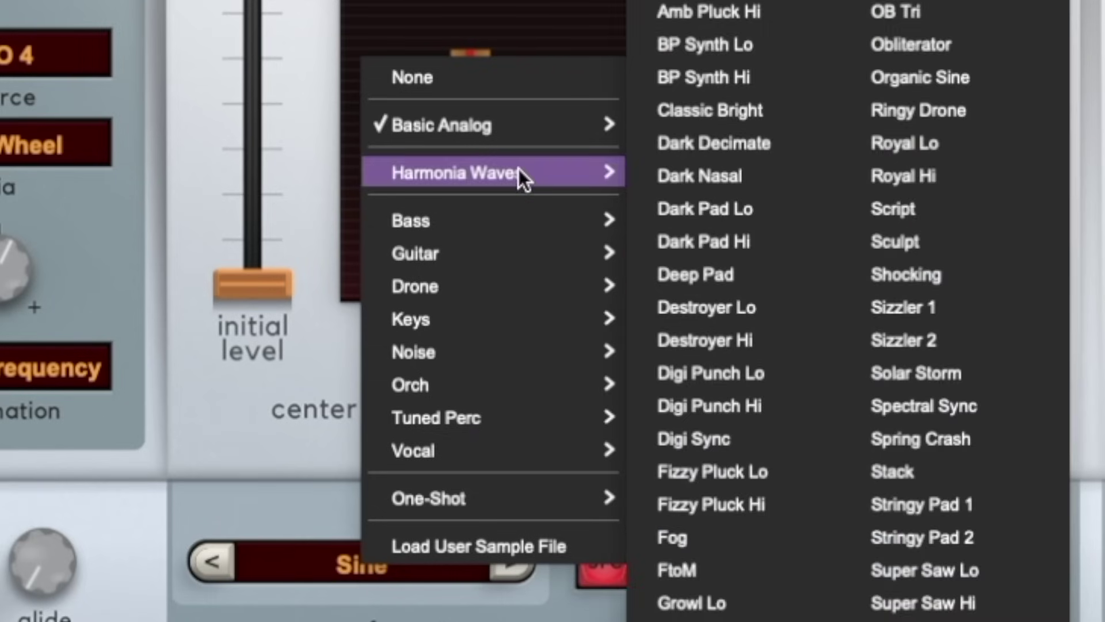
click(781, 459)
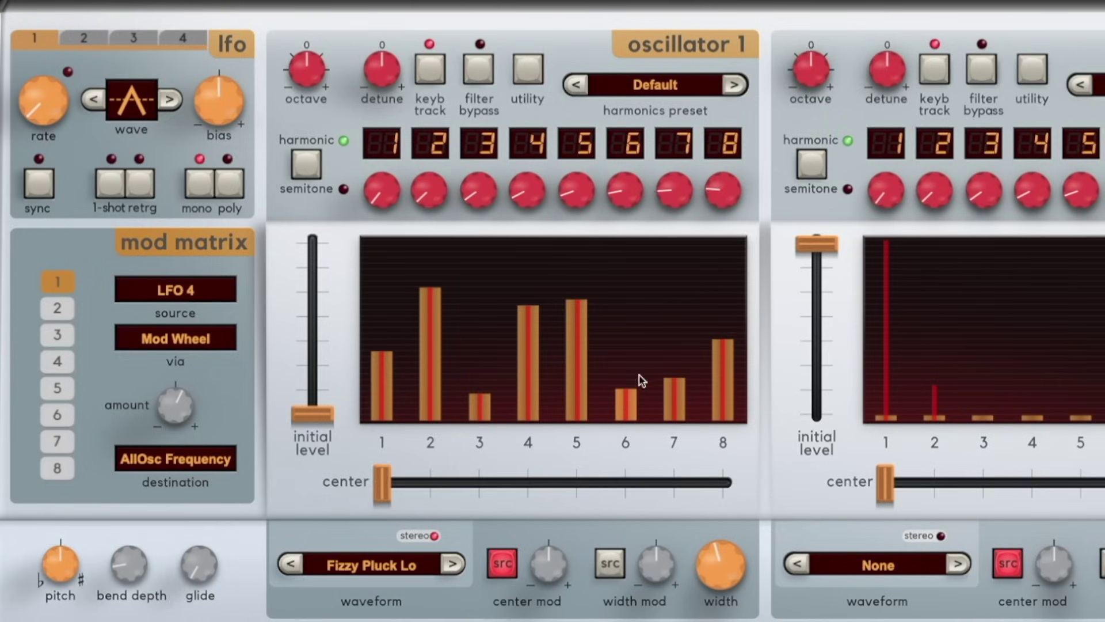
Raise harmonics 6 and 7, set harmonic 8 to 80.2%, and pull down harmonics 2, 4 and 5.
drag(578, 312, 626, 264)
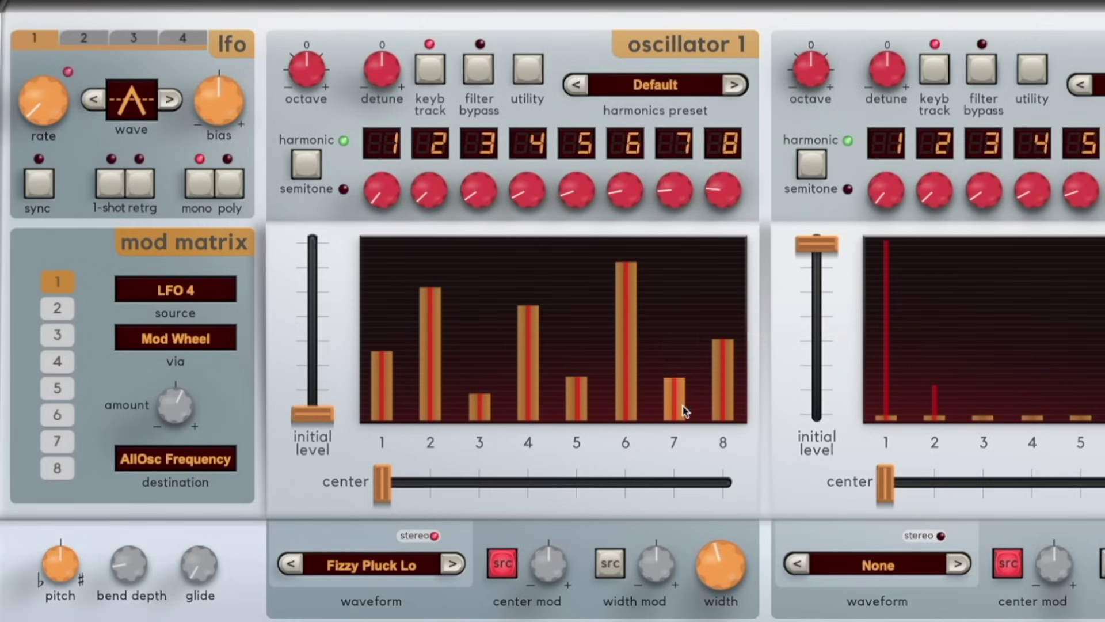
drag(678, 403, 675, 279)
drag(726, 353, 724, 277)
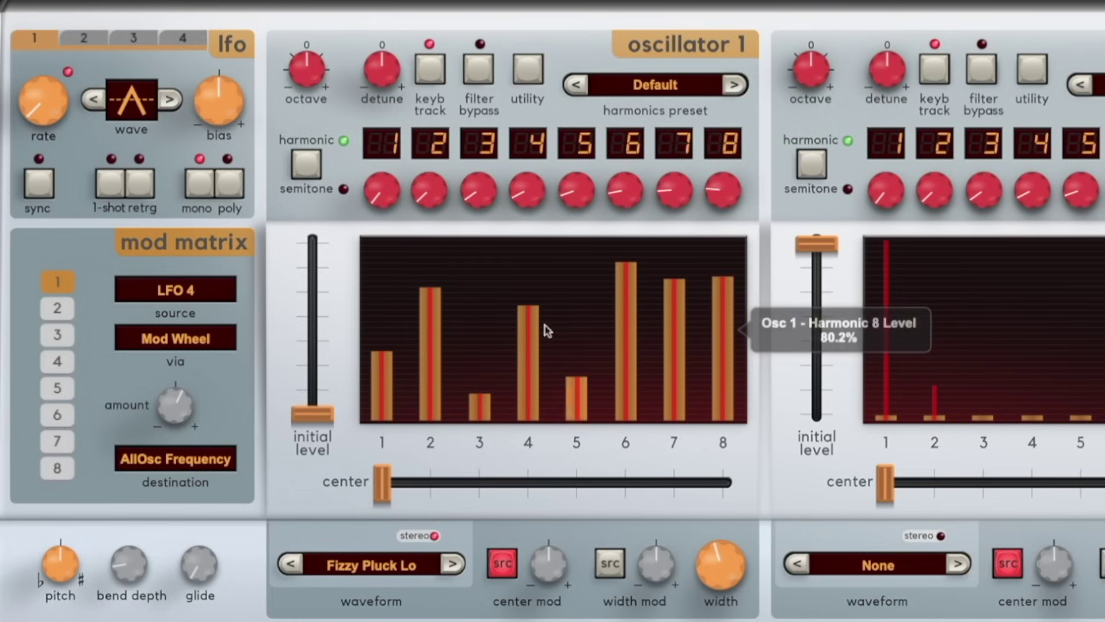
drag(524, 322, 526, 404)
drag(426, 295, 528, 410)
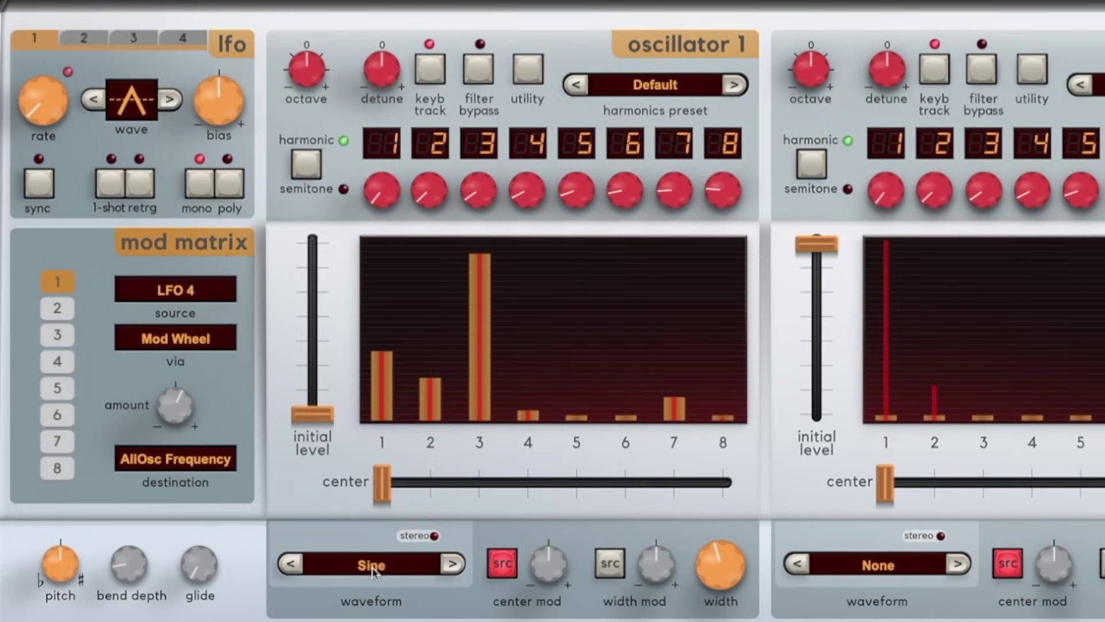
Change oscillator 1's waveform to Drone 1 and set the harmonic 1 level to 100%.
click(380, 565)
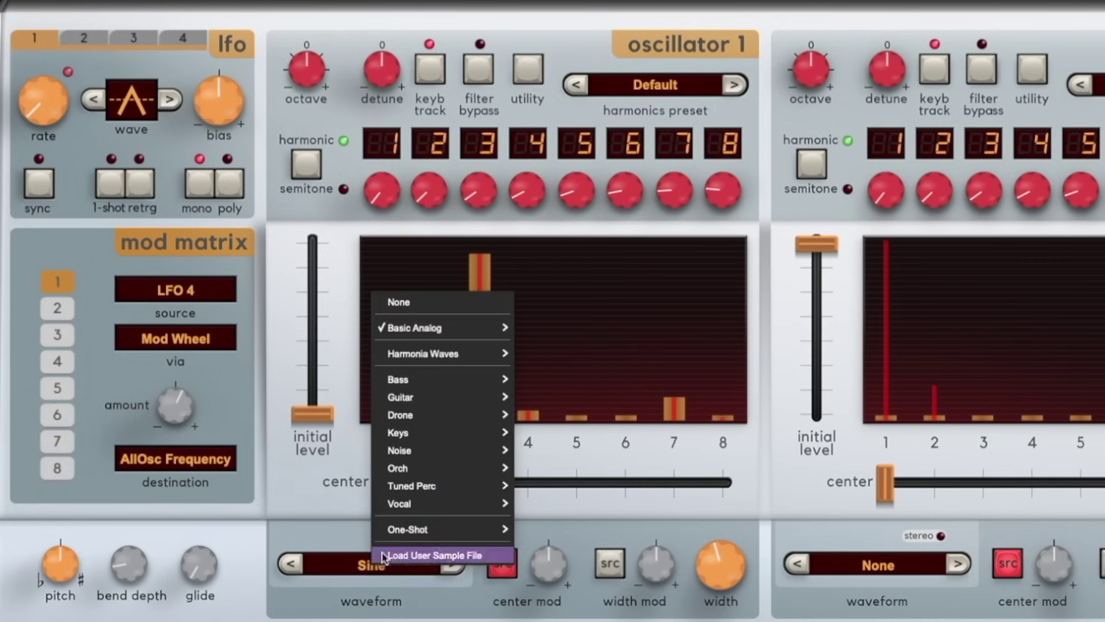
mouse_move(429, 417)
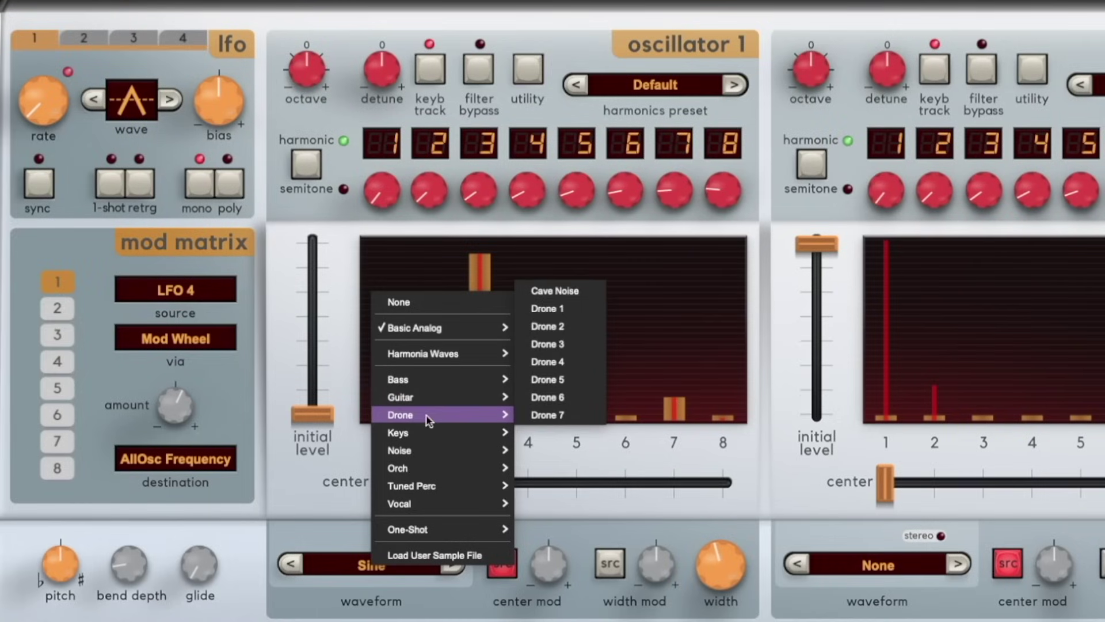
click(582, 309)
drag(385, 354, 383, 239)
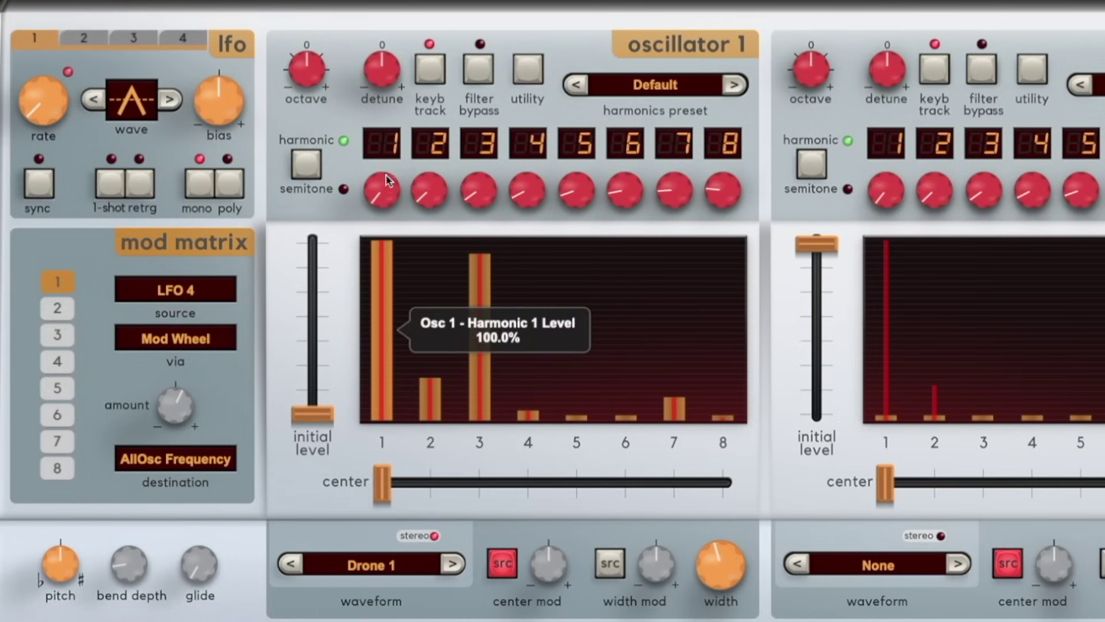
Drop oscillator 1's harmonics 2, 3 and 4 to zero and raise harmonics 5, 7 and 8.
drag(480, 260, 436, 425)
click(430, 419)
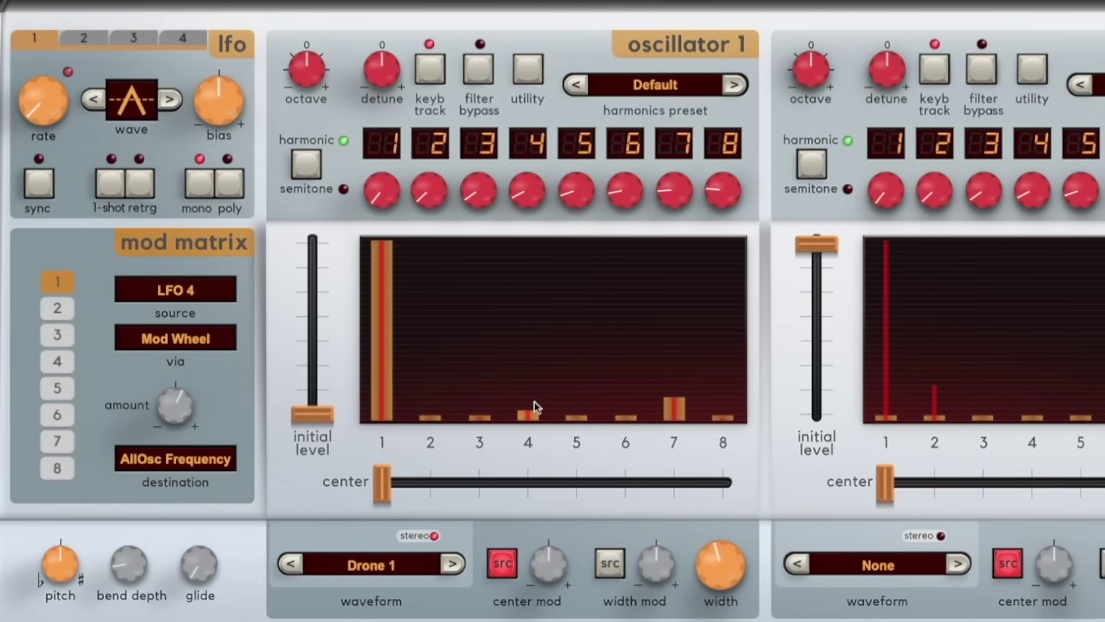
click(527, 417)
drag(675, 406, 672, 265)
drag(722, 403, 724, 281)
drag(577, 403, 576, 247)
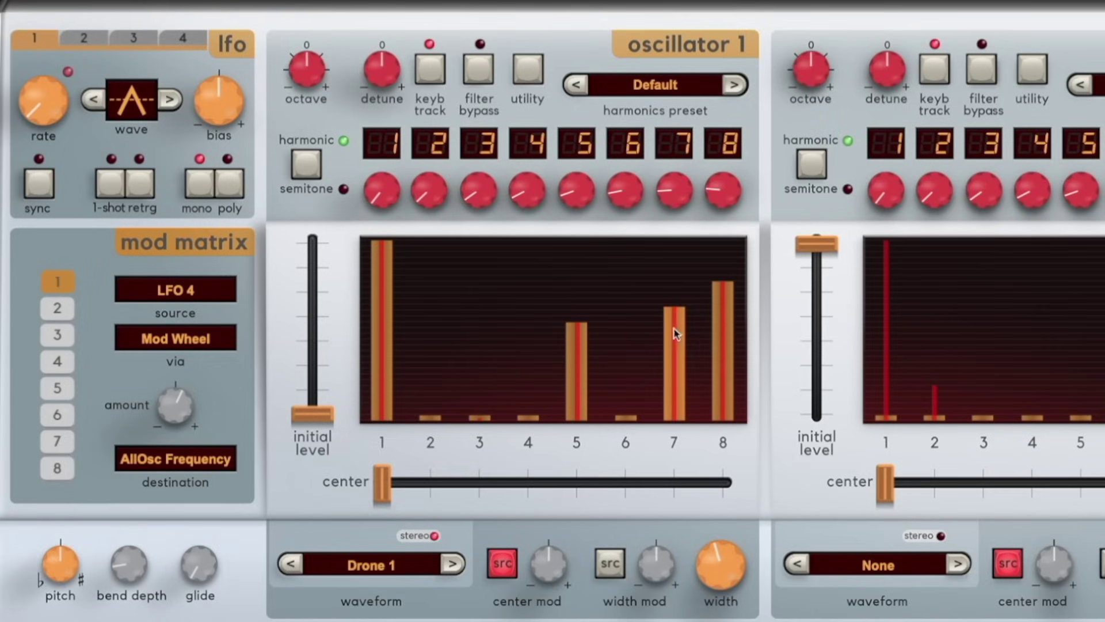
Lower harmonics 7 and 5 of oscillator 1, set harmonic 3 to 51.5%, and raise harmonic 2.
drag(676, 334, 624, 387)
drag(562, 345, 489, 291)
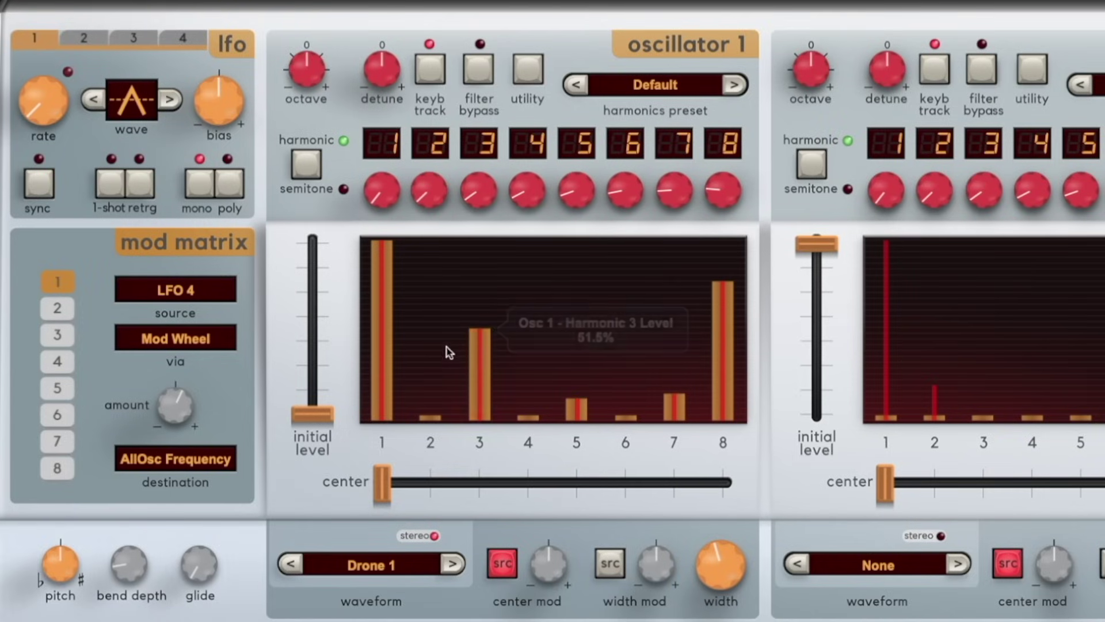
drag(434, 387, 440, 219)
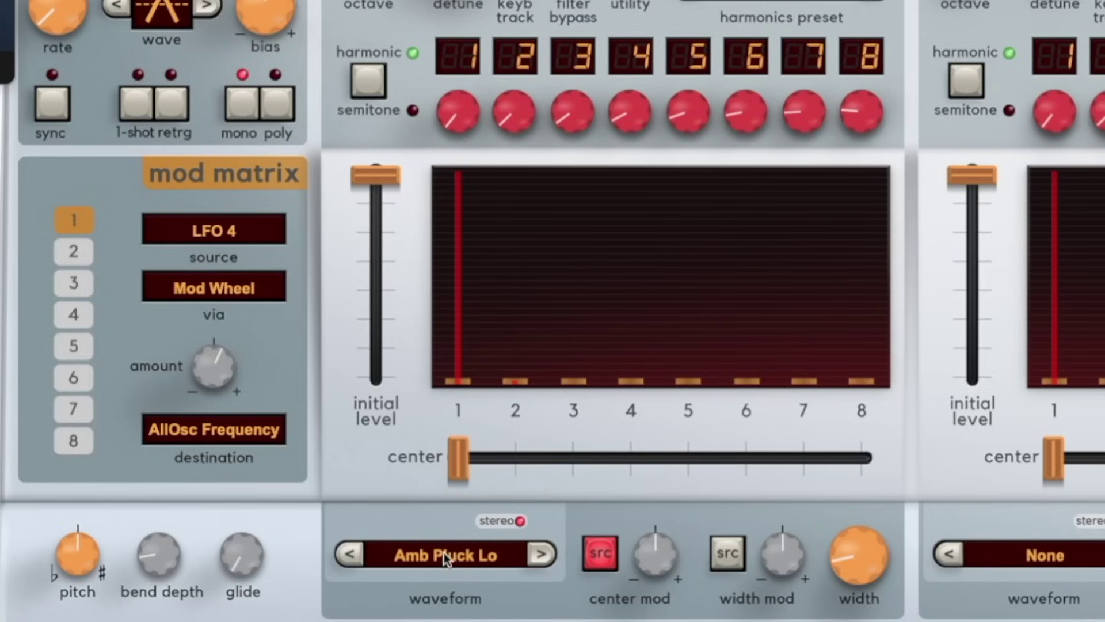
Change oscillator 1's waveform to Big Saw from the Basic Analog waves.
click(439, 553)
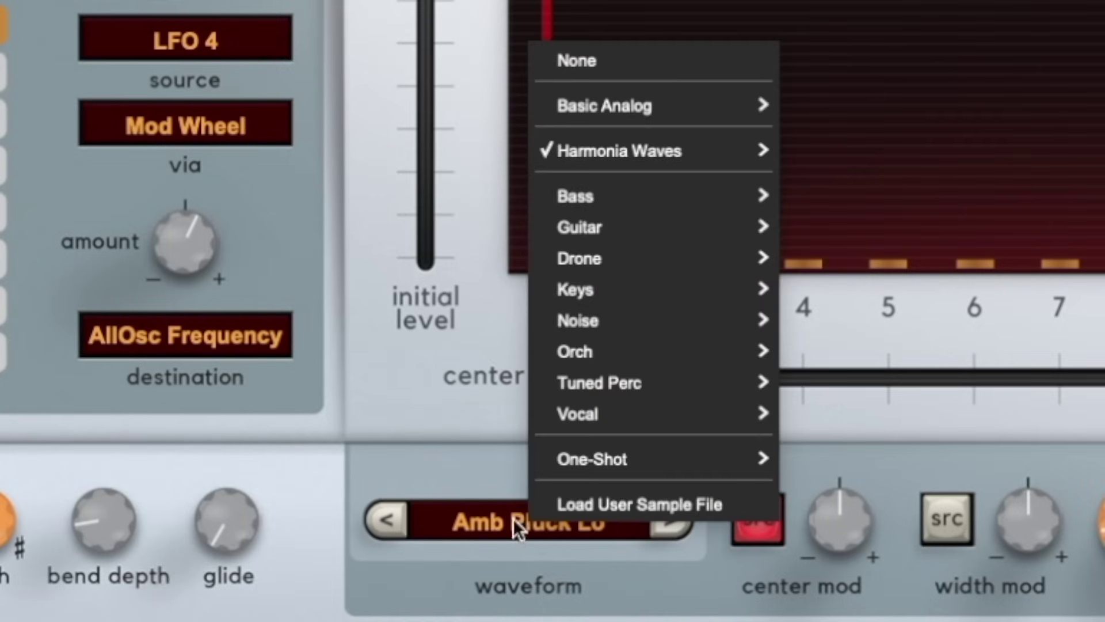
click(489, 465)
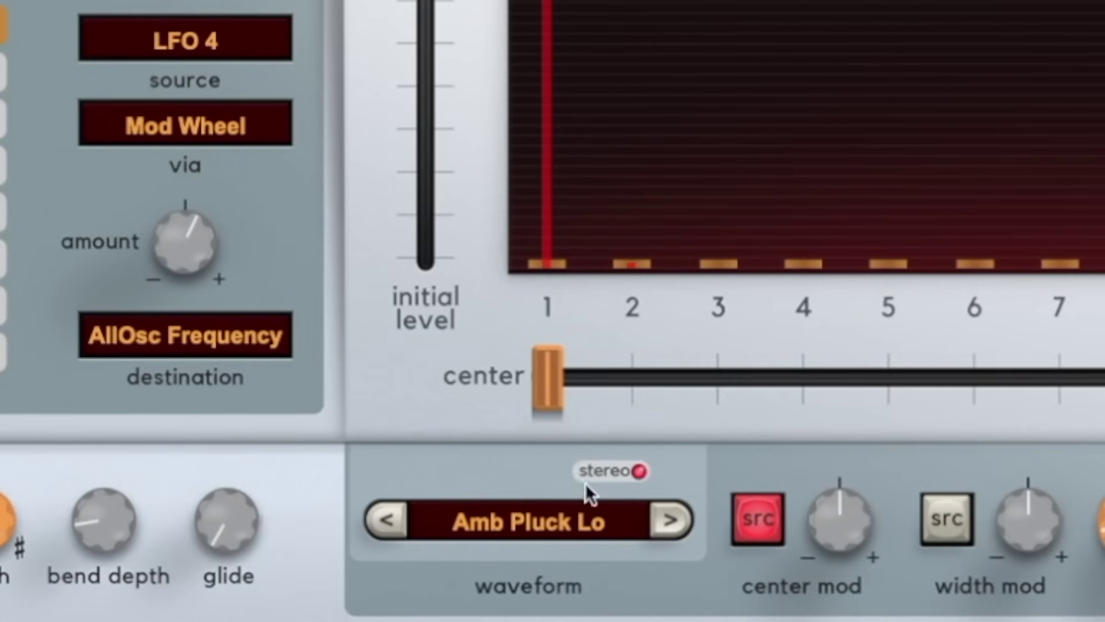
click(545, 509)
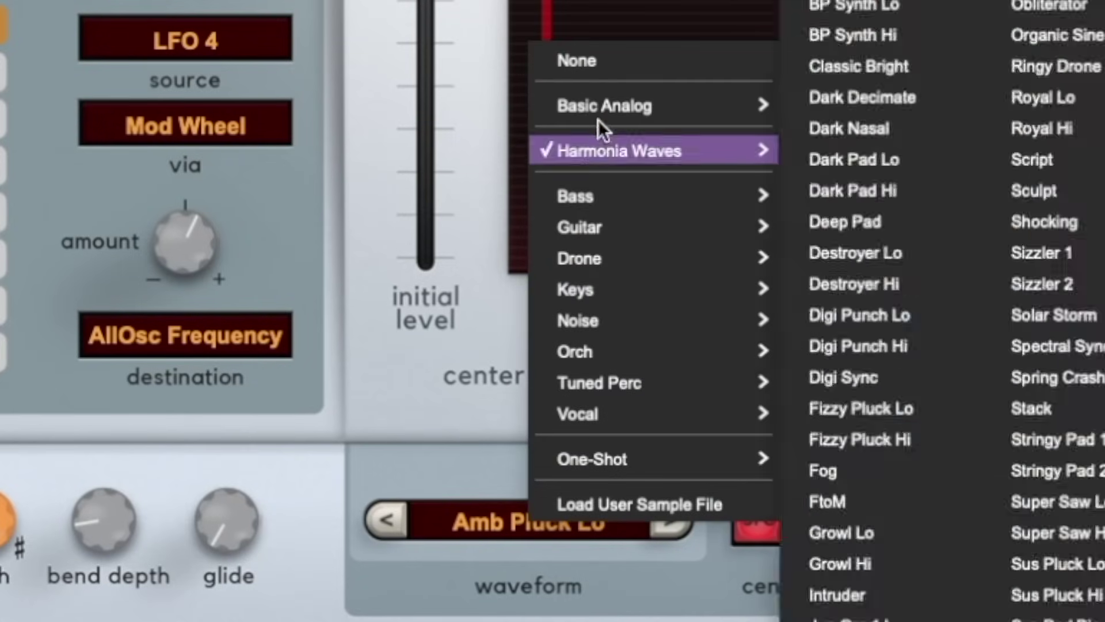
mouse_move(597, 106)
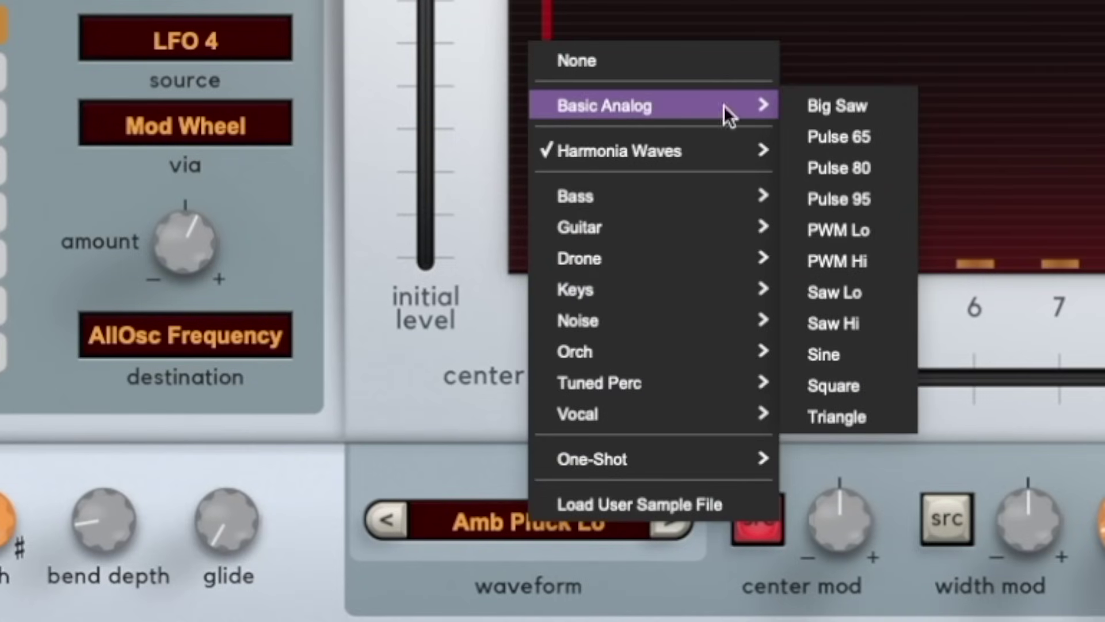
click(845, 105)
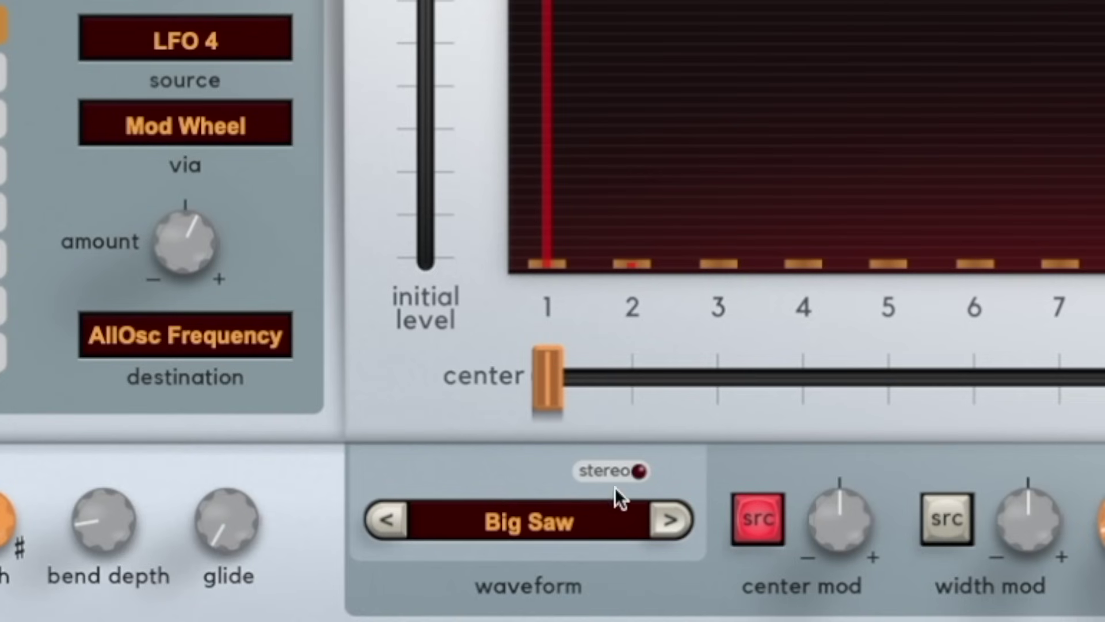
Switch oscillator 1's waveform back to Amb Pluck Lo from the Harmonia Waves.
click(572, 527)
mouse_move(595, 144)
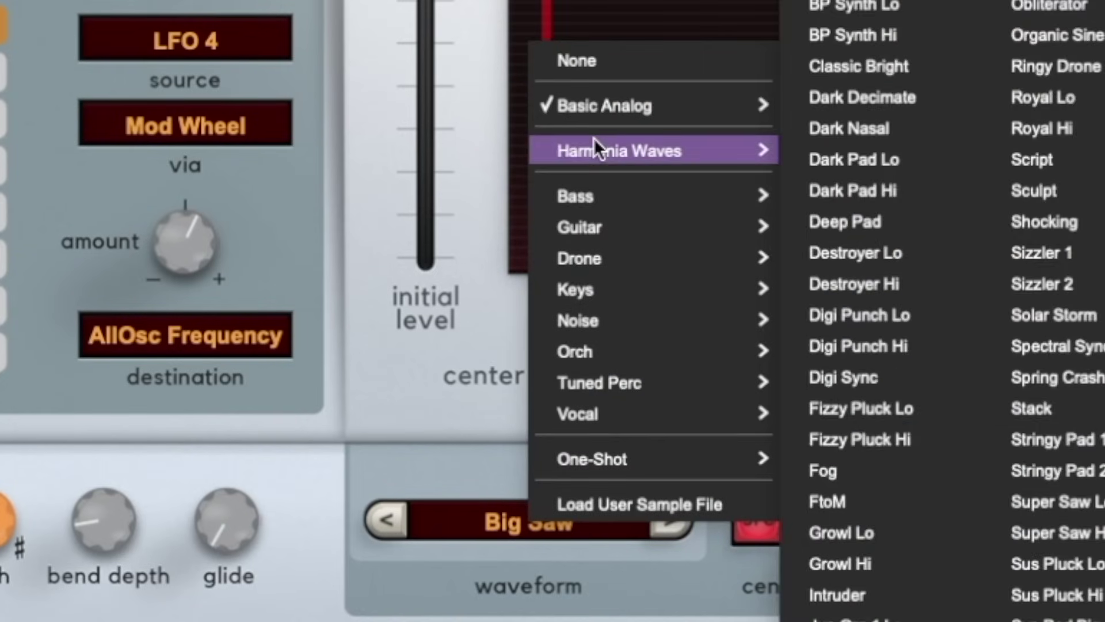
click(917, 160)
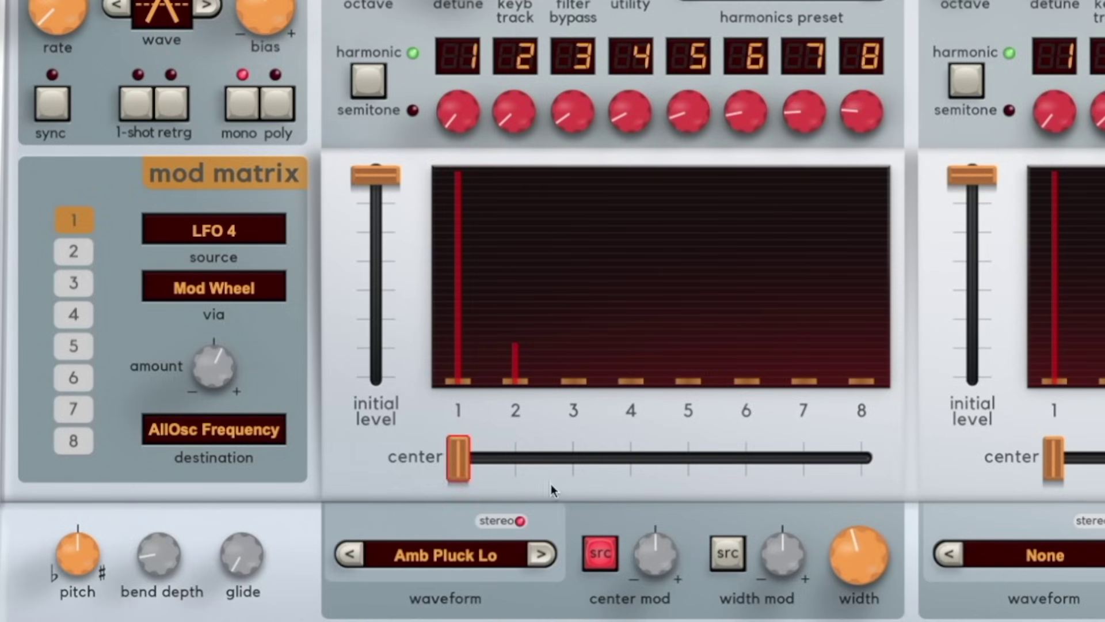
Move oscillator 1's center from 0.0% to between harmonics 2 and 3, and widen its width to cover several harmonics.
mouse_move(457, 455)
mouse_down()
mouse_move(682, 455)
mouse_move(453, 455)
mouse_up()
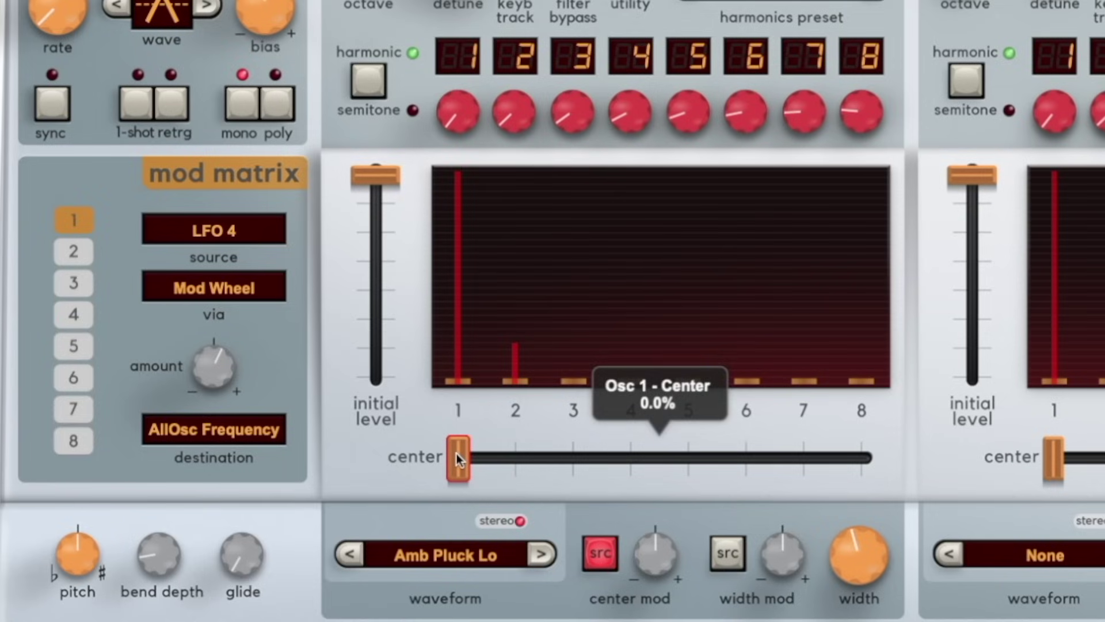
drag(464, 457, 488, 463)
drag(858, 553, 856, 397)
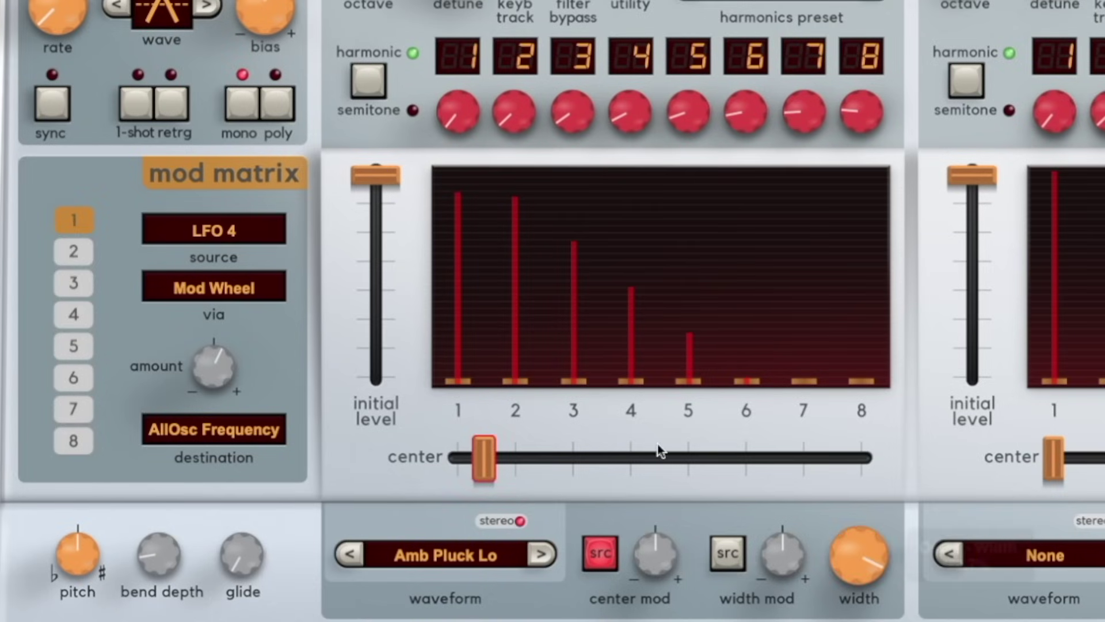
drag(493, 466, 544, 464)
drag(815, 565, 820, 602)
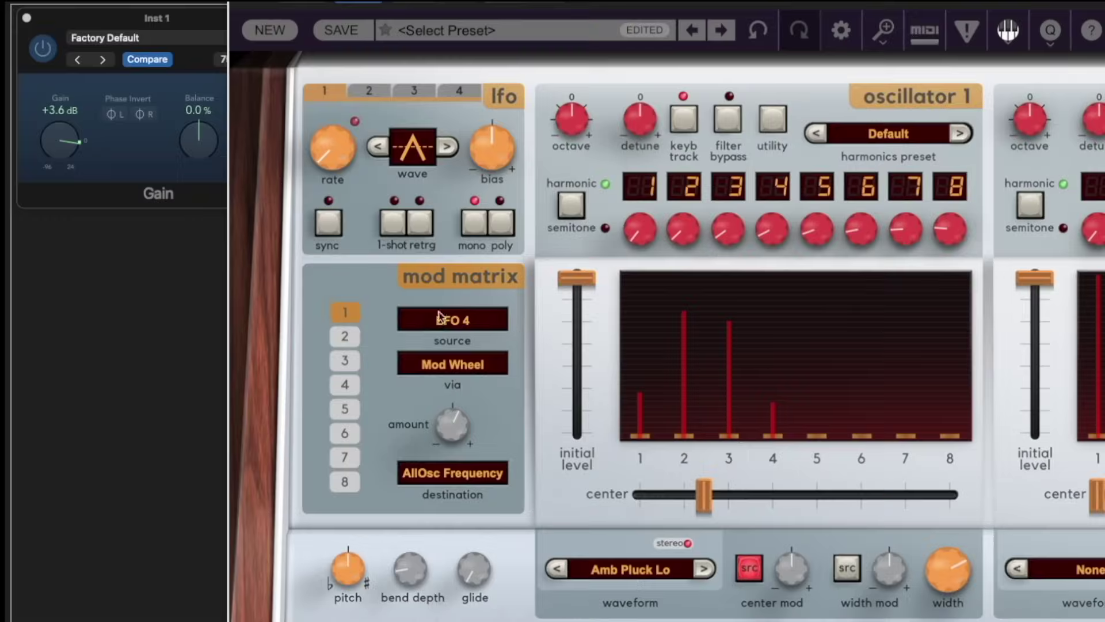
Turn on Mono in the Gain plug-in and shift oscillator 1's center slightly down toward harmonic 2.
click(118, 17)
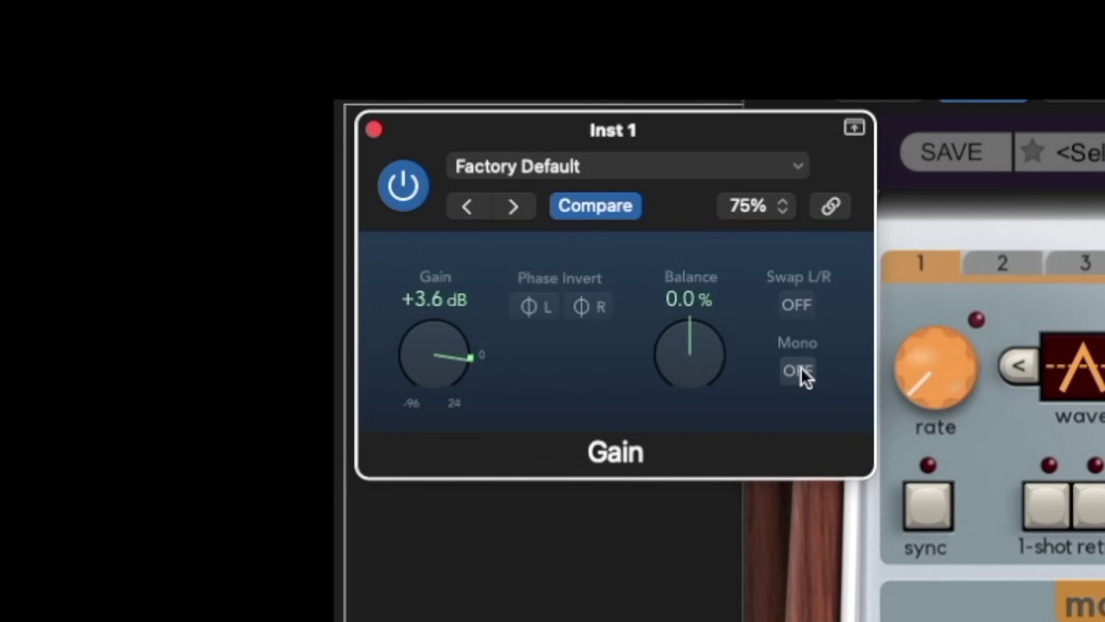
click(800, 369)
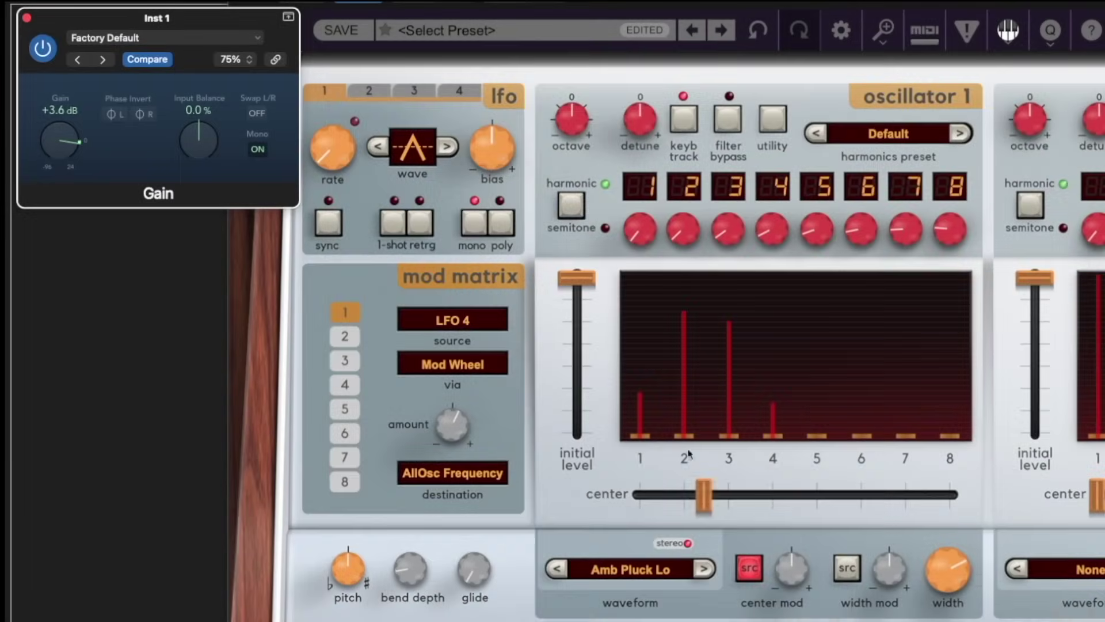
mouse_move(708, 495)
mouse_down()
mouse_move(763, 496)
mouse_move(695, 497)
mouse_up()
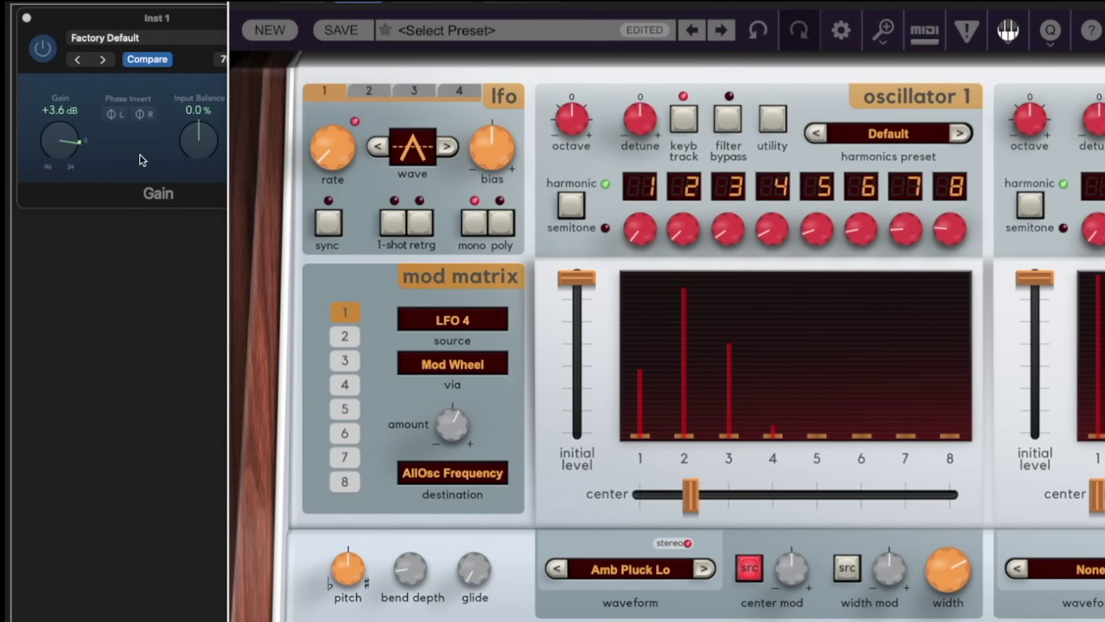
Turn off Mono in the Gain plug-in and move oscillator 1's center up to about harmonic 4.
click(173, 155)
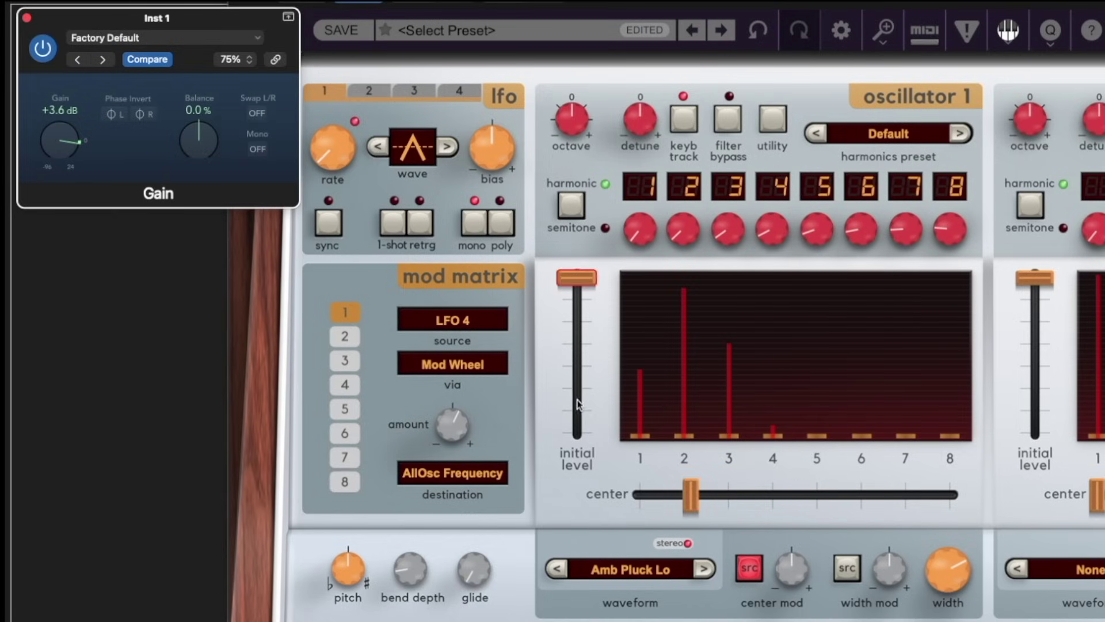
drag(691, 496, 770, 496)
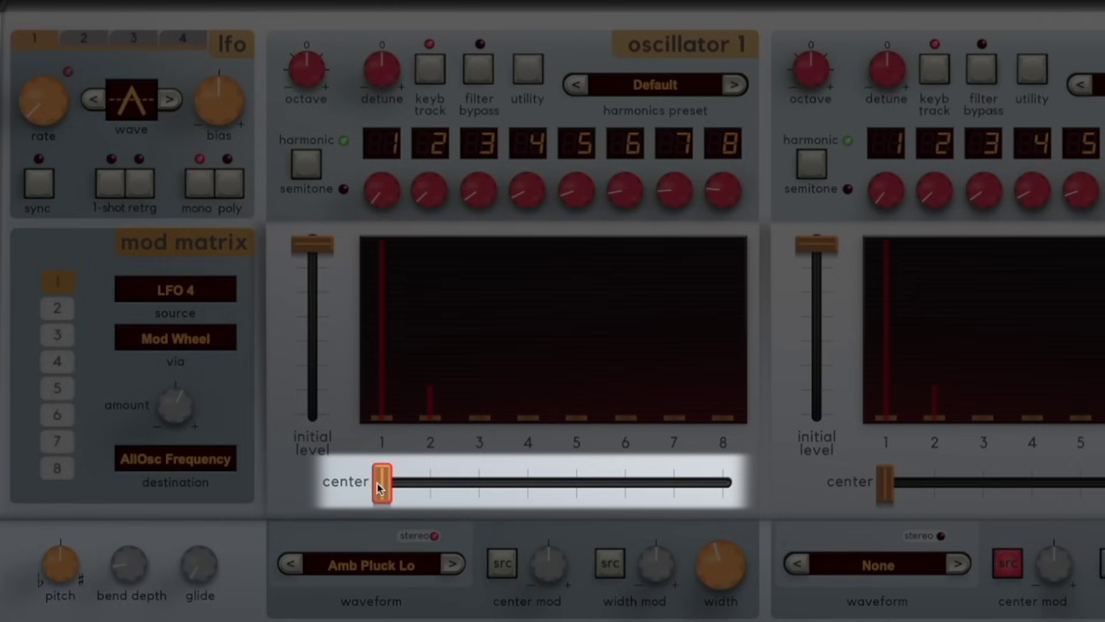
Sweep oscillator 1's center from harmonic 1 through 6.3% to between harmonics 3 and 4, and back to just below harmonic 2.
mouse_move(382, 484)
mouse_down()
mouse_move(689, 483)
mouse_move(372, 480)
mouse_up()
mouse_move(312, 245)
mouse_down()
mouse_move(314, 396)
mouse_move(315, 300)
mouse_move(334, 540)
mouse_move(323, 261)
mouse_up()
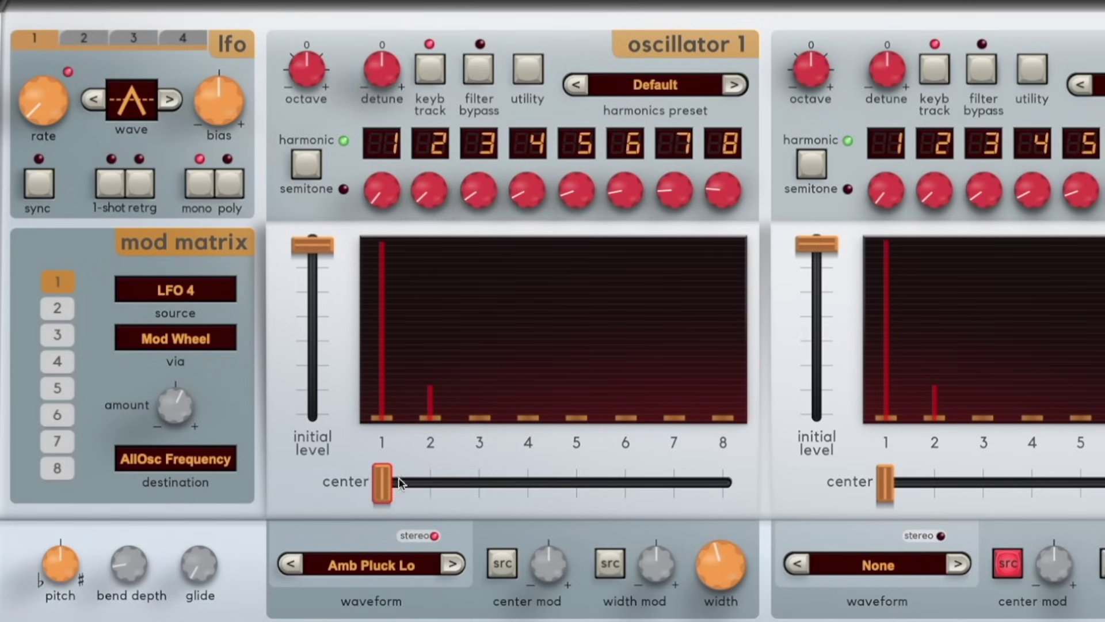
mouse_move(380, 486)
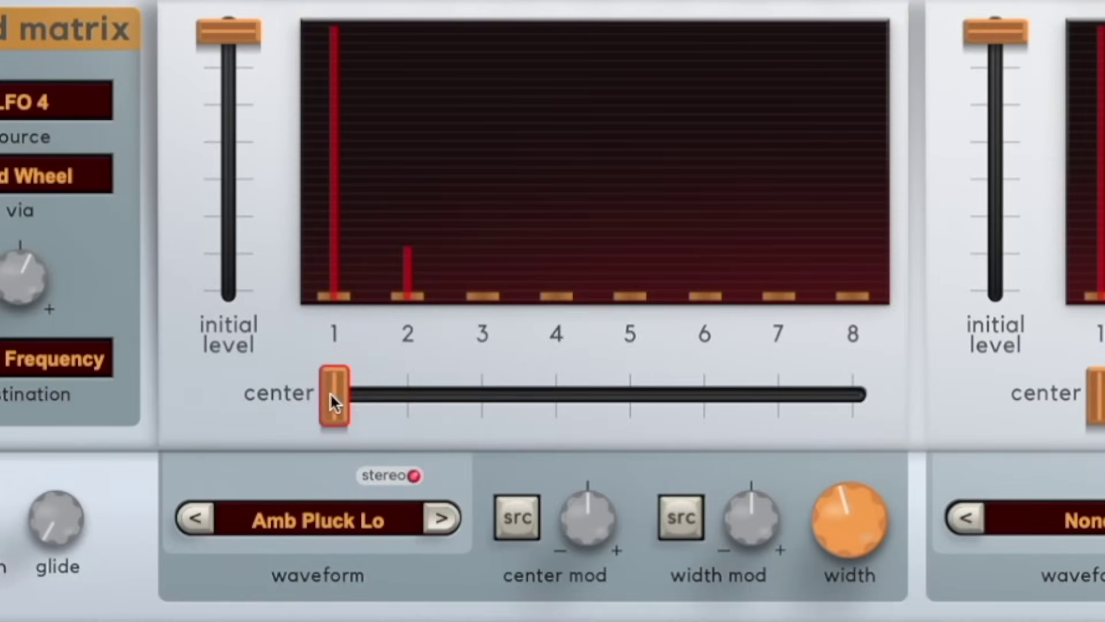
drag(380, 485, 411, 481)
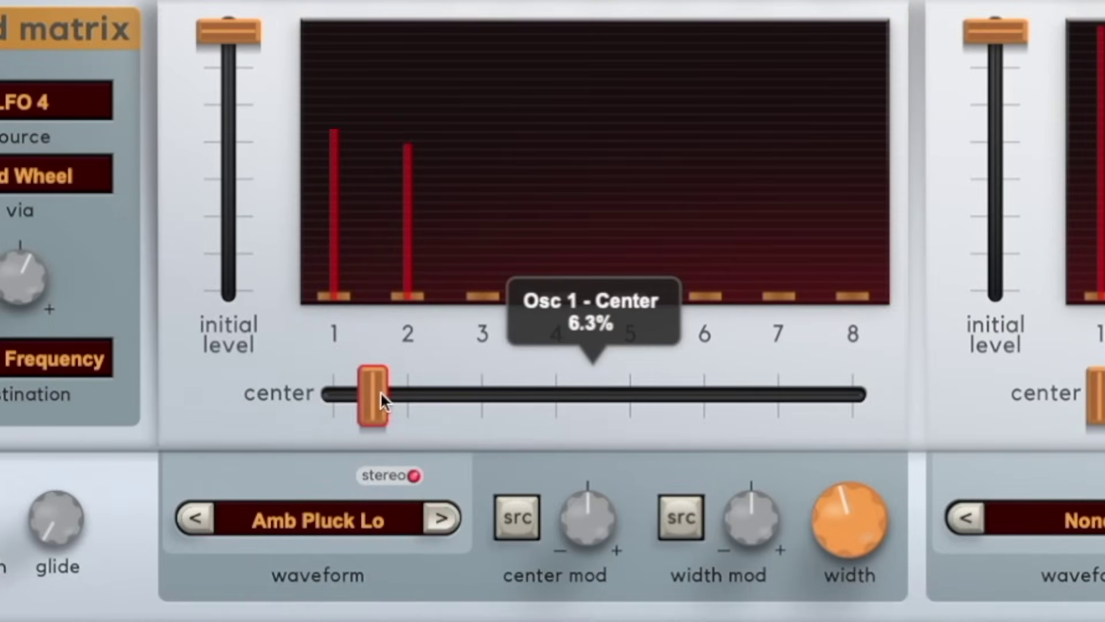
drag(380, 393, 491, 399)
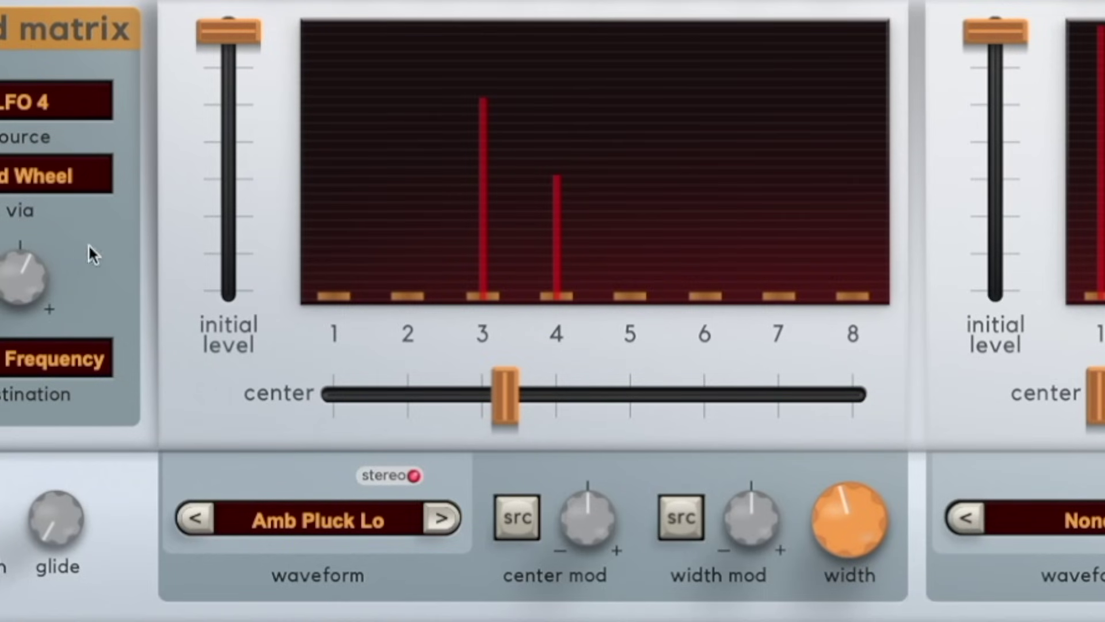
drag(506, 402, 402, 392)
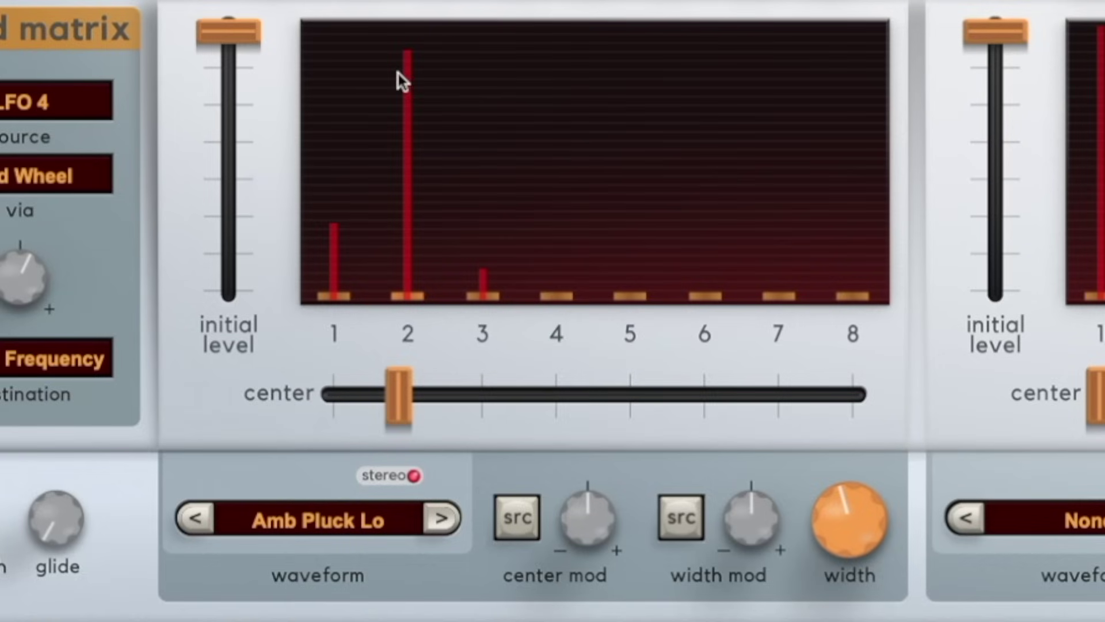
Put oscillator 1's center on harmonic 4 at 42.7%, and narrow and widen its width around that harmonic.
click(556, 173)
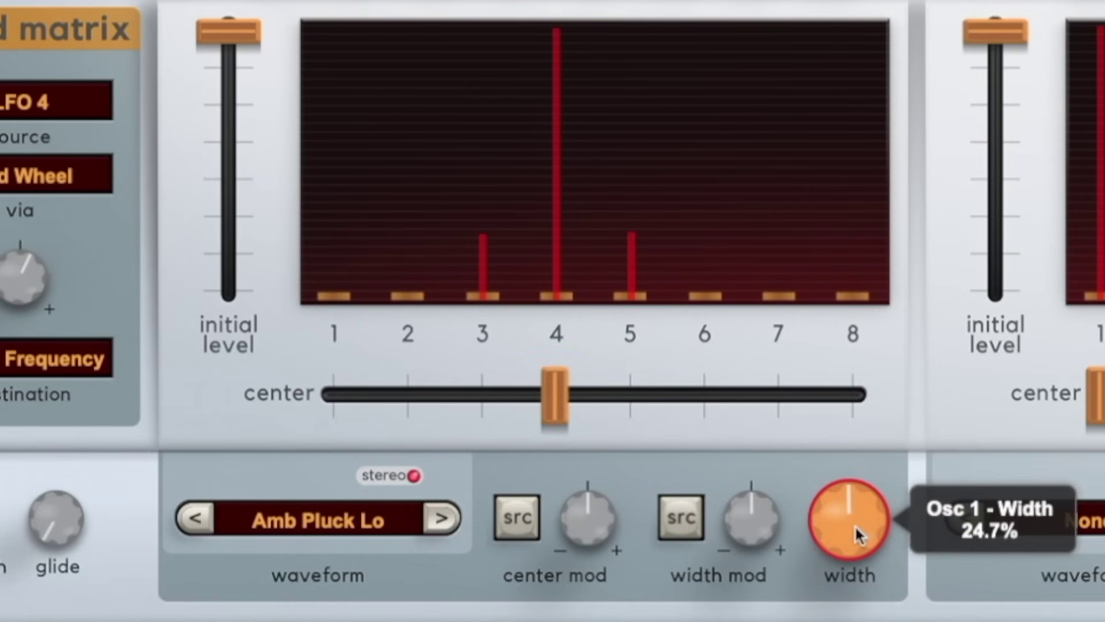
drag(858, 536, 855, 561)
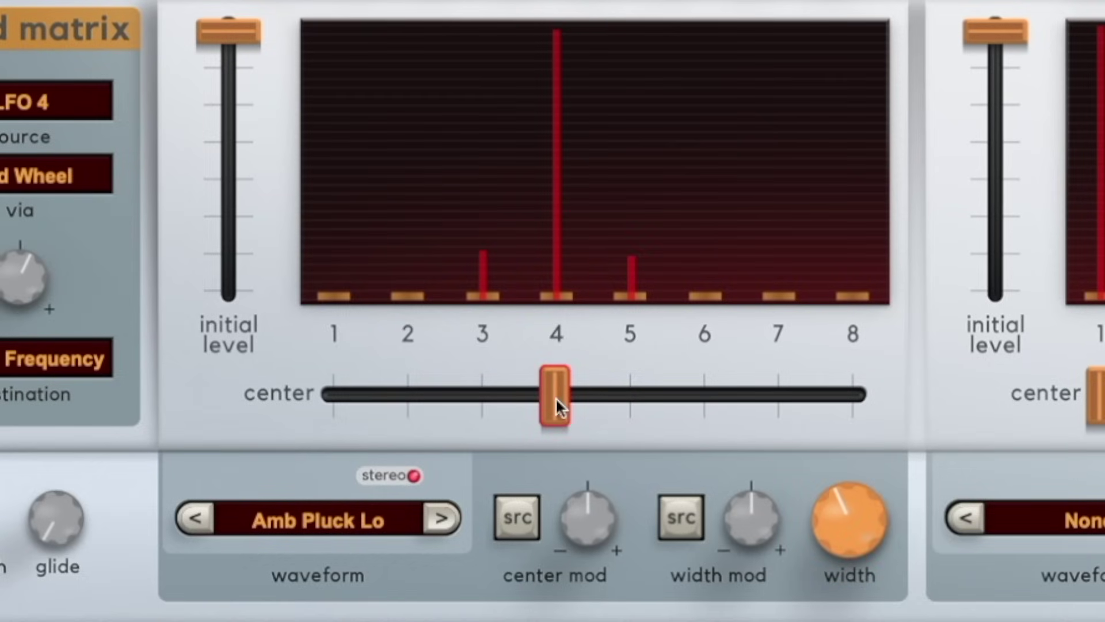
mouse_move(540, 383)
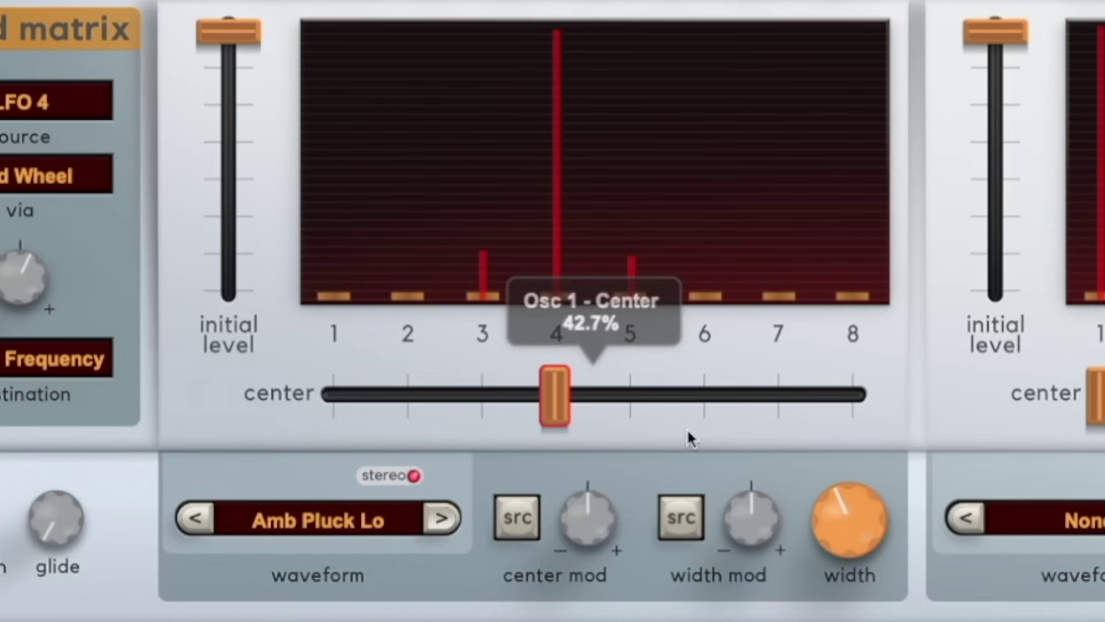
drag(849, 521, 845, 498)
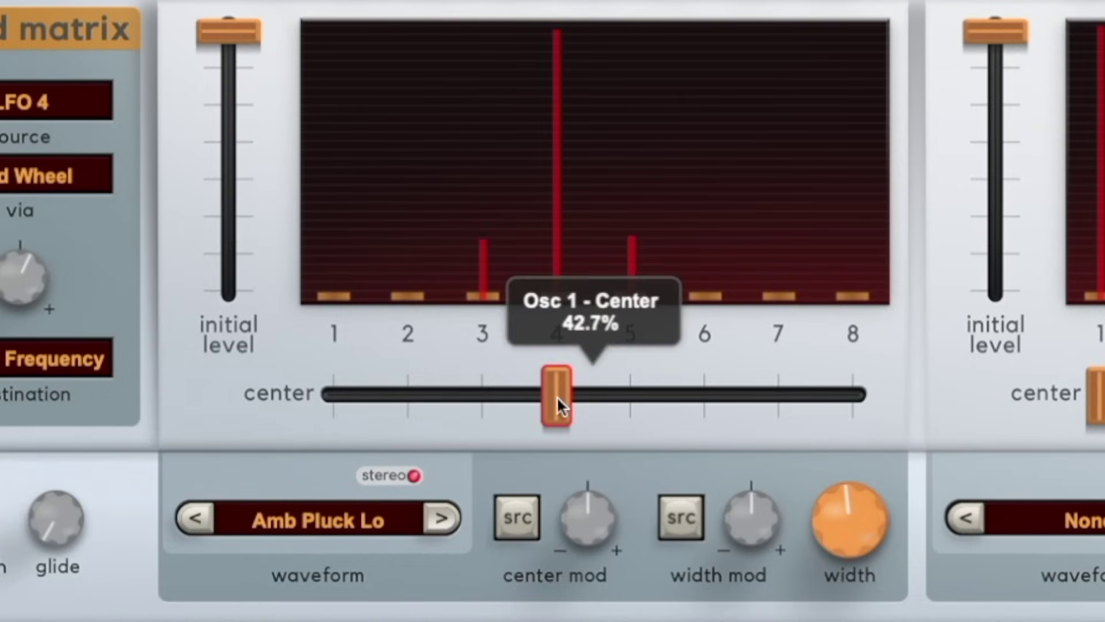
Set oscillator 1's center to 47.8% and its width to 8.6%.
drag(557, 396, 580, 397)
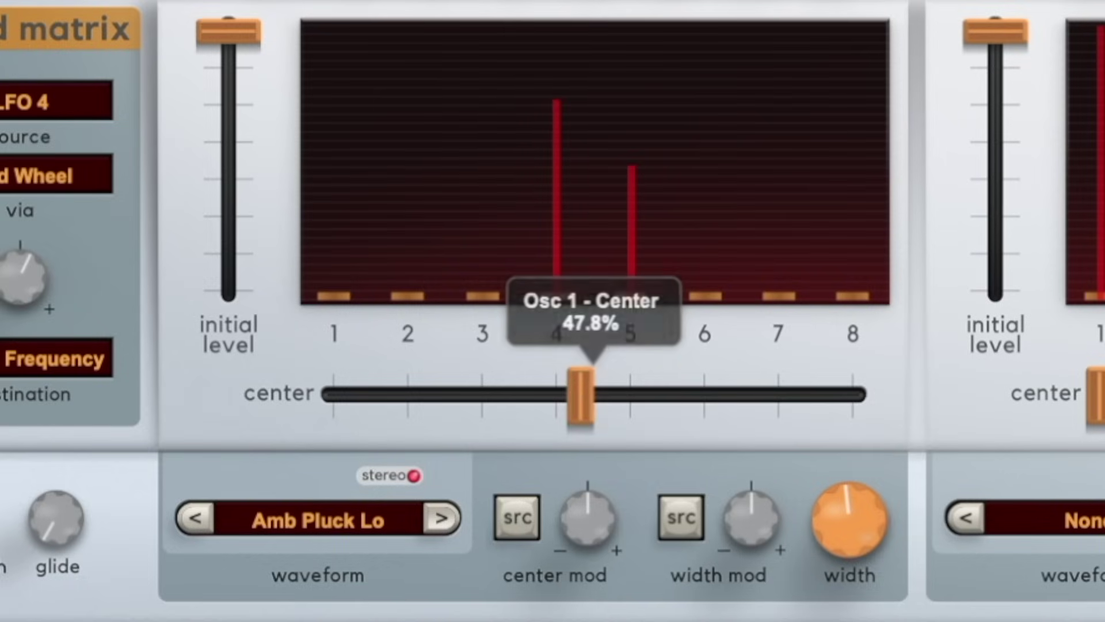
drag(851, 521, 844, 561)
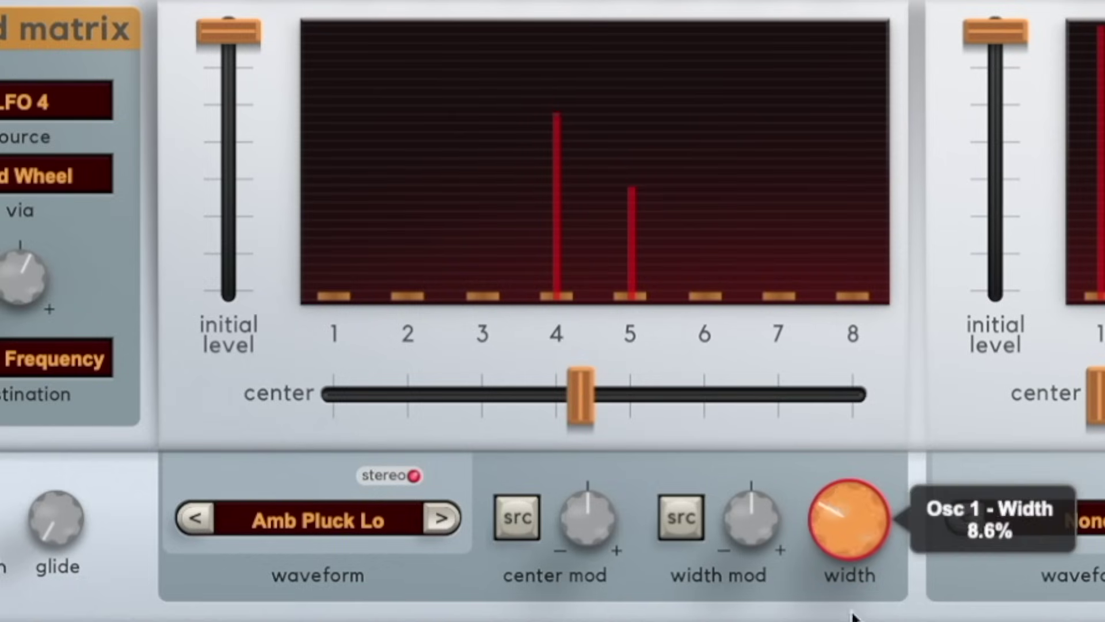
Set oscillator 1's width to 0.0% with the center on harmonic 4, and sweep the center across neighbouring harmonics and back.
drag(554, 412, 559, 399)
drag(846, 529, 846, 549)
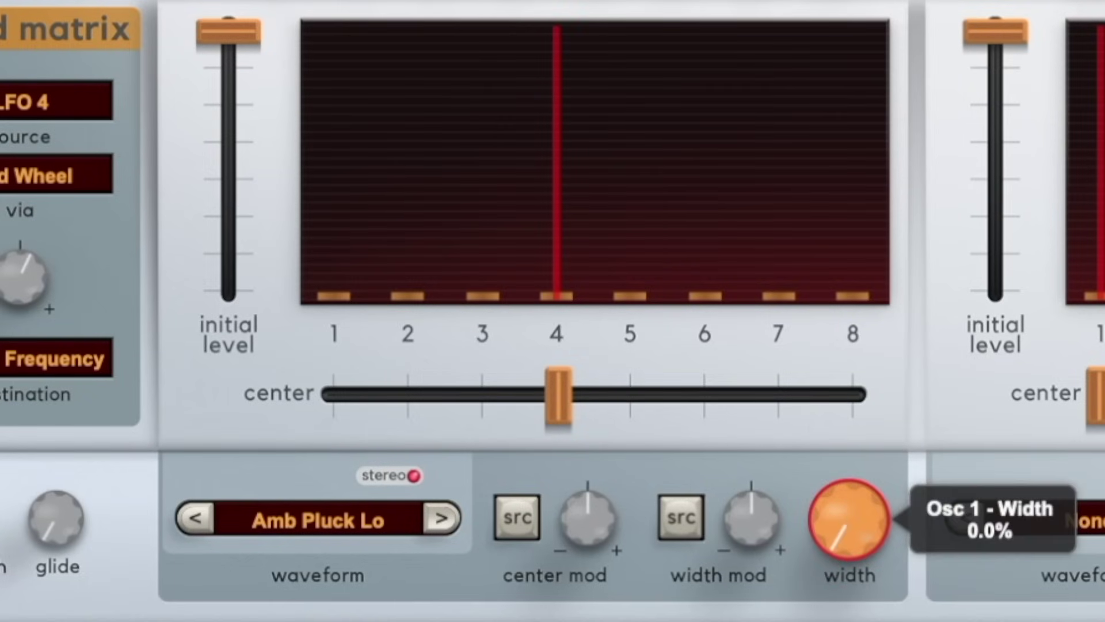
drag(556, 406, 517, 399)
drag(636, 402, 580, 403)
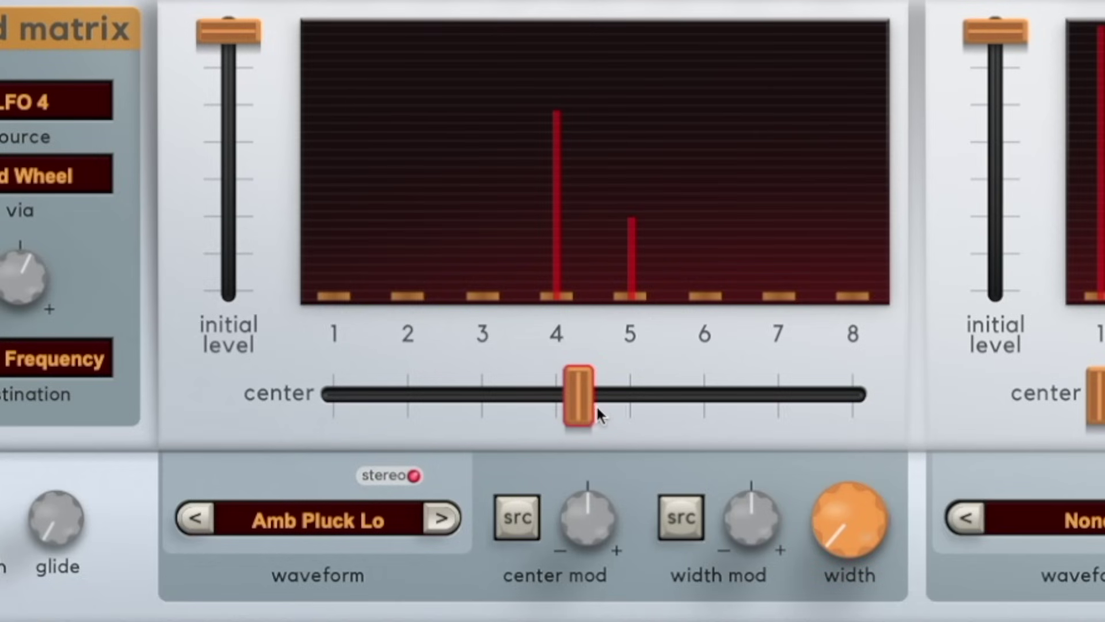
drag(596, 404, 559, 406)
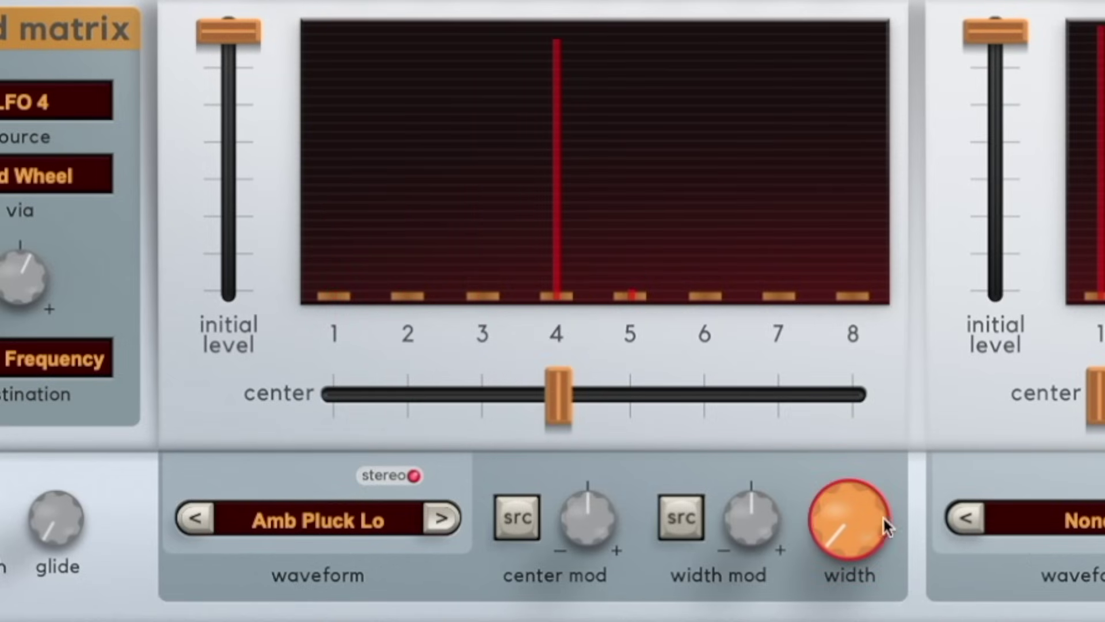
Vary oscillator 1's width and center, ending with a wide spread and the center just below harmonic 3.
drag(864, 517, 806, 115)
drag(840, 542, 845, 491)
drag(578, 398, 331, 394)
drag(858, 525, 857, 616)
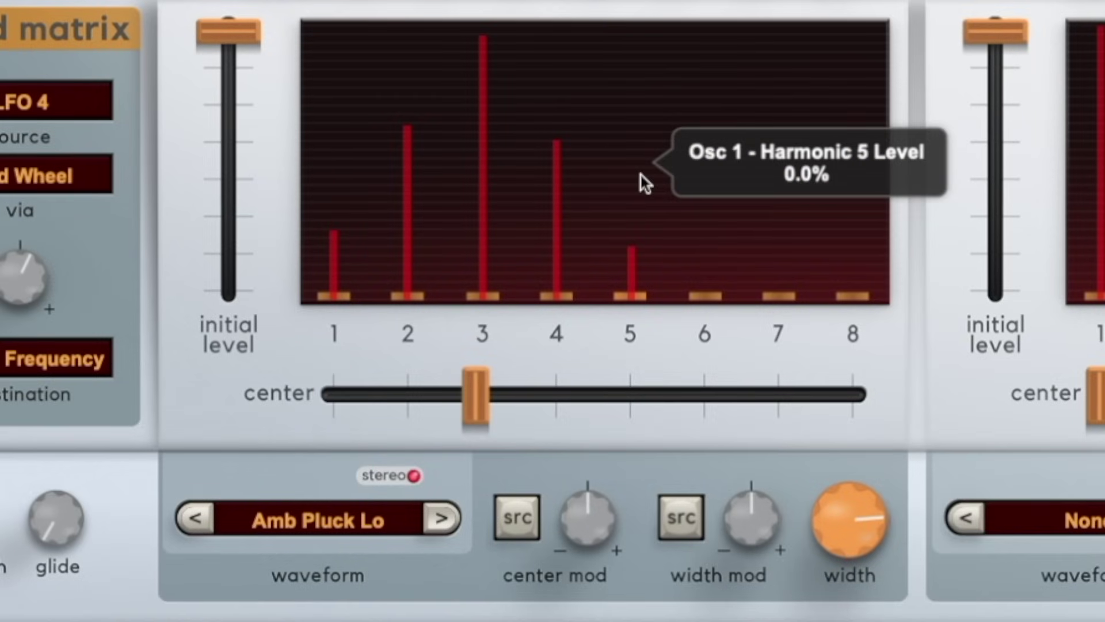
Set oscillator 1's center to about 33.7%, between harmonics 3 and 4.
drag(467, 398, 510, 395)
right_click(510, 395)
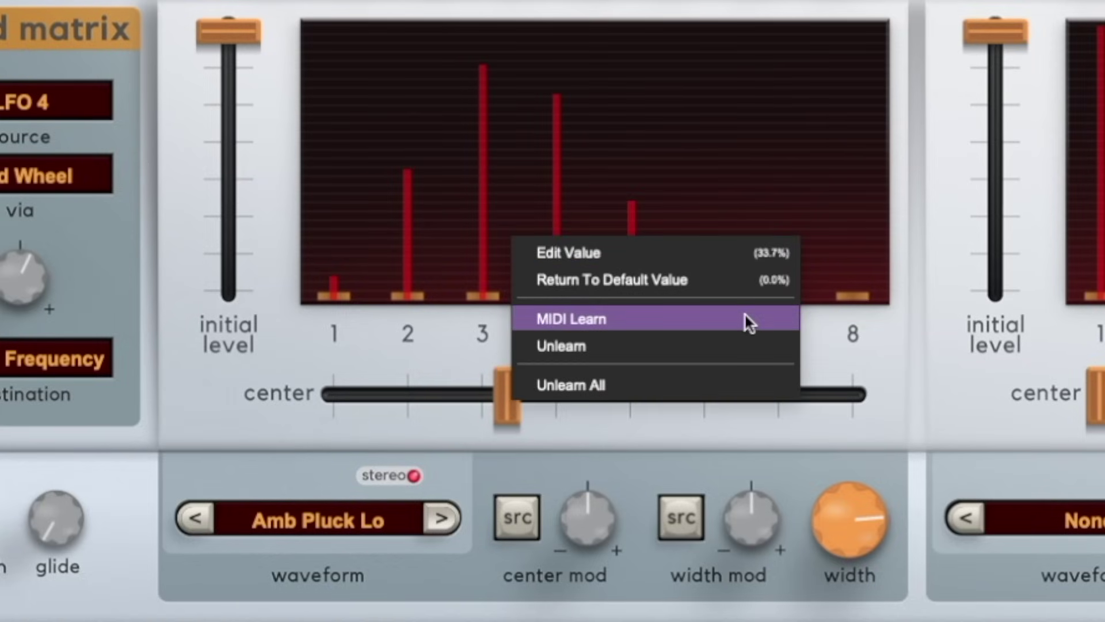
click(931, 337)
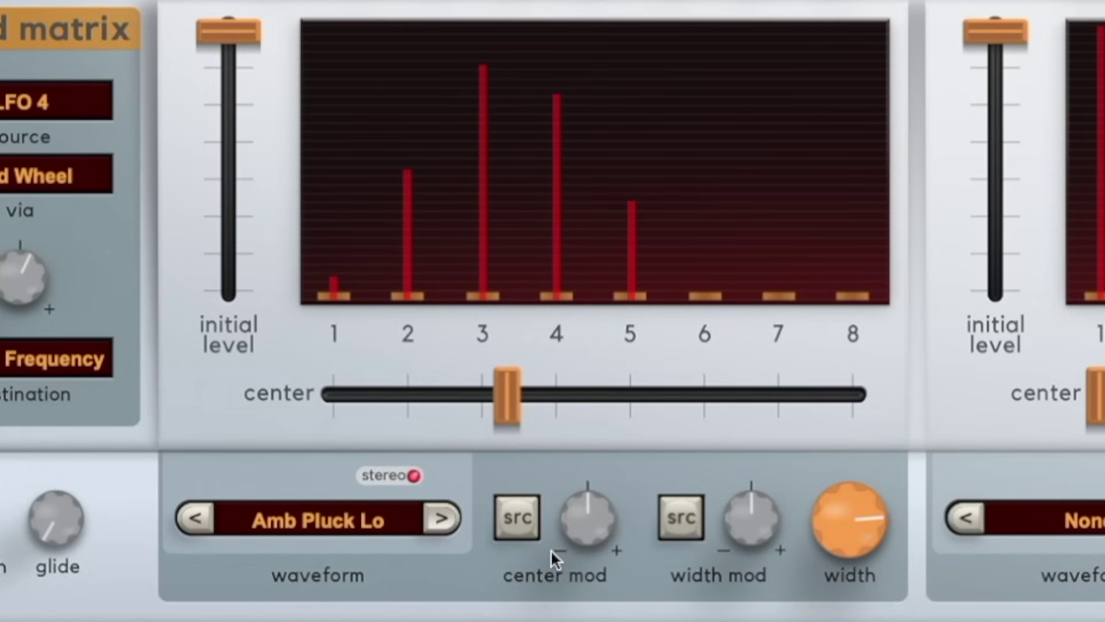
mouse_move(494, 406)
mouse_down()
mouse_move(621, 407)
mouse_move(507, 407)
mouse_up()
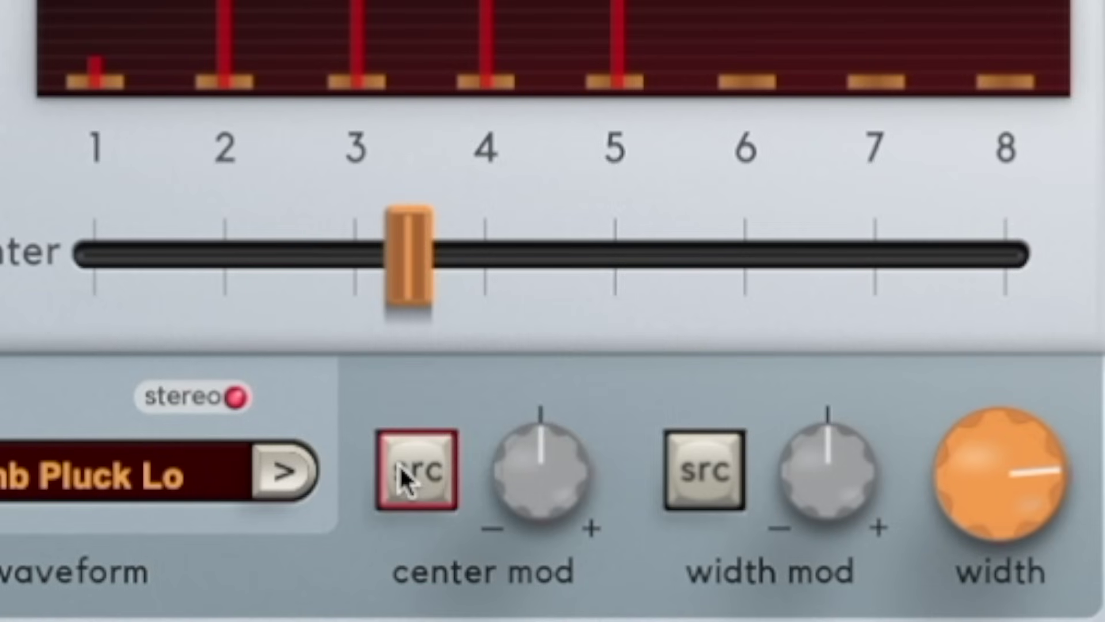
Assign LFO 1 as oscillator 1's center modulation source and raise LFO 1's rate.
click(507, 514)
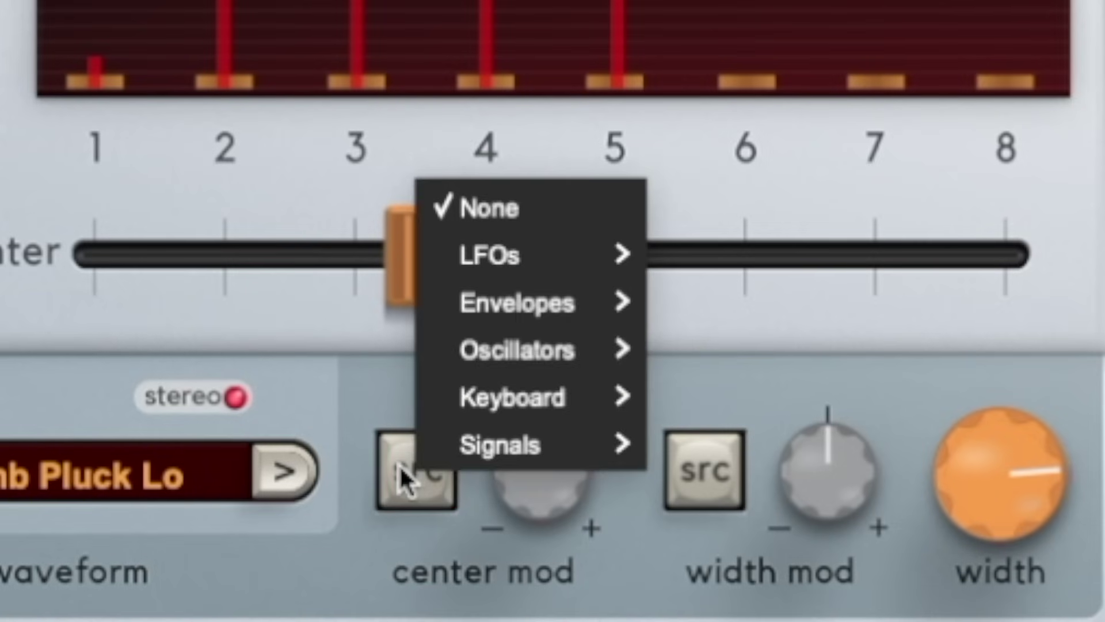
mouse_move(500, 260)
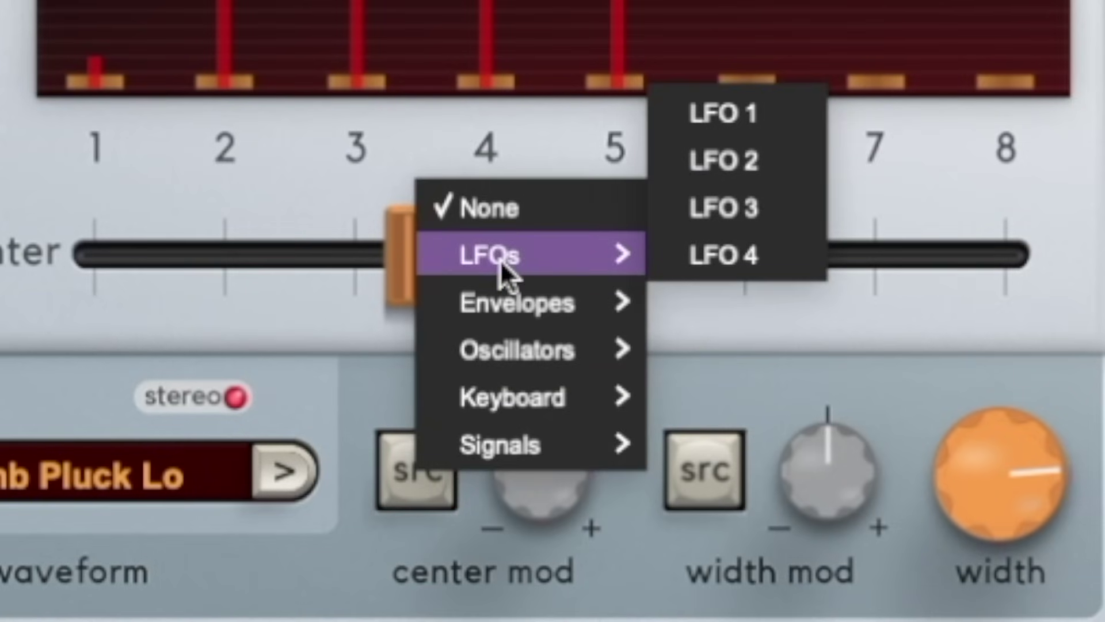
click(780, 109)
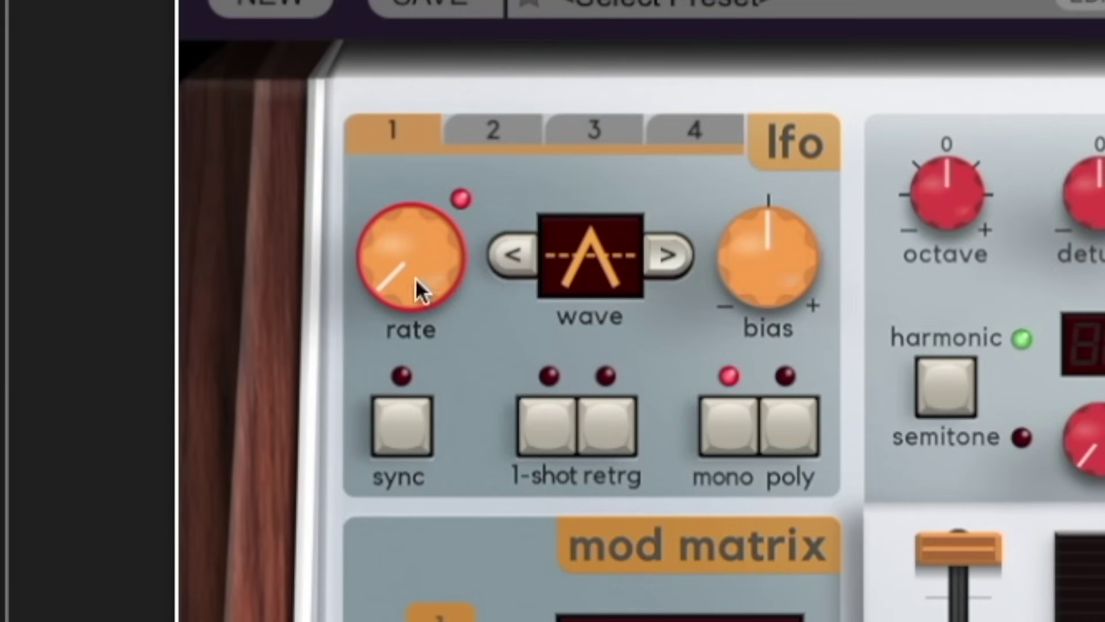
drag(415, 278, 386, 183)
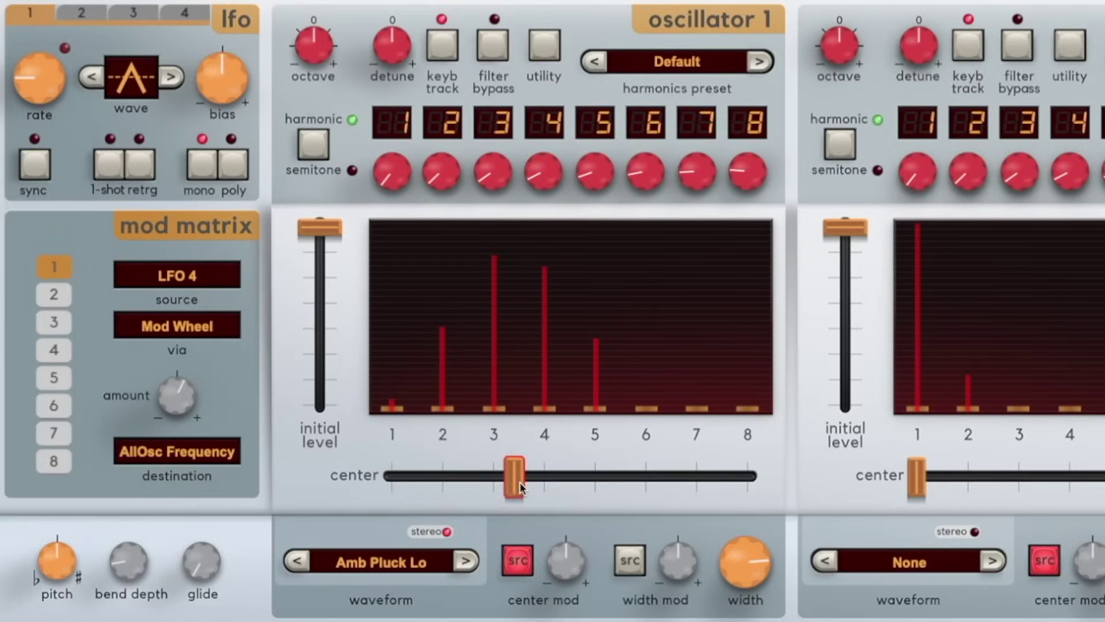
Vary oscillator 1's center mod amount through 20.1% while slowing LFO 1, ending with a small positive amount.
mouse_move(564, 570)
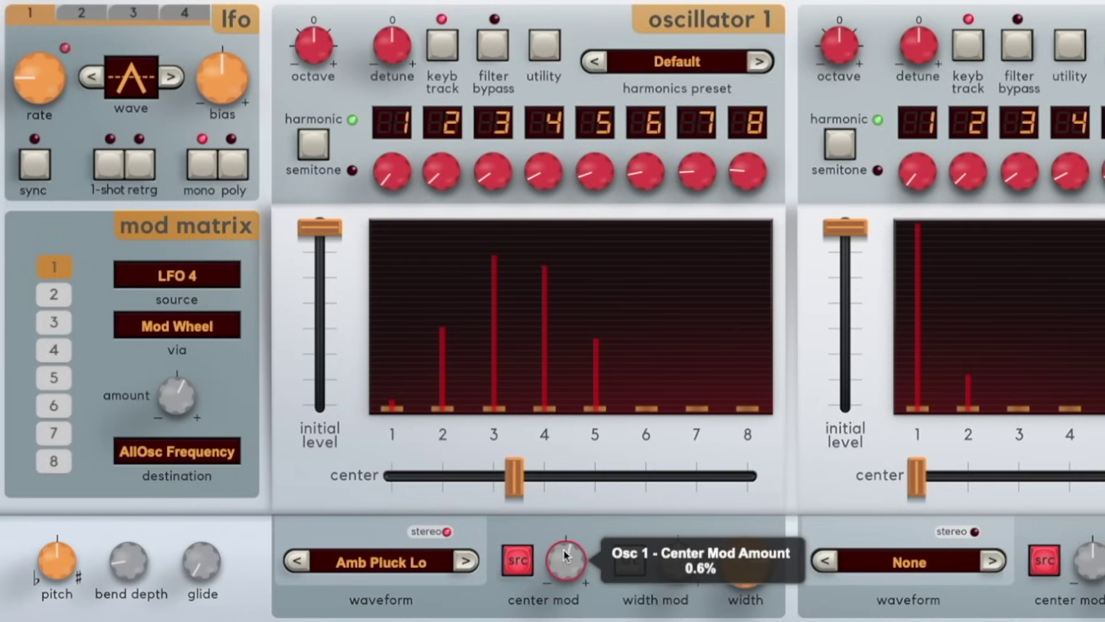
drag(564, 549, 553, 501)
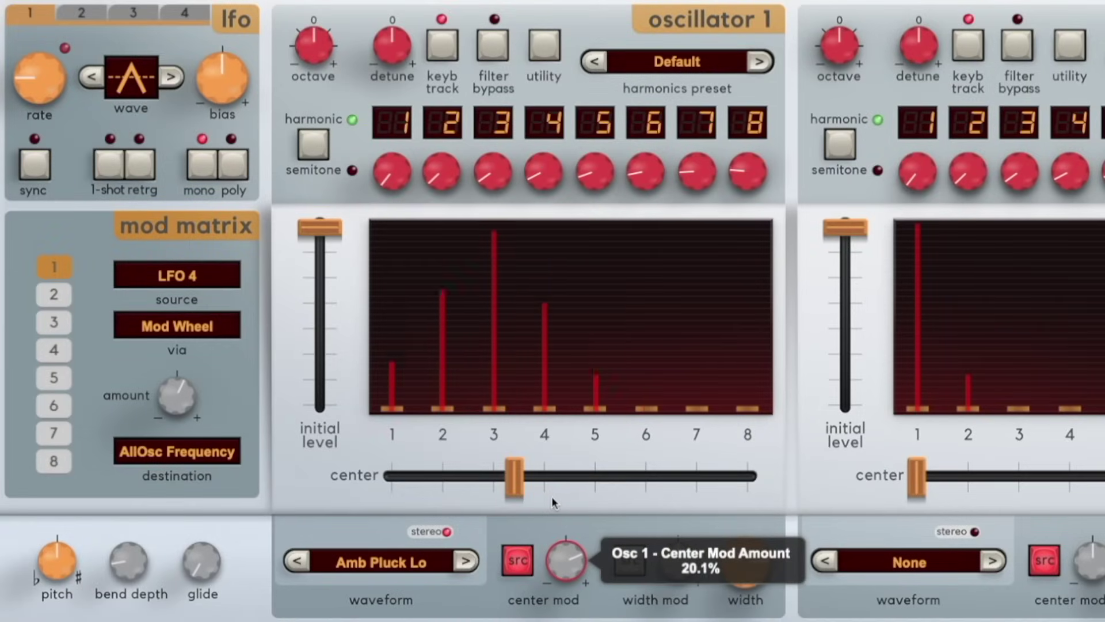
drag(37, 86, 32, 123)
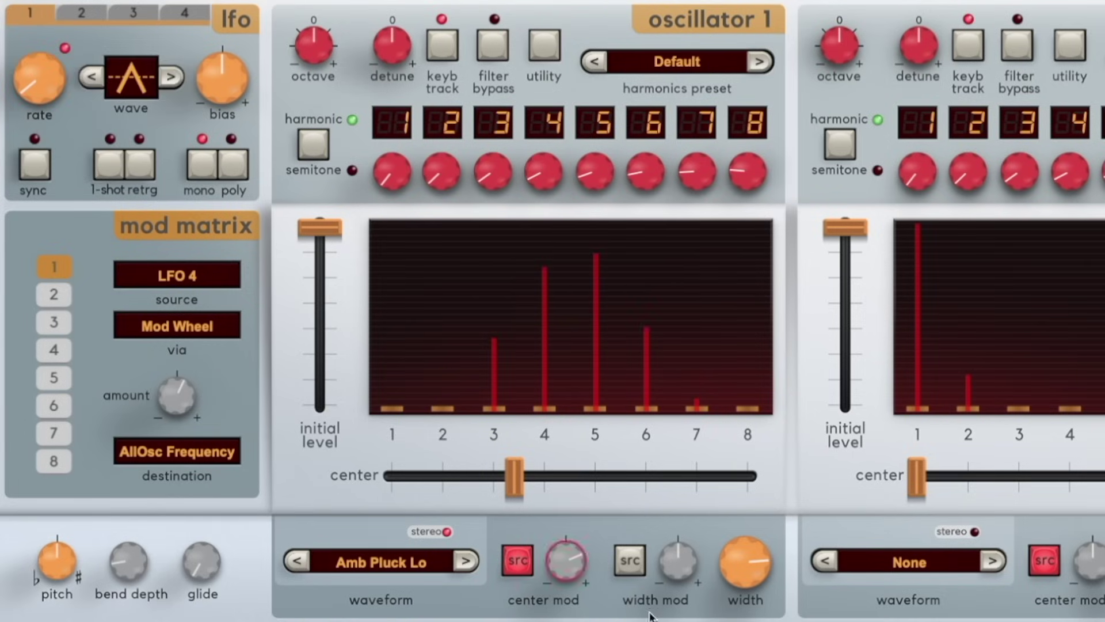
drag(561, 528, 583, 575)
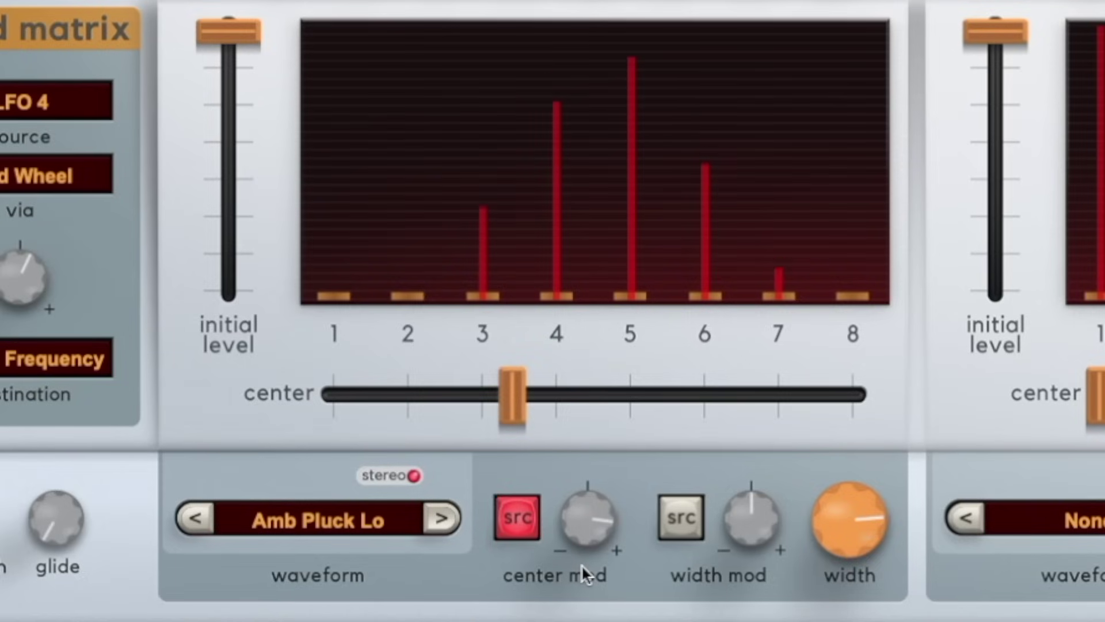
drag(581, 510, 593, 621)
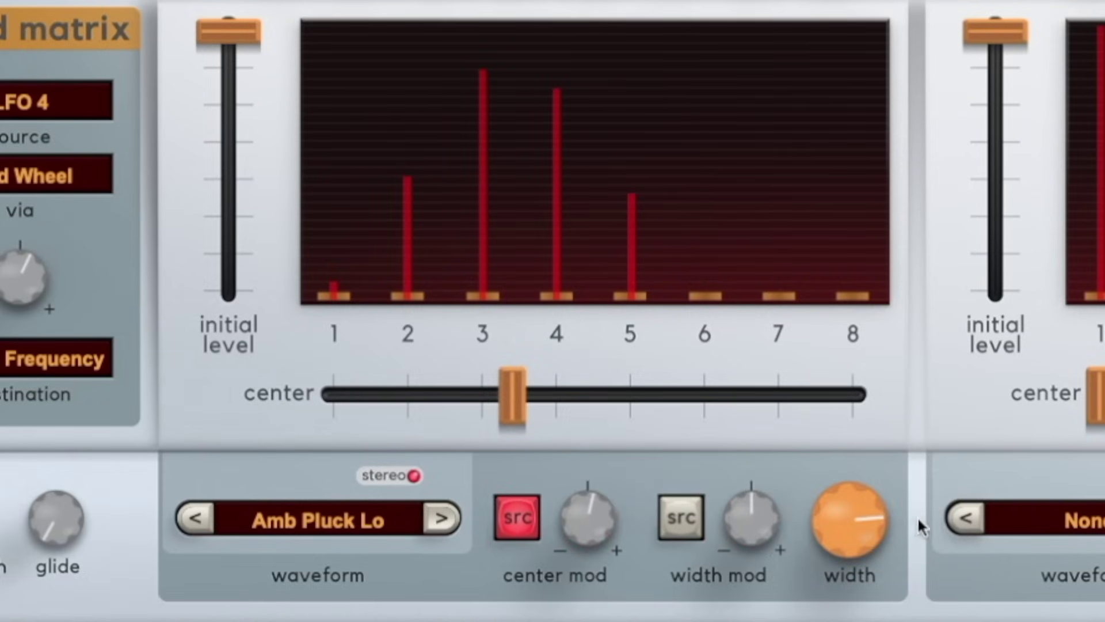
Assign LFO 1 as oscillator 1's width modulation source and raise the width mod amount.
click(691, 520)
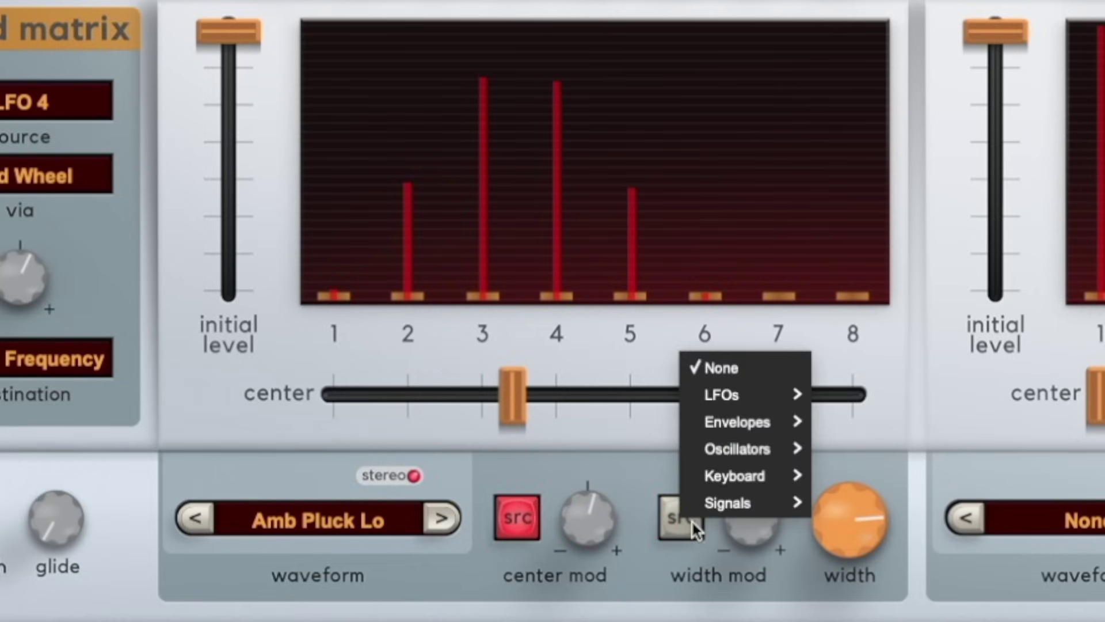
mouse_move(727, 402)
click(863, 314)
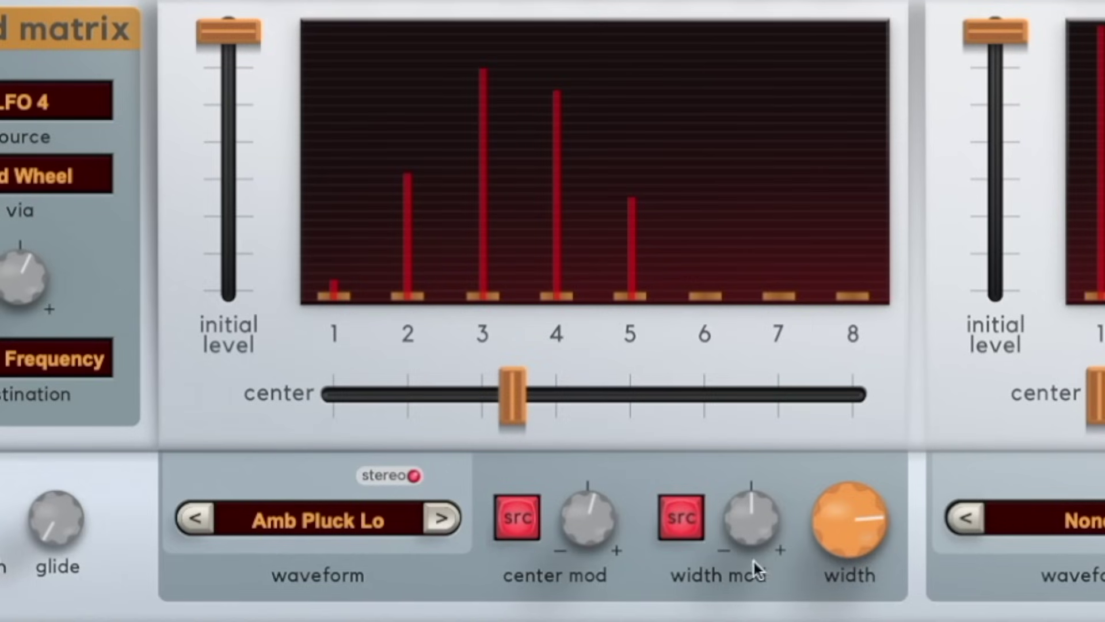
drag(741, 526, 706, 410)
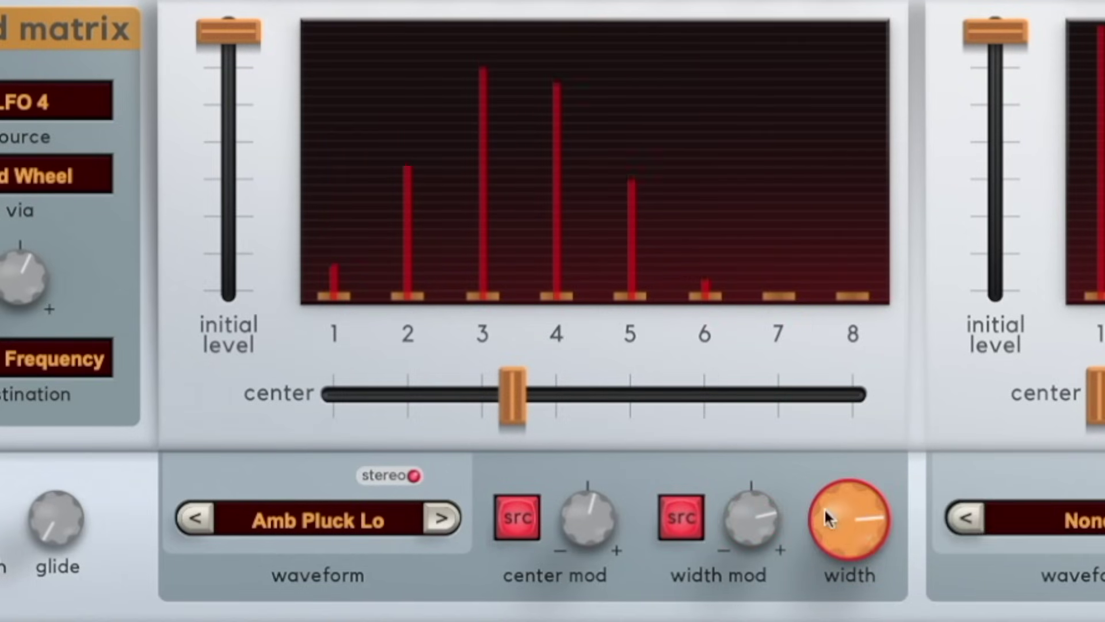
Reduce oscillator 1's width to 5.2% and increase its width and center modulation amounts.
drag(861, 520, 857, 619)
drag(747, 519, 759, 406)
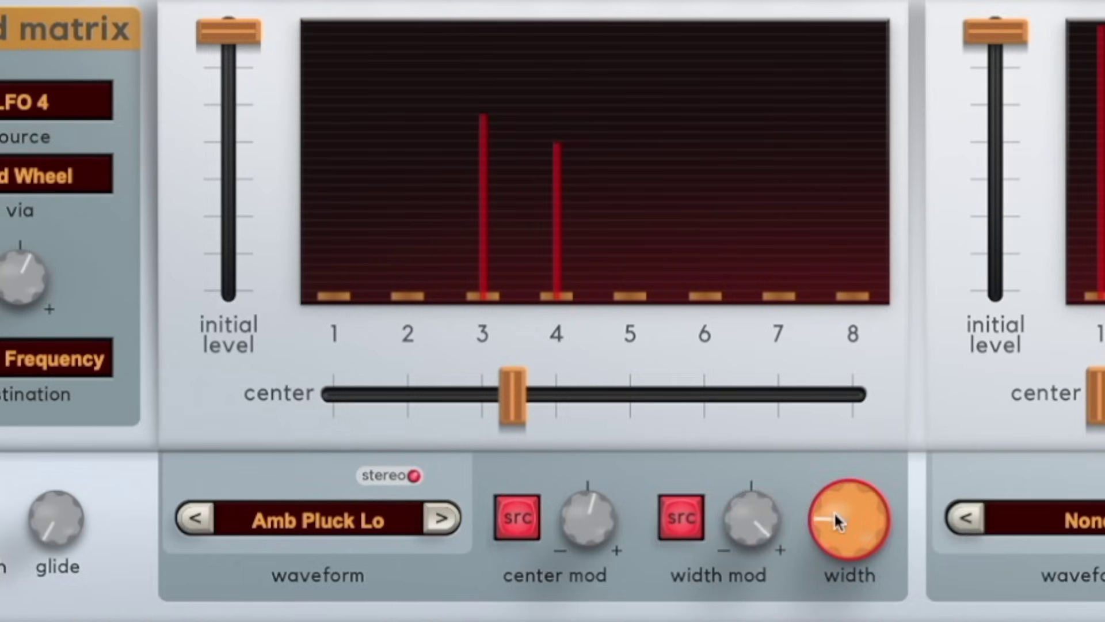
drag(856, 529, 844, 521)
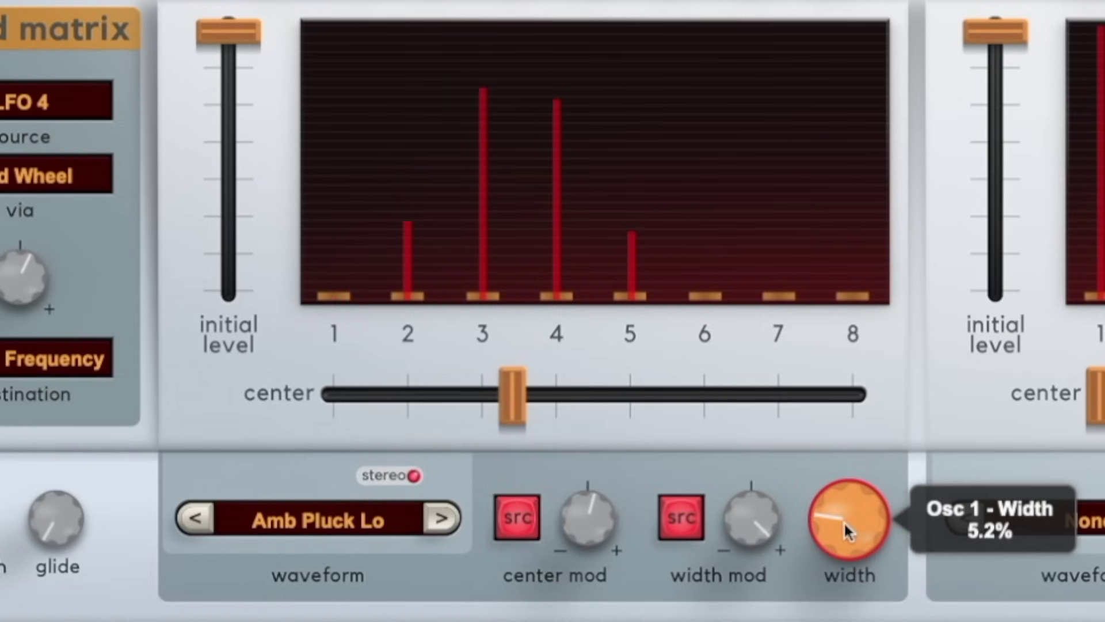
drag(584, 517, 576, 386)
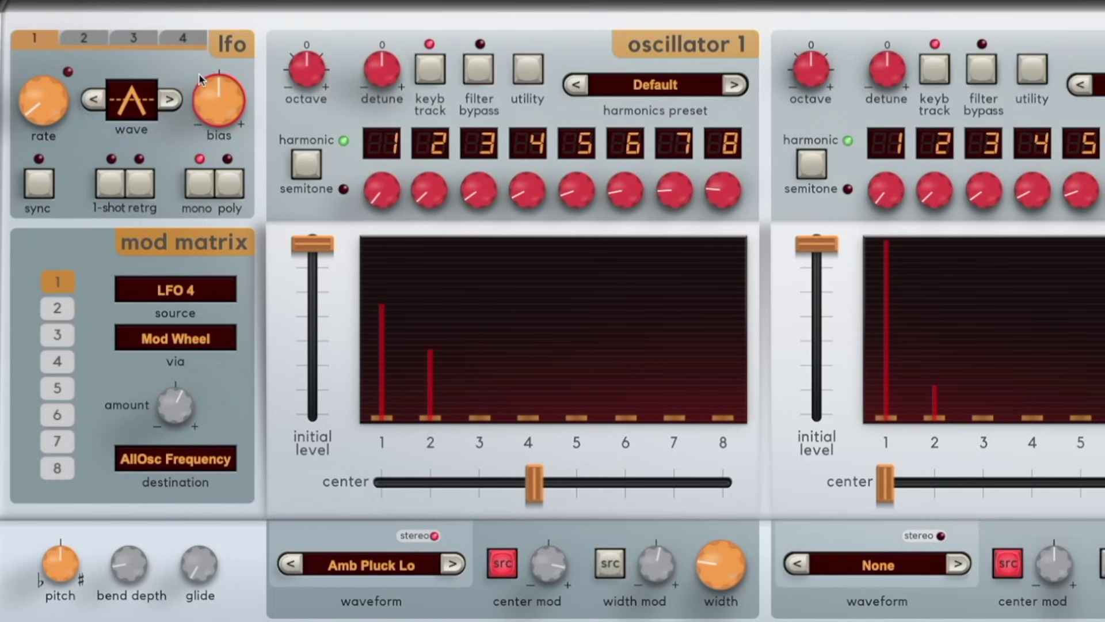
Set oscillator 1's width modulation source to None.
mouse_move(200, 78)
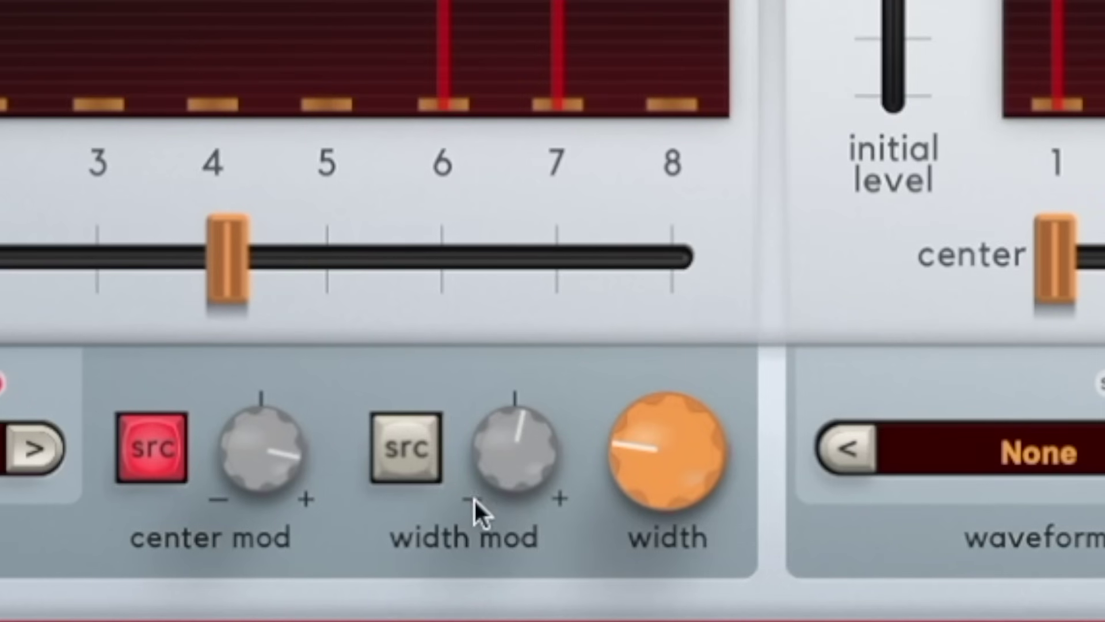
click(611, 565)
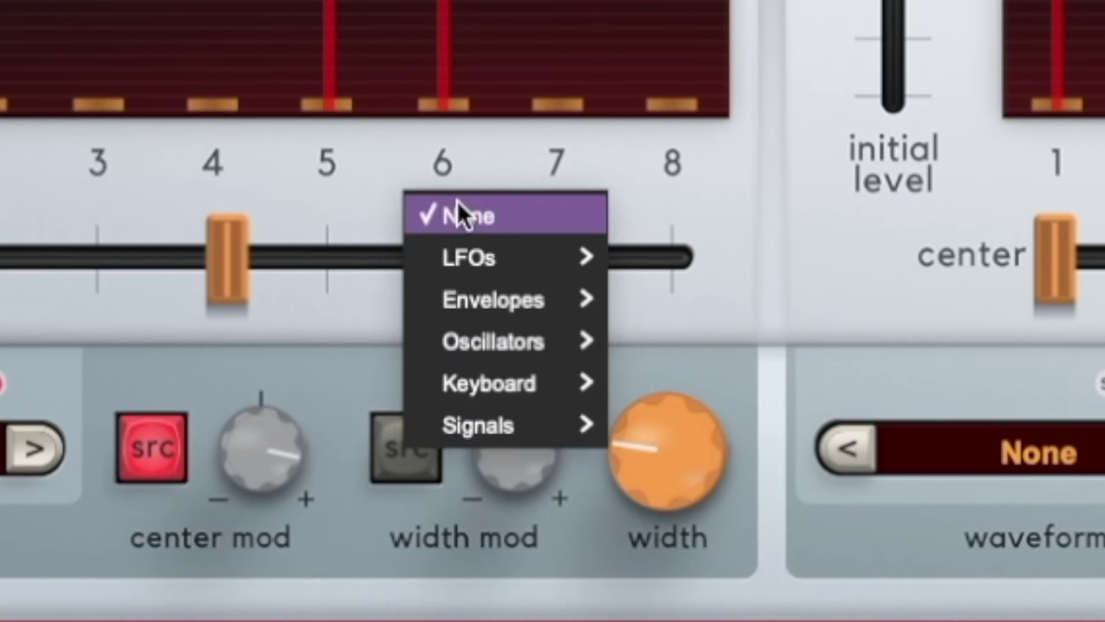
click(456, 212)
click(401, 462)
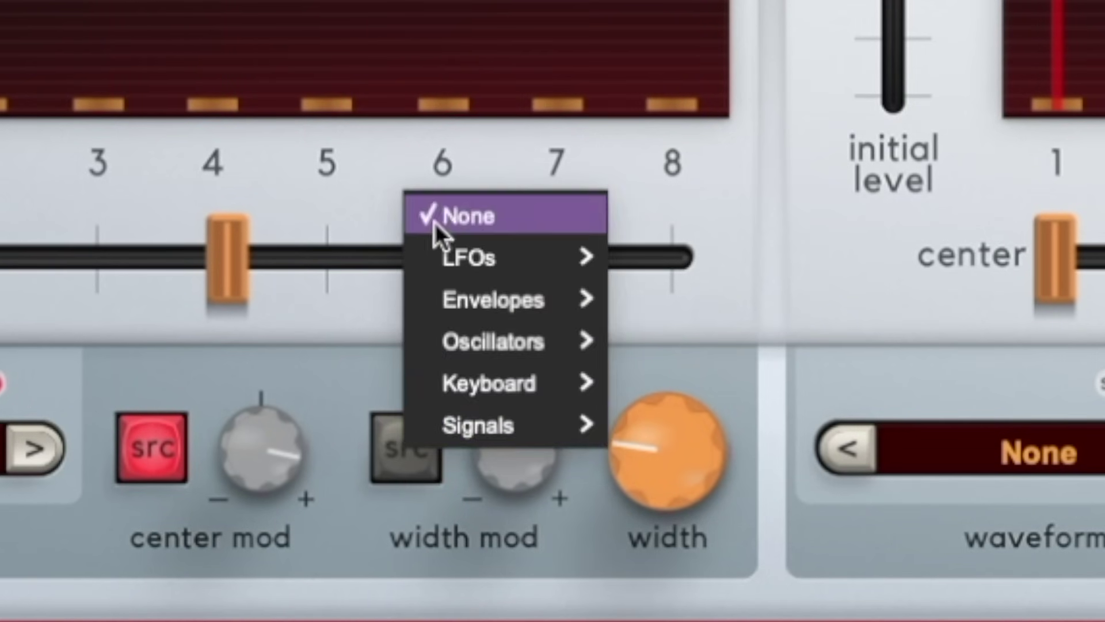
click(434, 220)
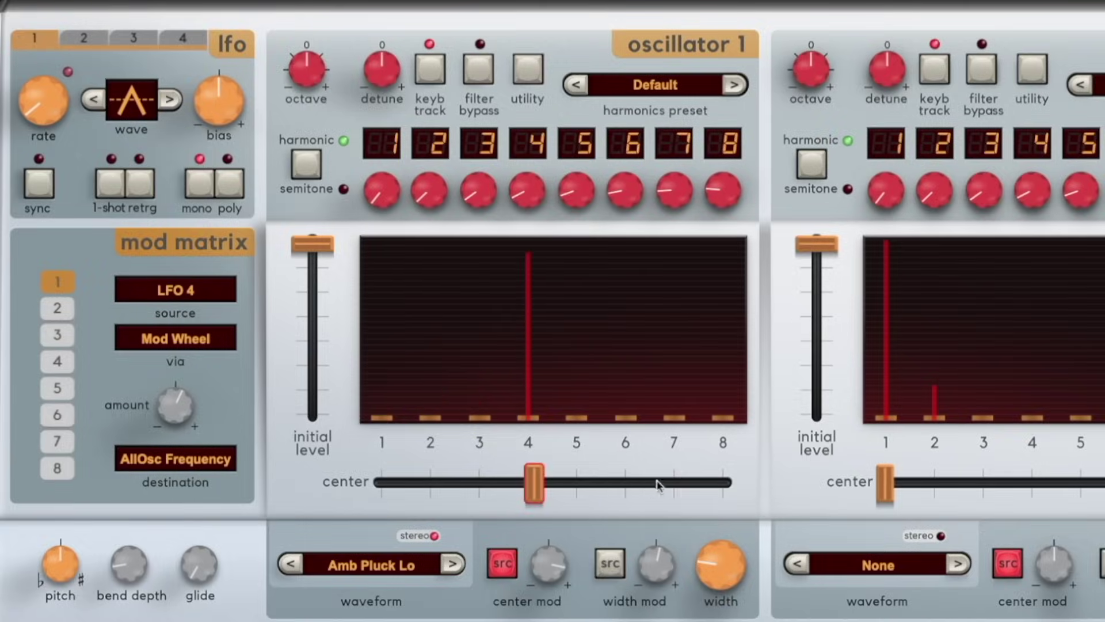
Change LFO 1's wave to Saw and enable its 1-shot and retrigger modes.
click(130, 100)
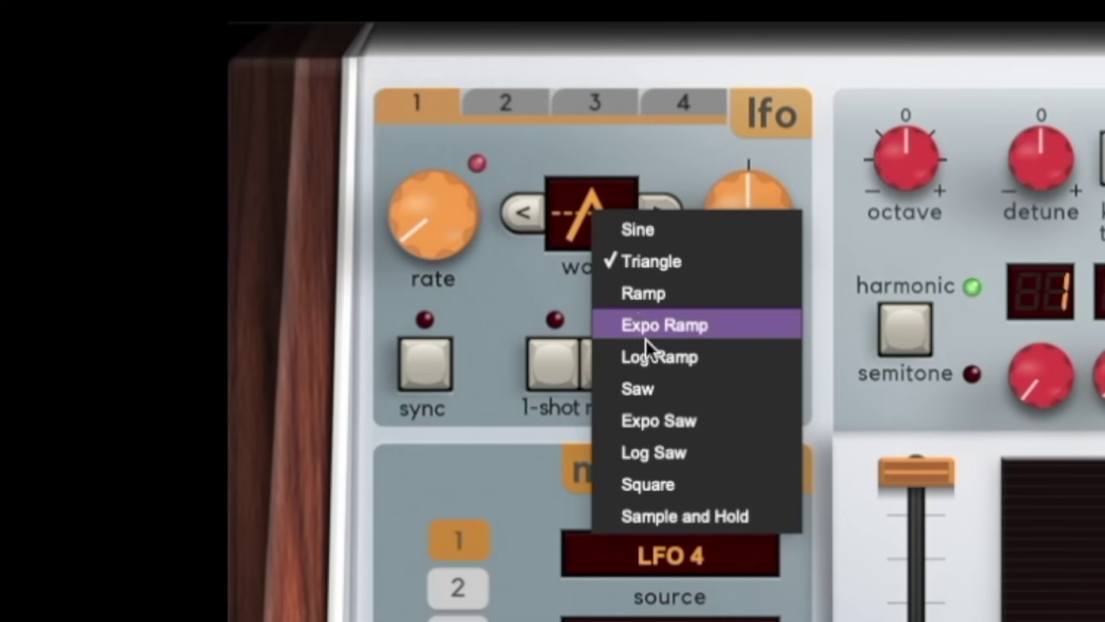
click(703, 385)
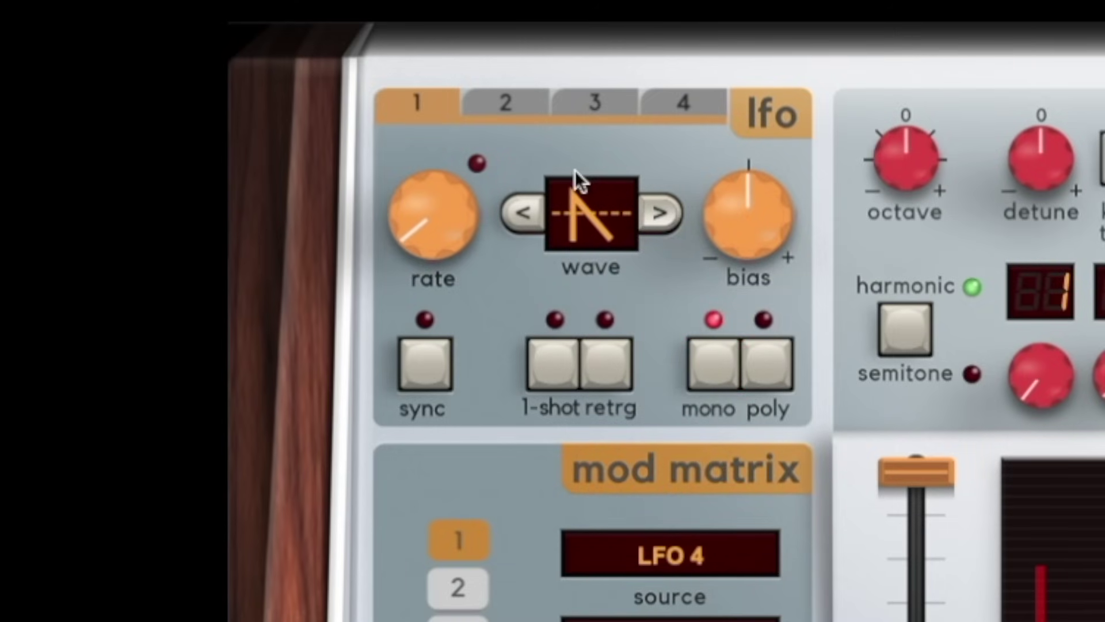
click(561, 365)
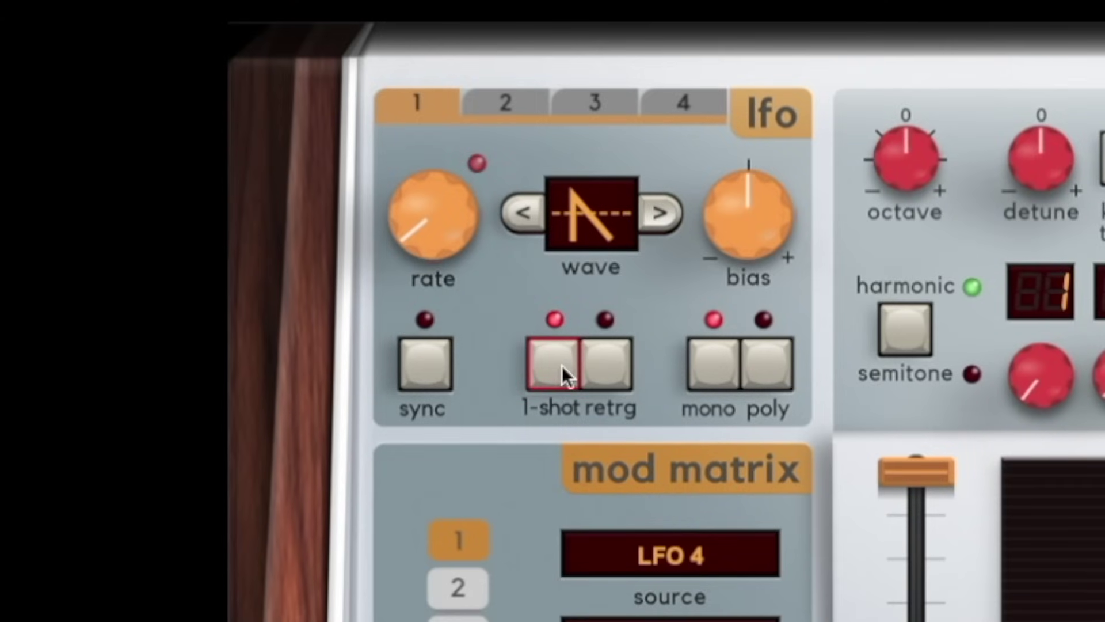
click(609, 360)
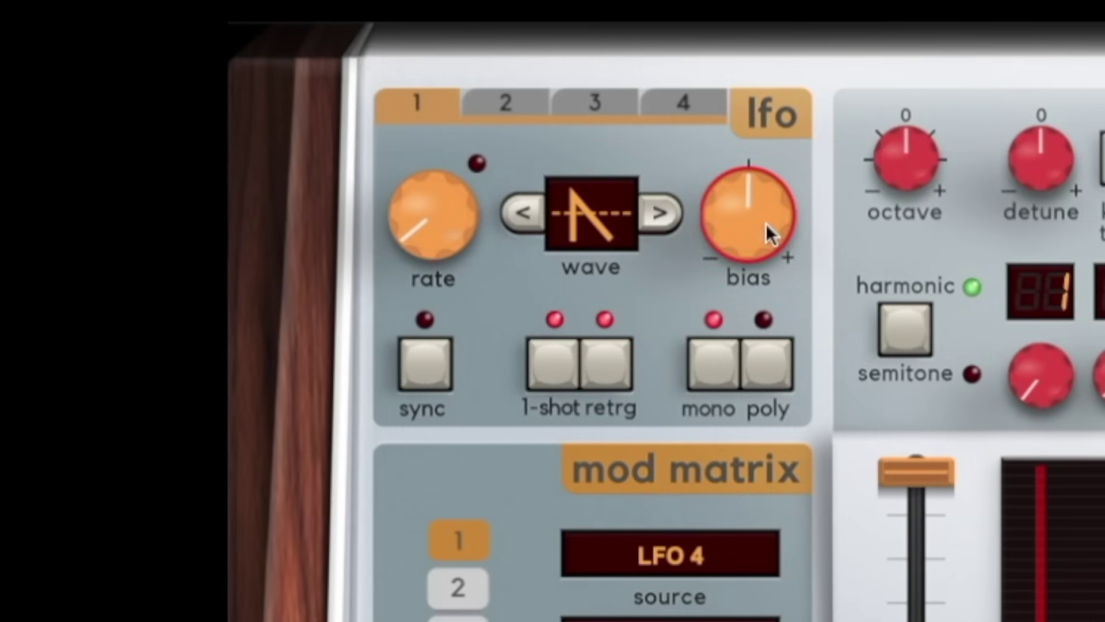
Raise LFO 1's bias to its positive maximum and change its wave to Ramp.
drag(748, 215, 809, 221)
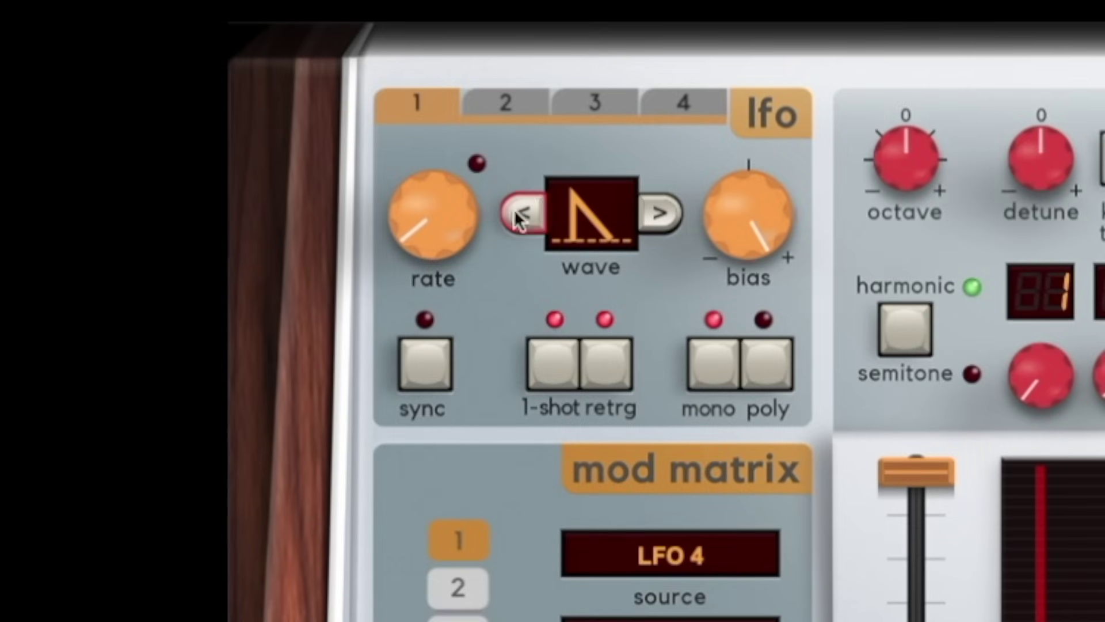
click(119, 94)
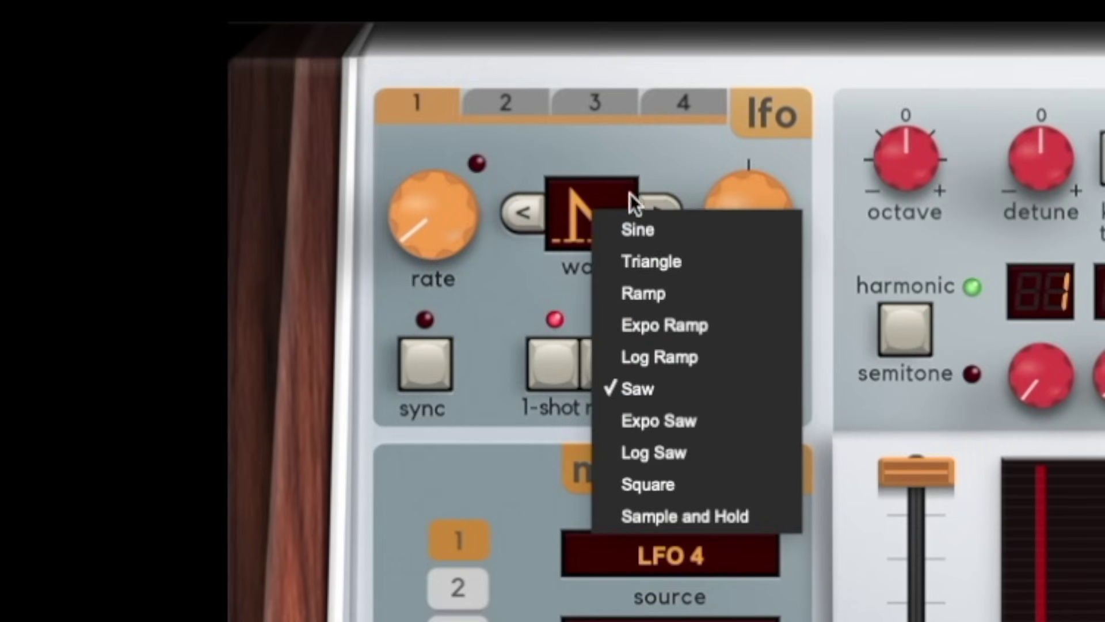
click(704, 294)
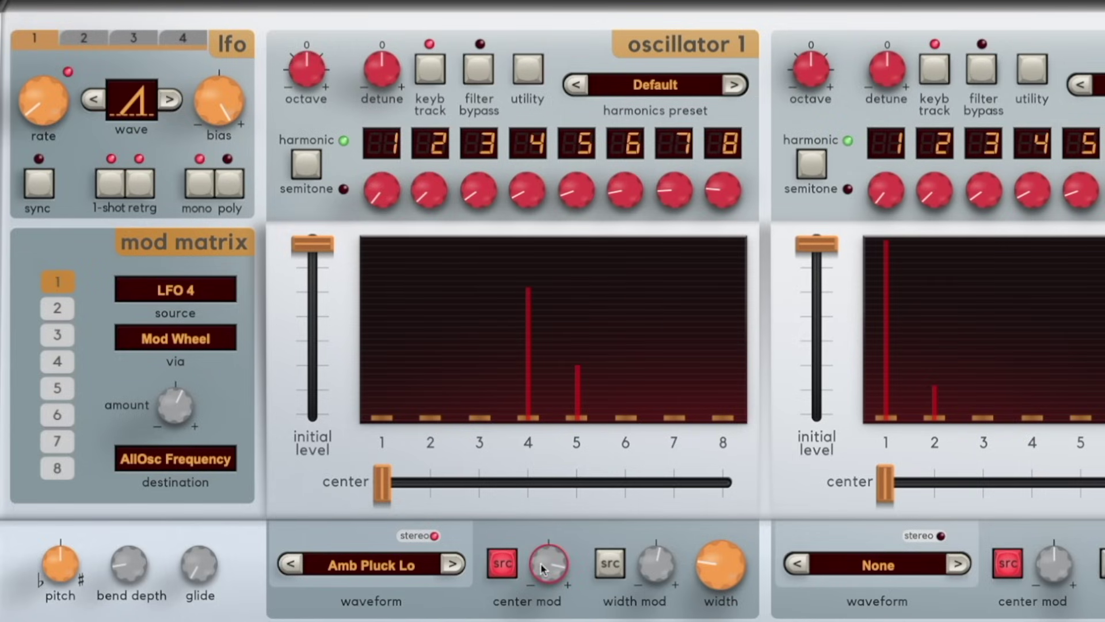
With oscillator 1's center at harmonic 1, raise its center mod amount to maximum and increase LFO 1's rate.
drag(541, 564, 541, 518)
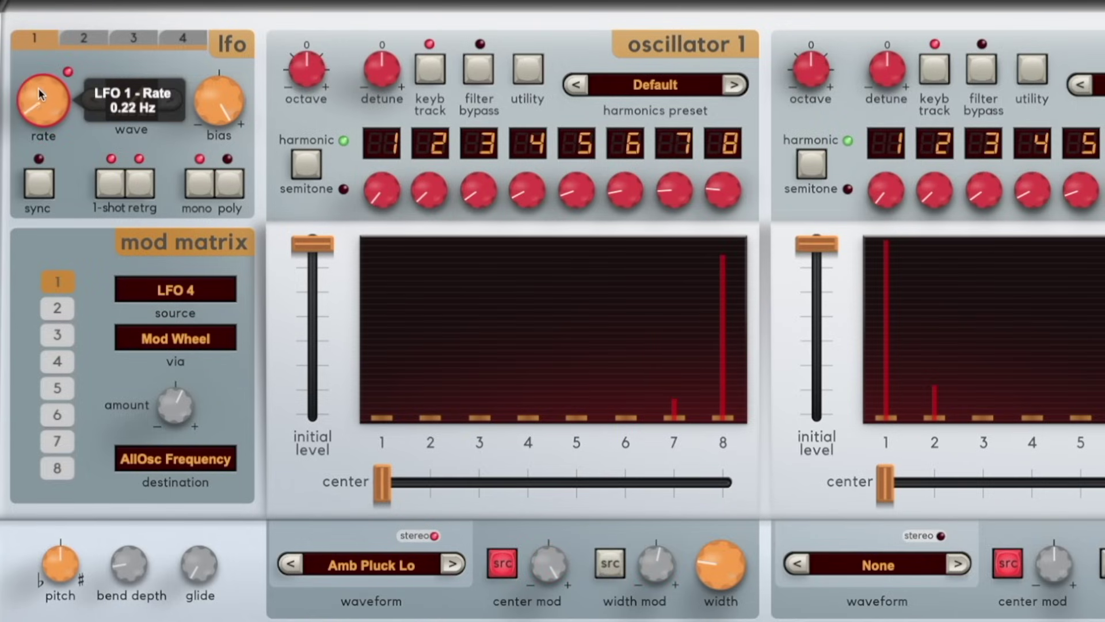
drag(37, 74, 36, 67)
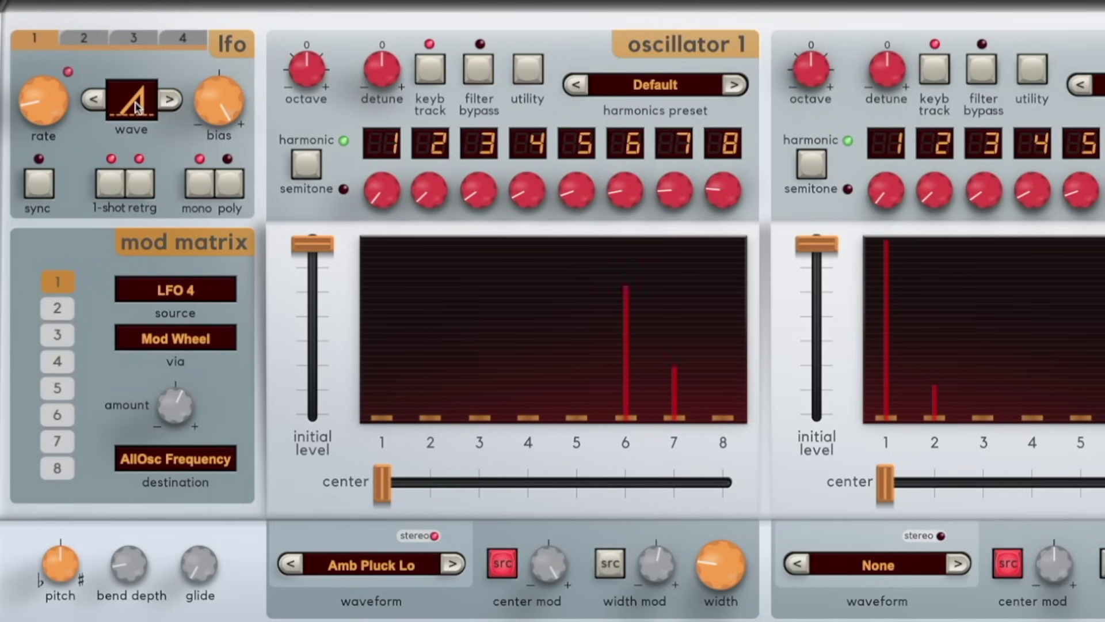
Switch LFO 1 to poly mode and change its wave to Saw.
click(223, 186)
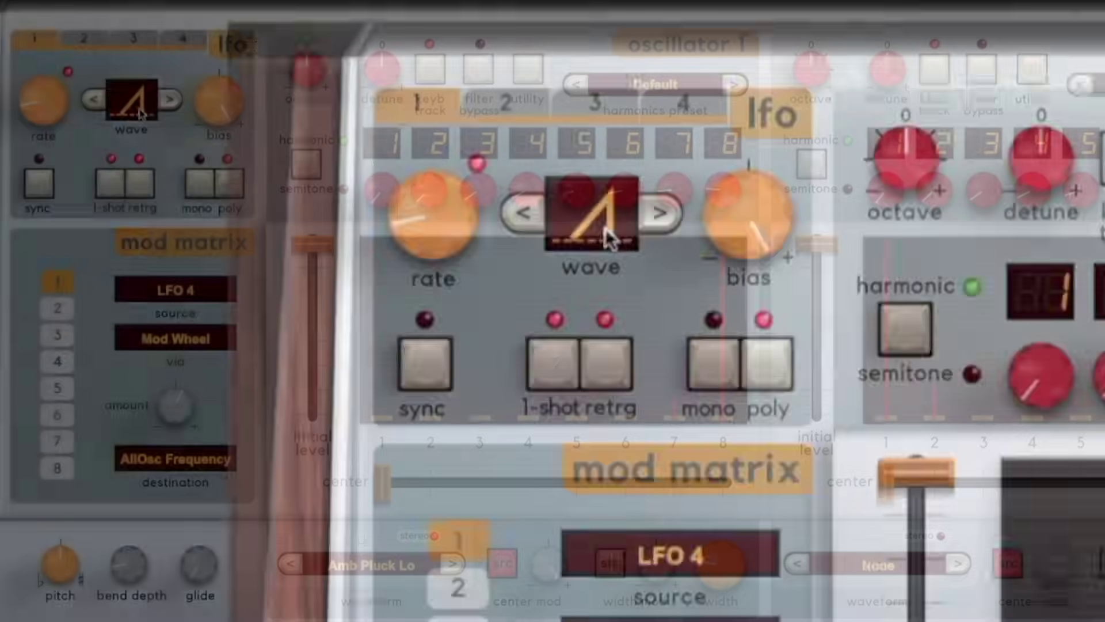
click(138, 108)
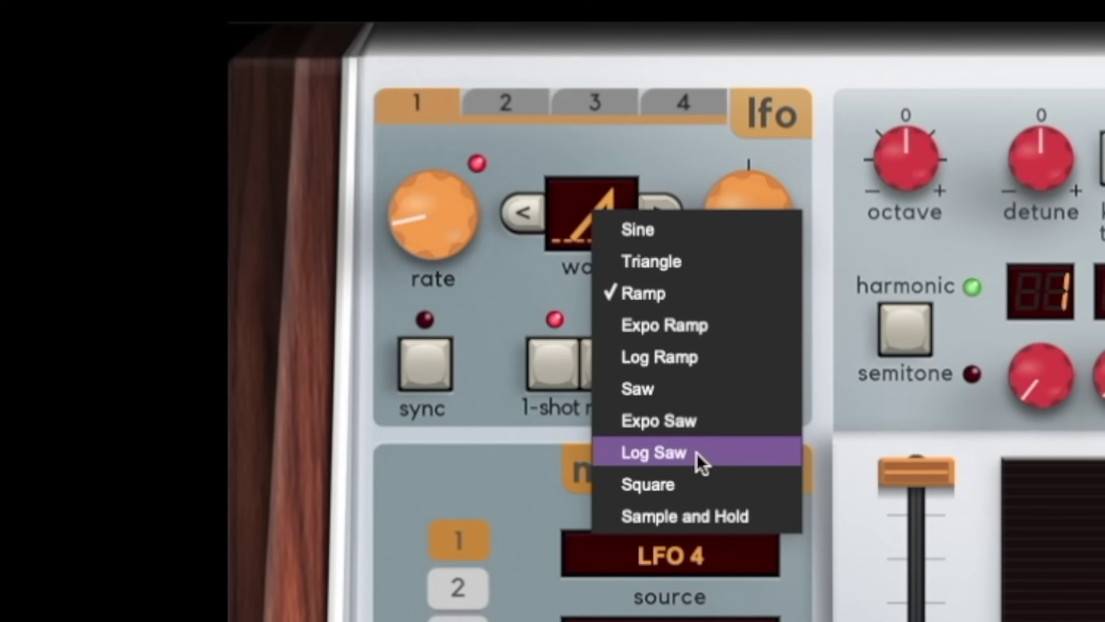
click(707, 395)
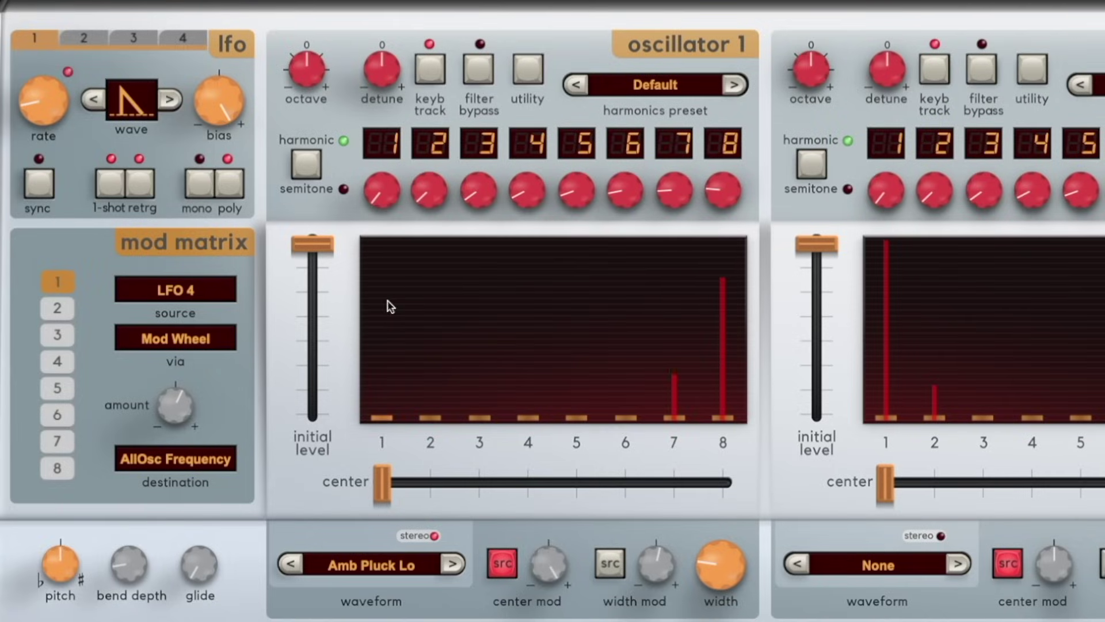
Raise LFO 1's rate so the center sweep runs faster.
mouse_move(41, 109)
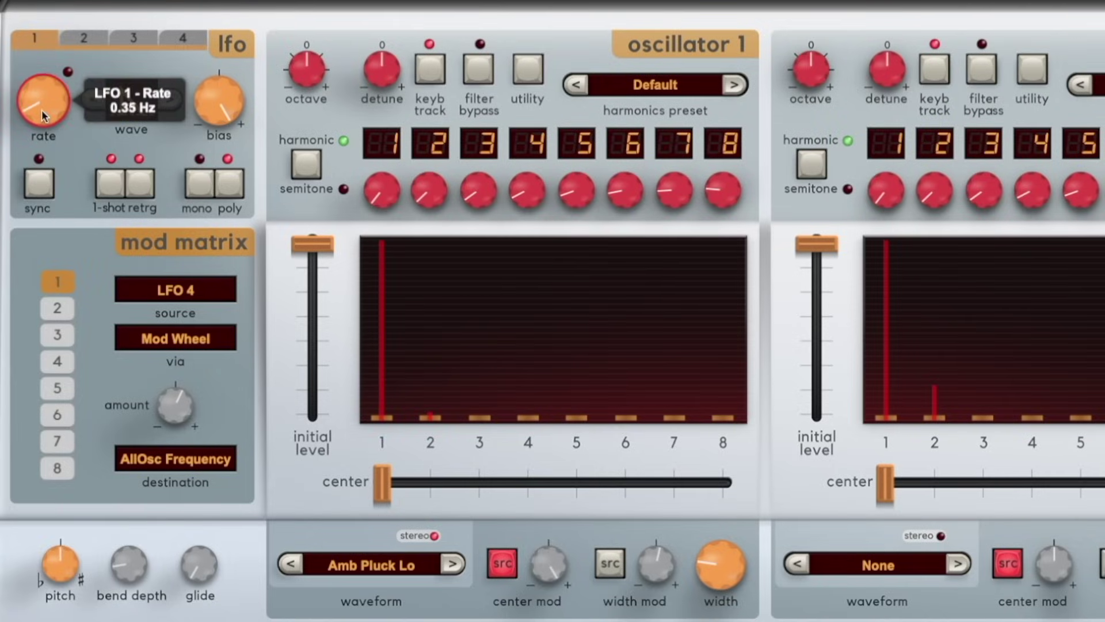
drag(41, 109, 40, 57)
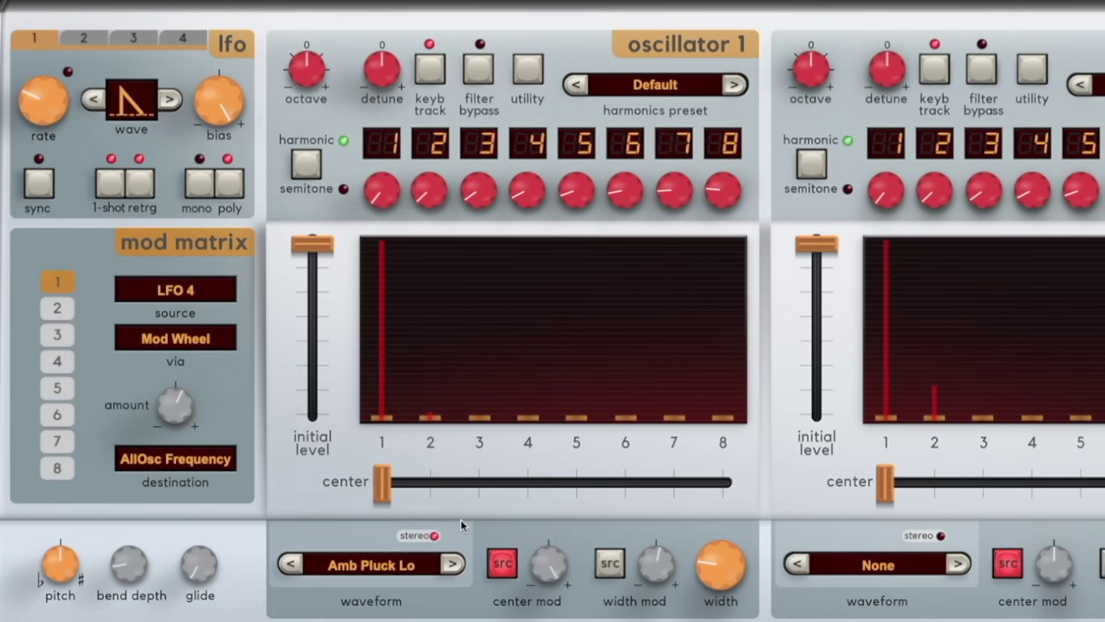
Examine the modulation source categories available for oscillator 1's center and the settings of LFOs 2, 3 and 4.
mouse_move(616, 492)
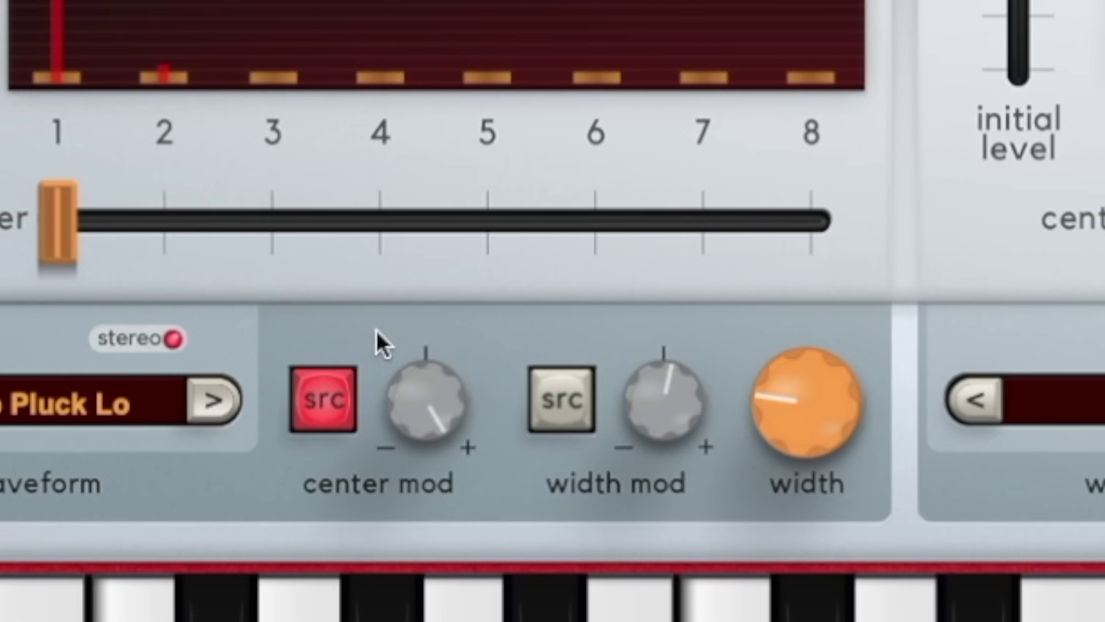
click(503, 565)
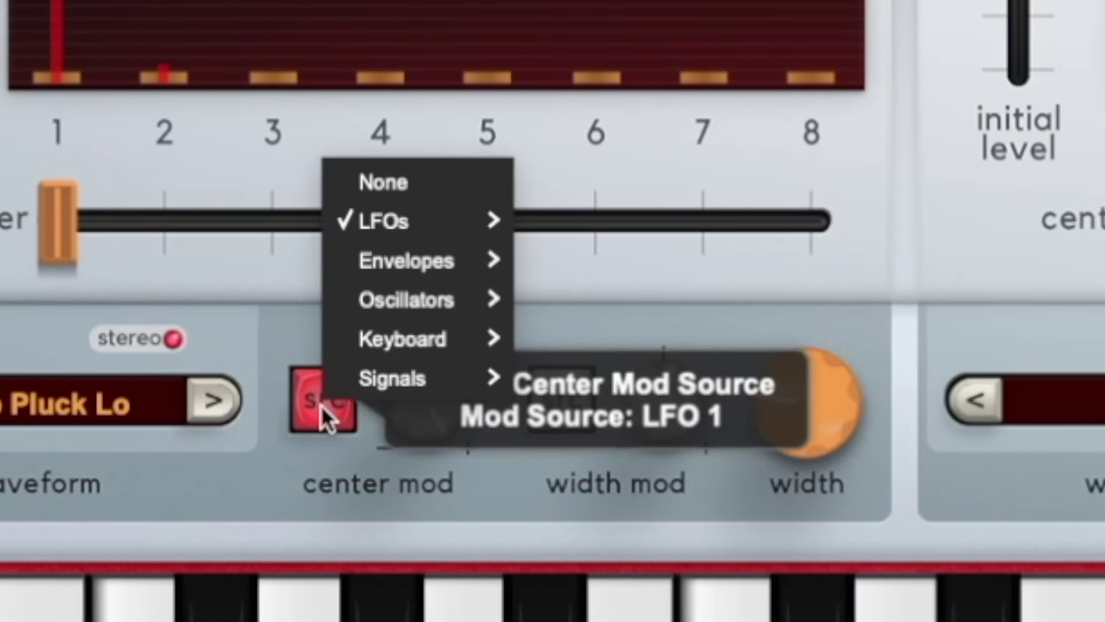
mouse_move(346, 219)
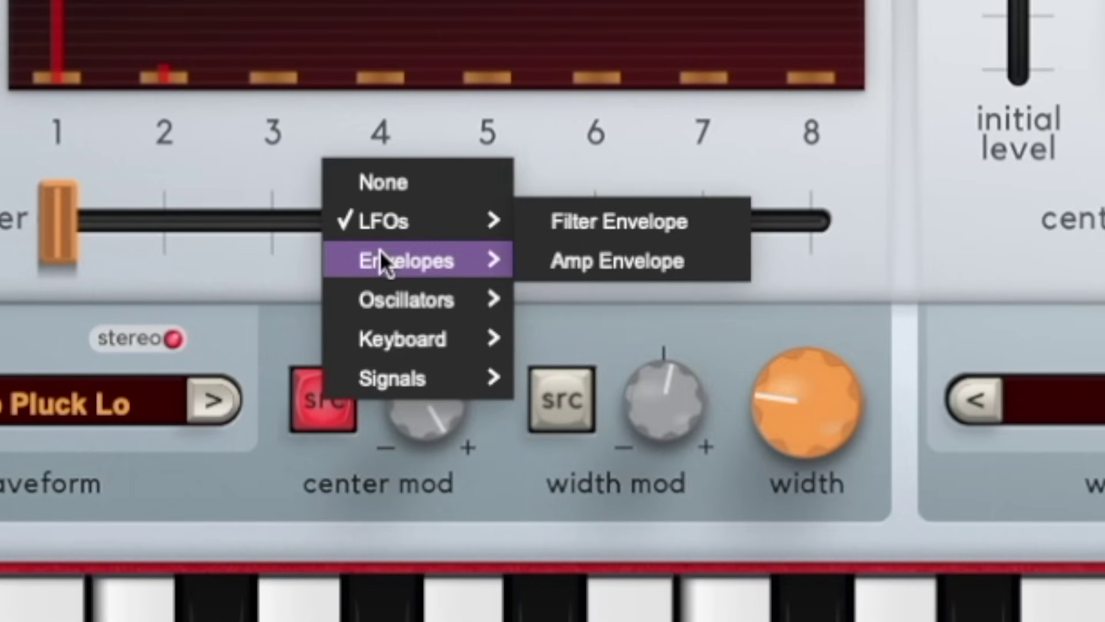
mouse_move(392, 343)
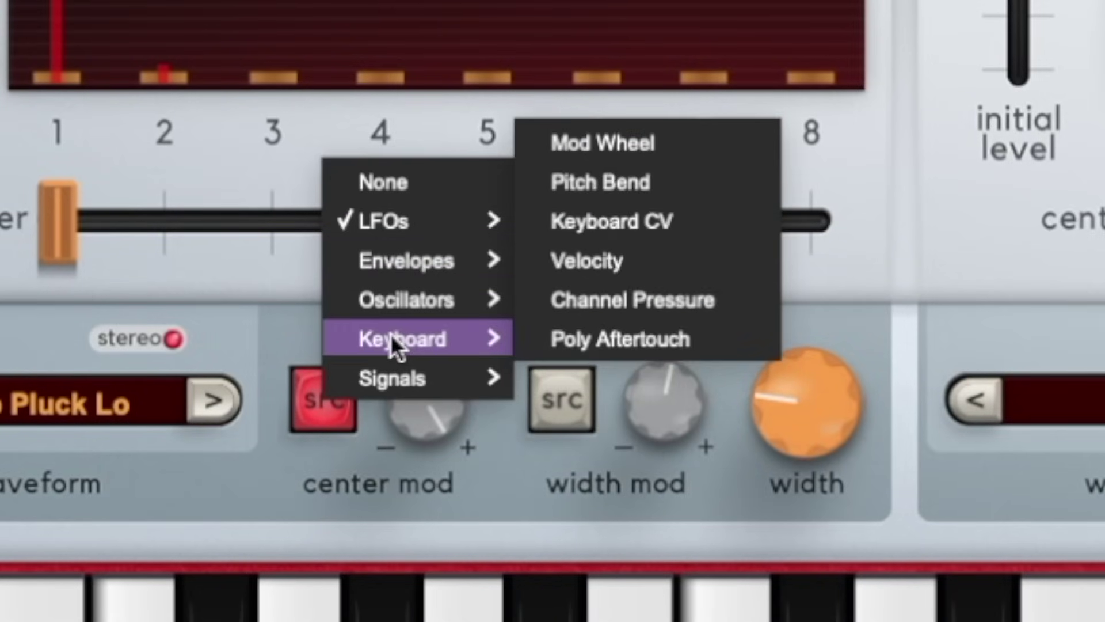
mouse_move(400, 377)
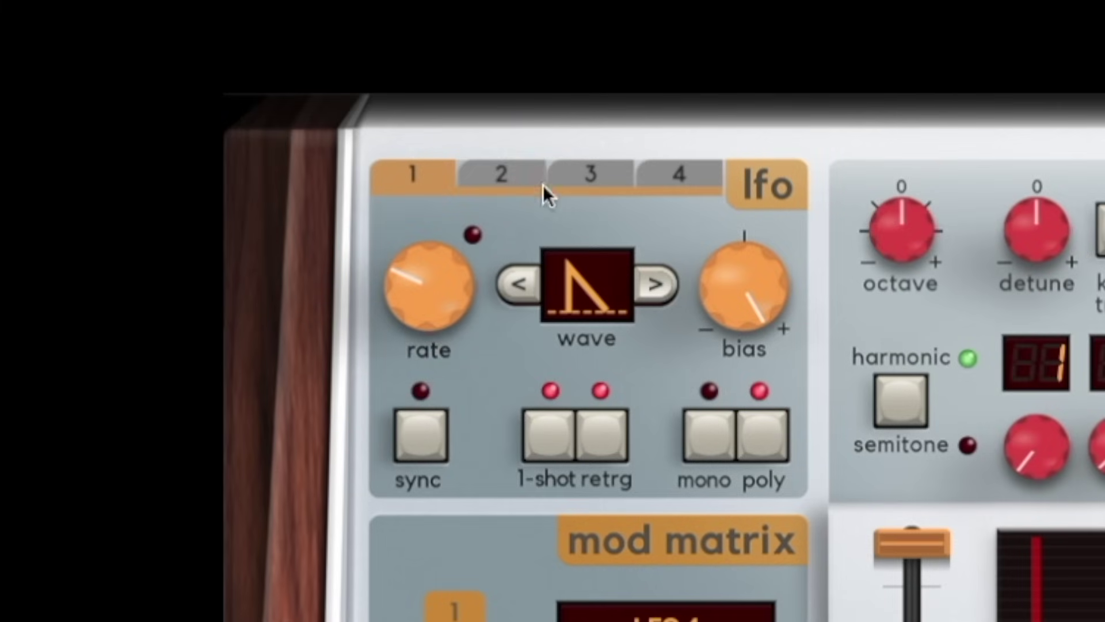
click(502, 171)
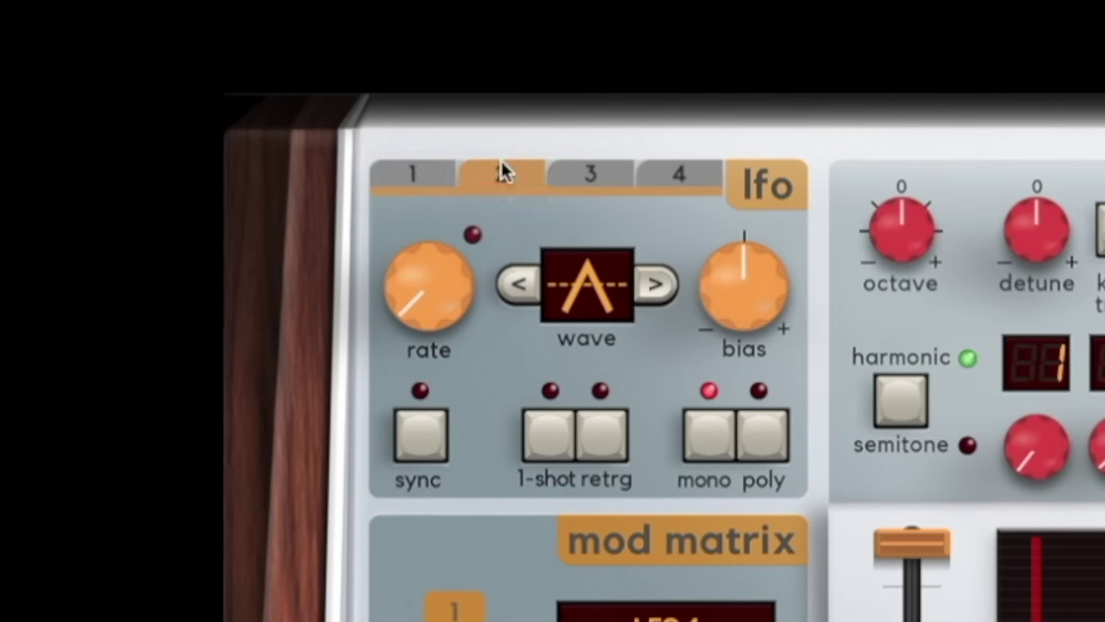
click(591, 175)
click(680, 175)
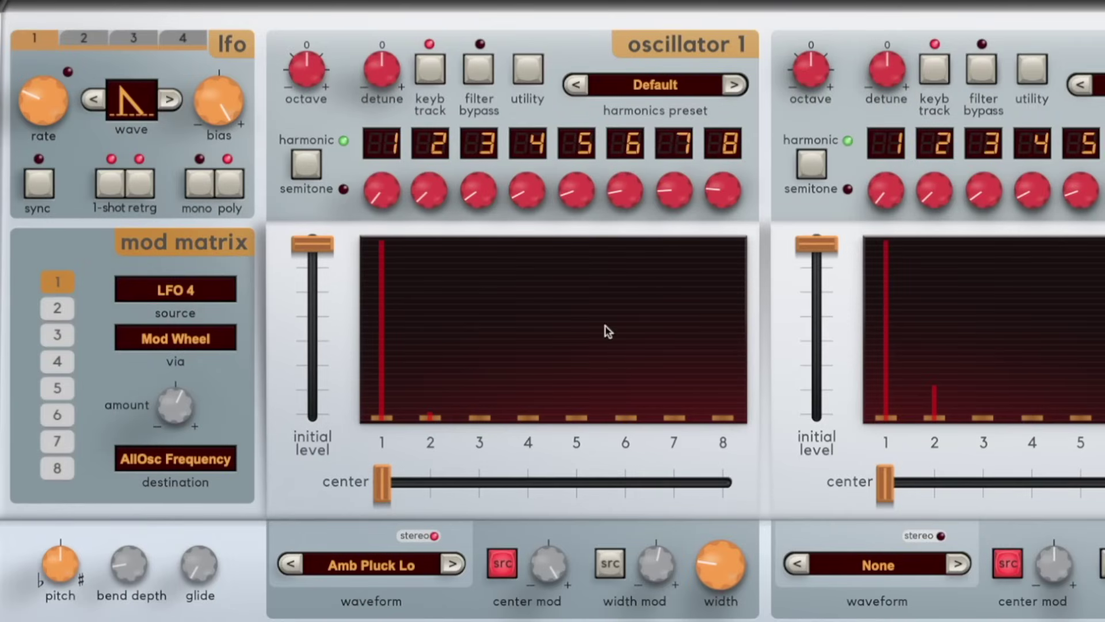
Change oscillator 1's waveform to Square from the Basic Analog category.
click(405, 566)
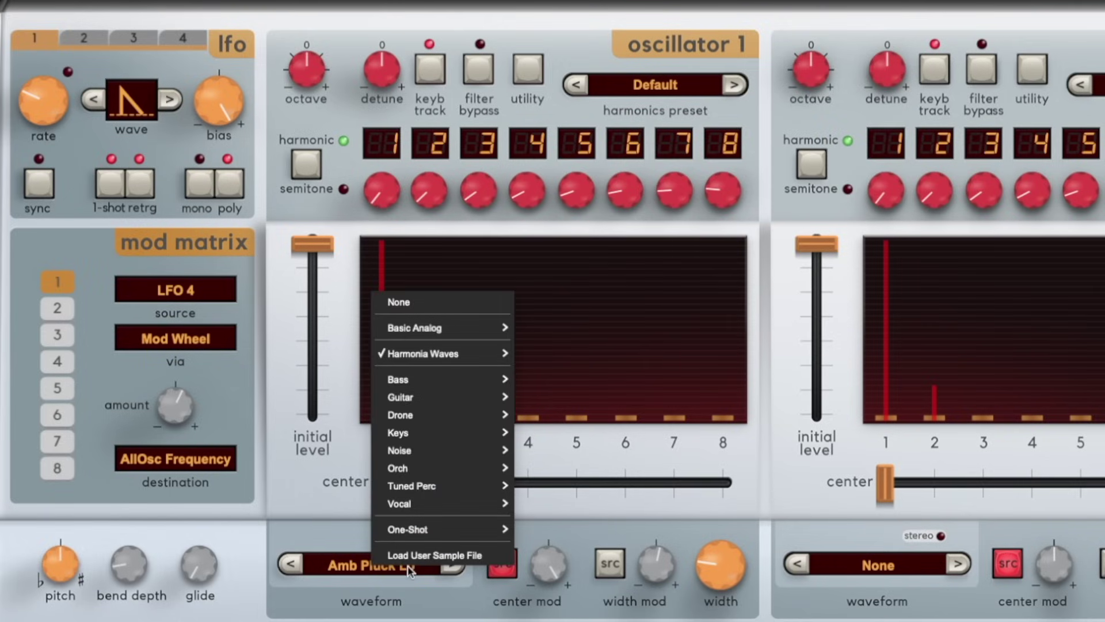
click(331, 481)
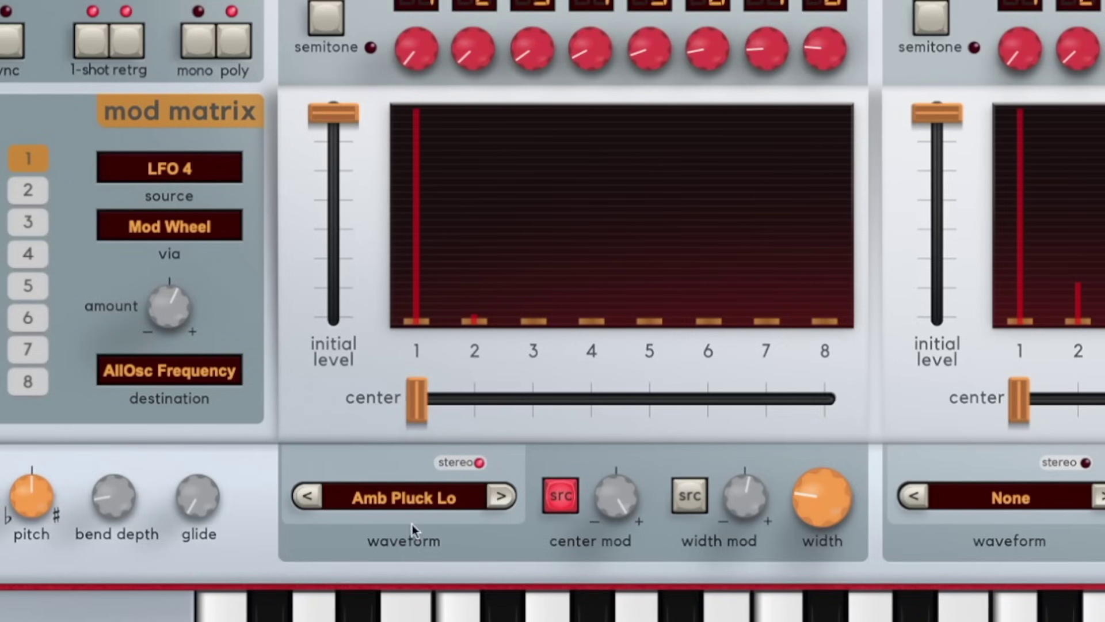
click(427, 504)
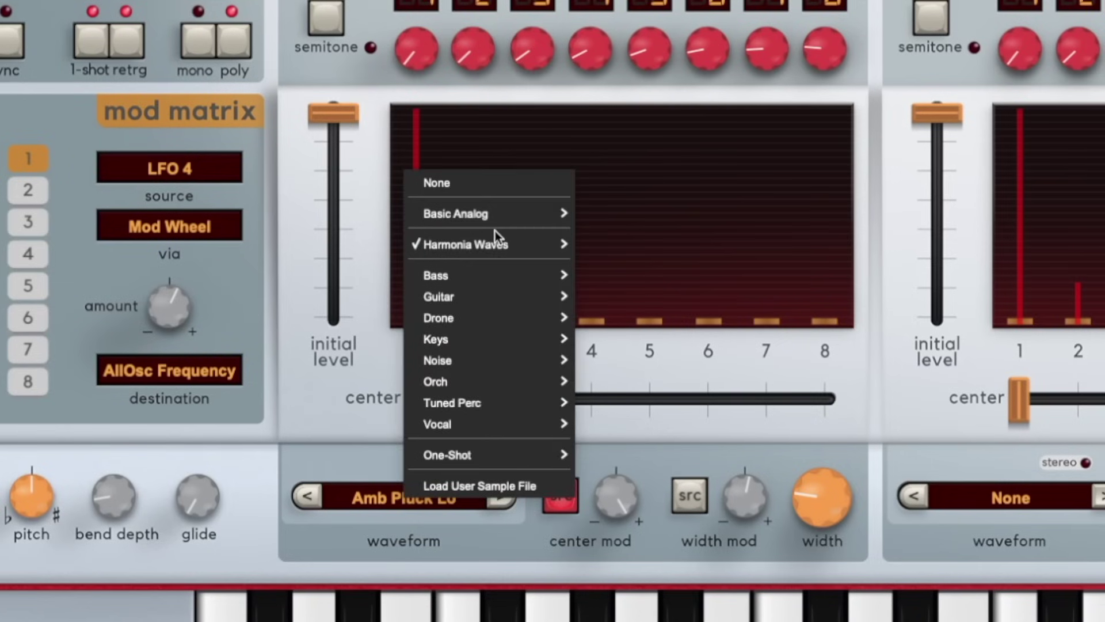
mouse_move(484, 247)
mouse_move(482, 222)
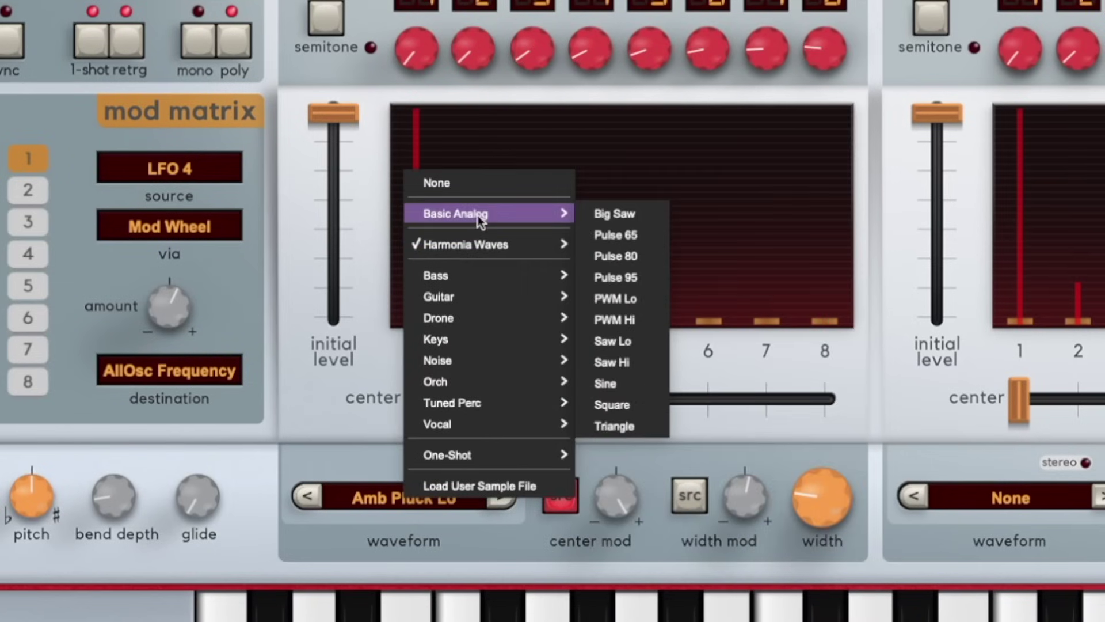
click(615, 405)
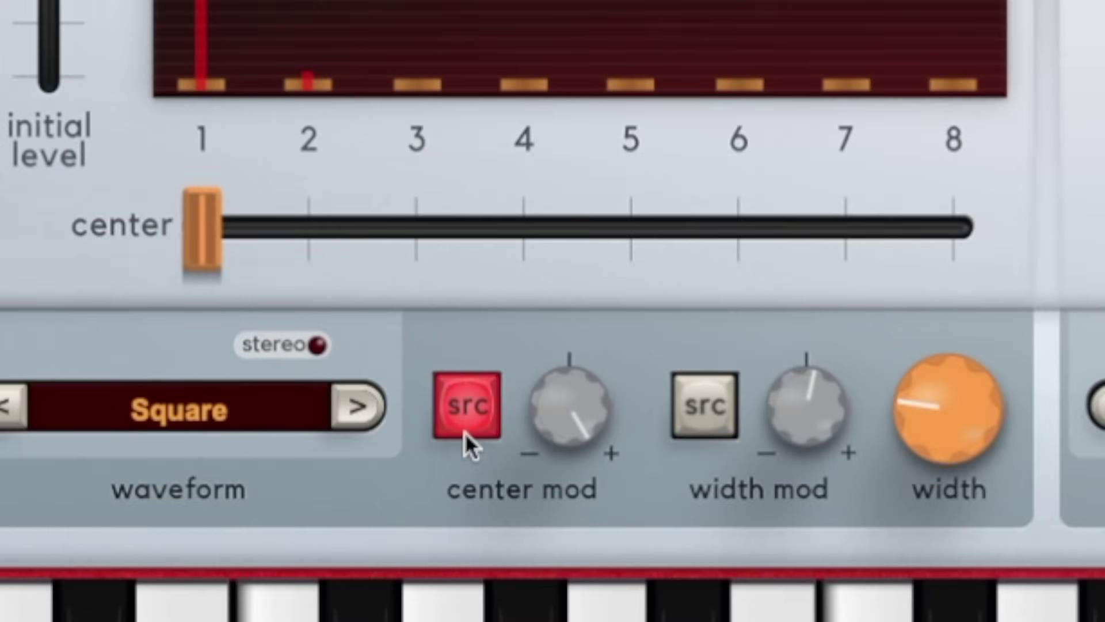
Set oscillator 1's center modulation source to None, and sweep the first slot's harmonic number up and back to 1.
click(465, 433)
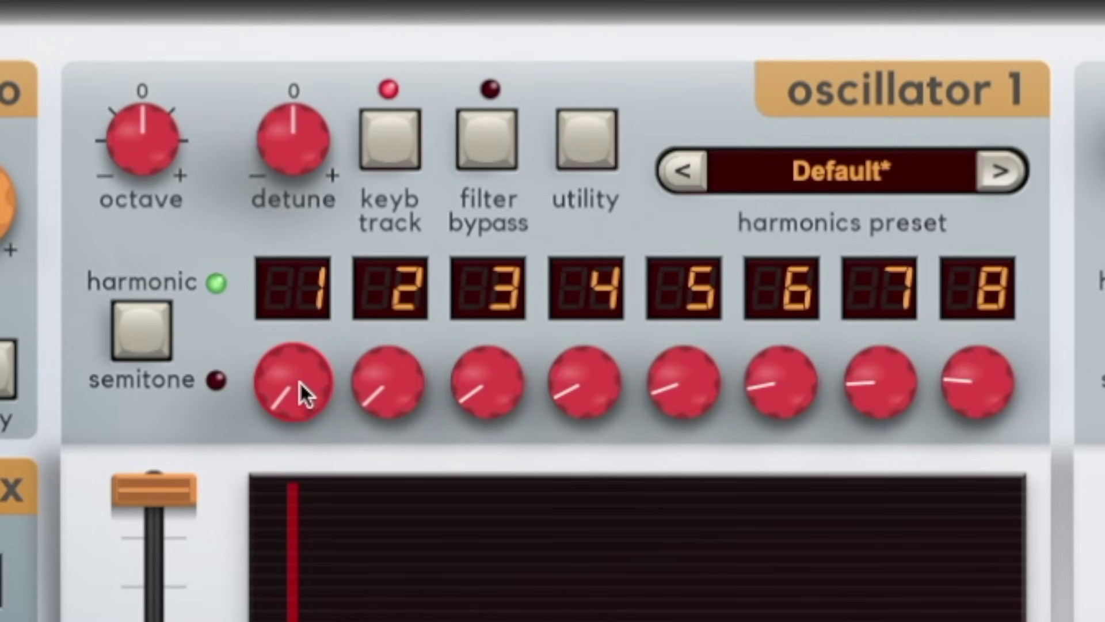
drag(300, 385, 292, 12)
drag(281, 393, 323, 454)
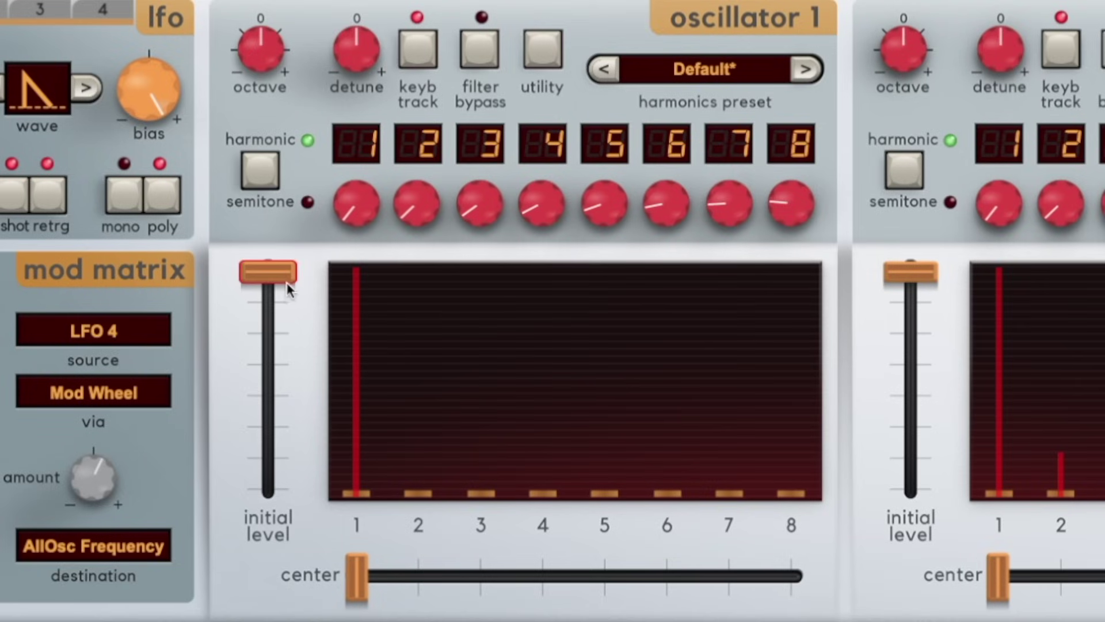
With oscillator 1's initial level at minimum, raise slot 1's level high and add slot 7 at harmonic 35 with a low level.
drag(288, 286, 361, 163)
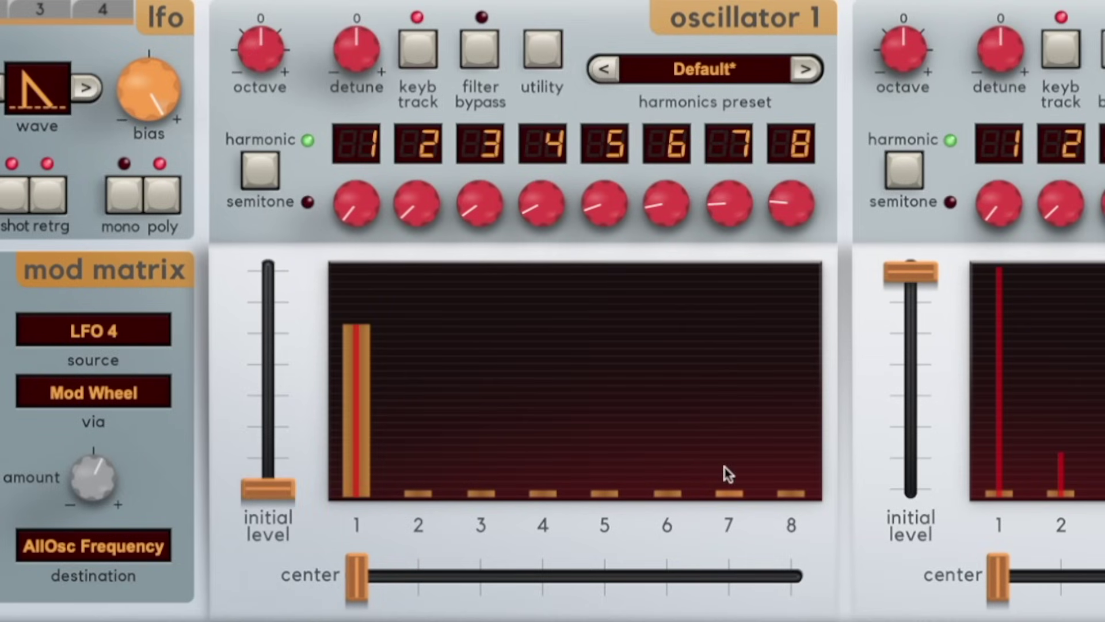
drag(724, 473, 737, 133)
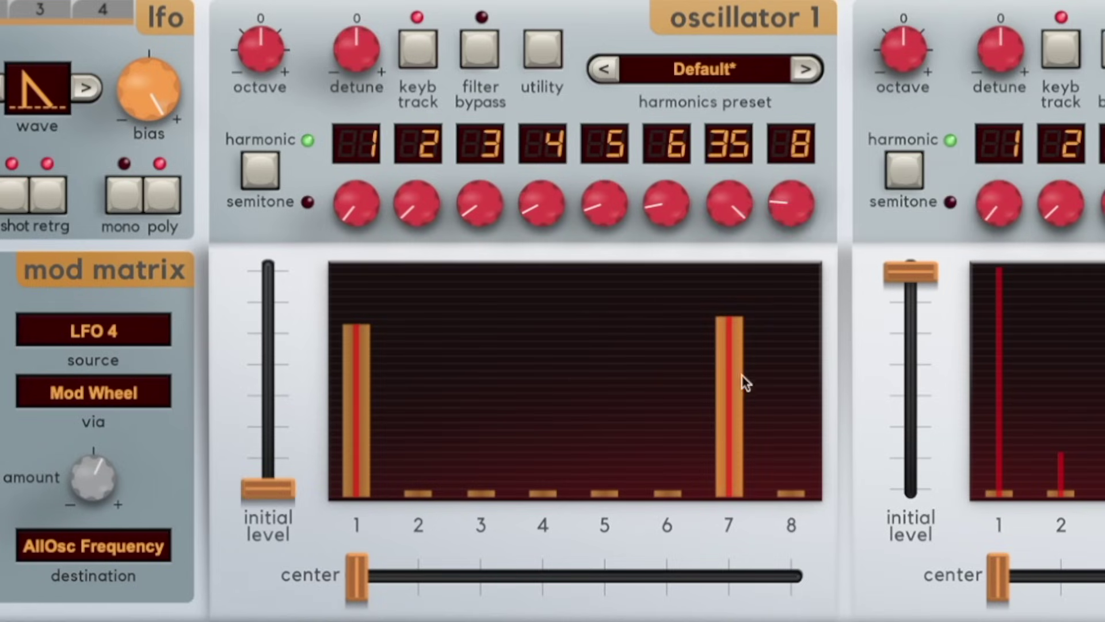
drag(746, 382, 741, 455)
drag(357, 341, 375, 294)
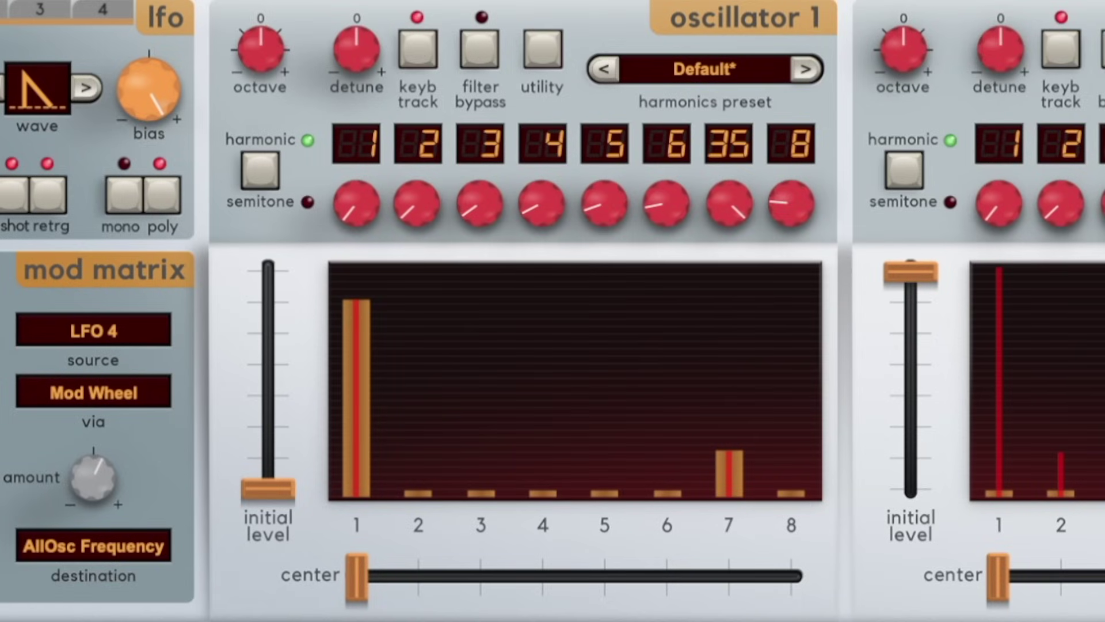
click(436, 496)
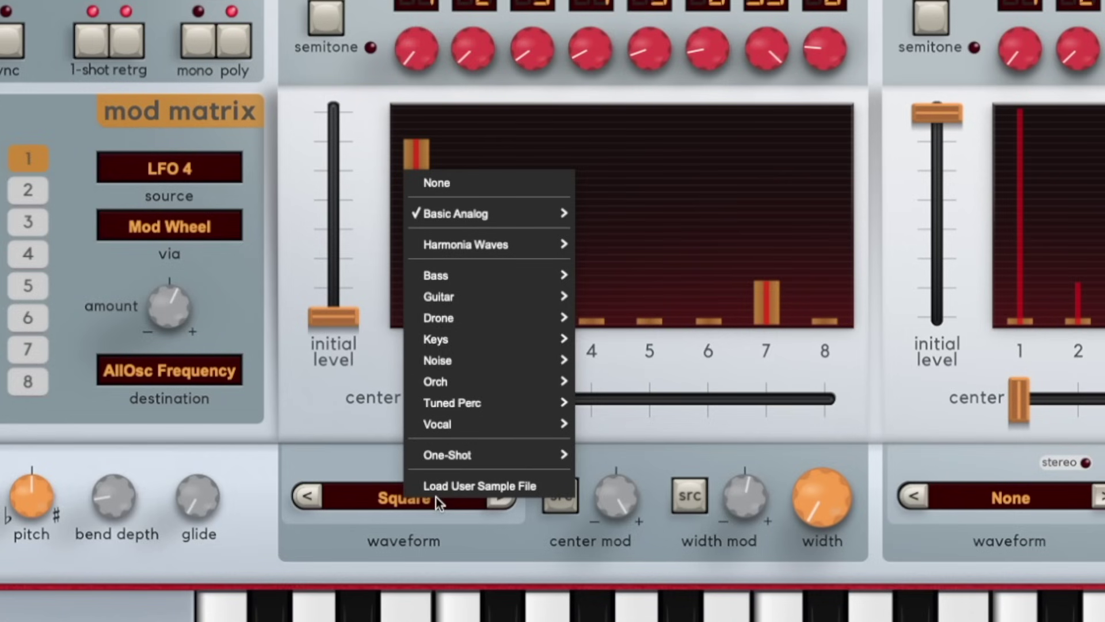
mouse_move(499, 248)
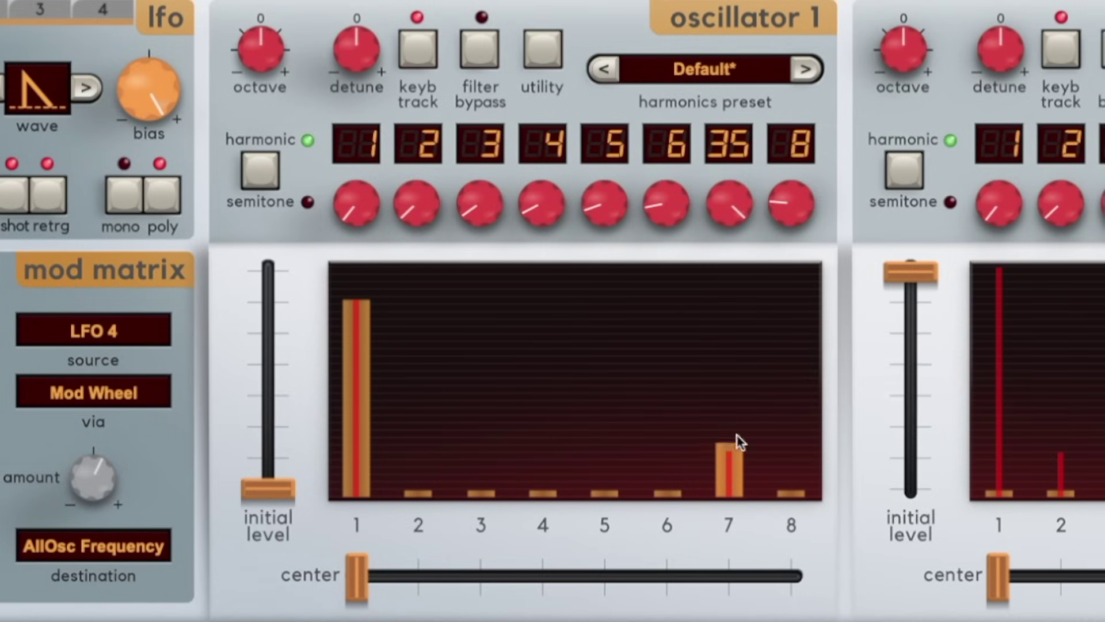
Raise slot 7's level and set it to harmonic 34, then set slot 6 to harmonic 22 and raise its level.
drag(735, 441, 738, 278)
drag(730, 202, 662, 184)
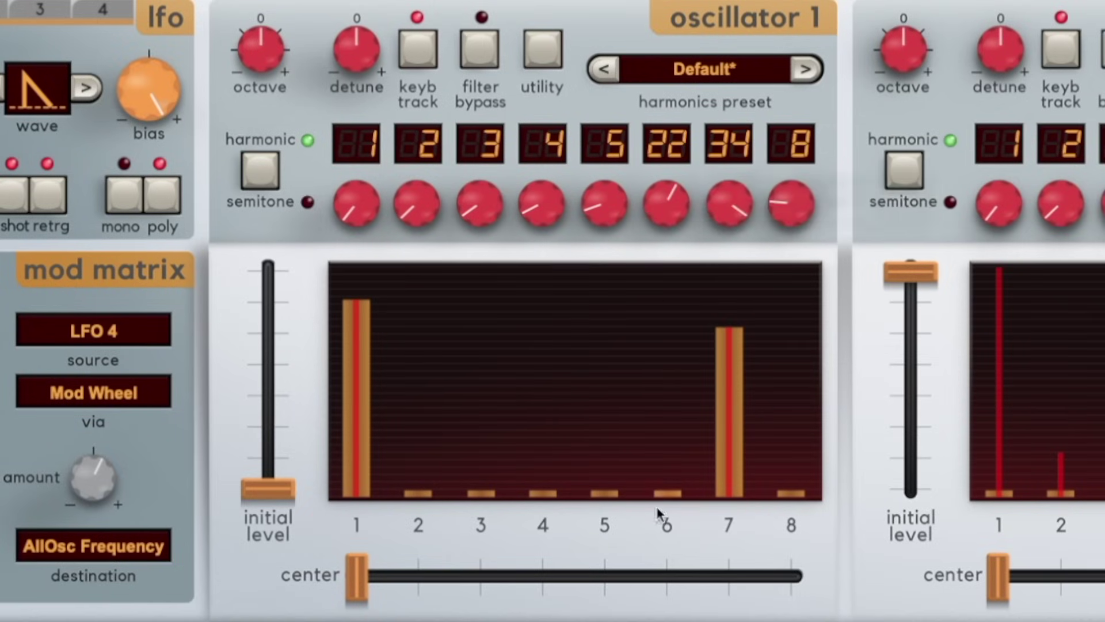
drag(662, 454, 668, 215)
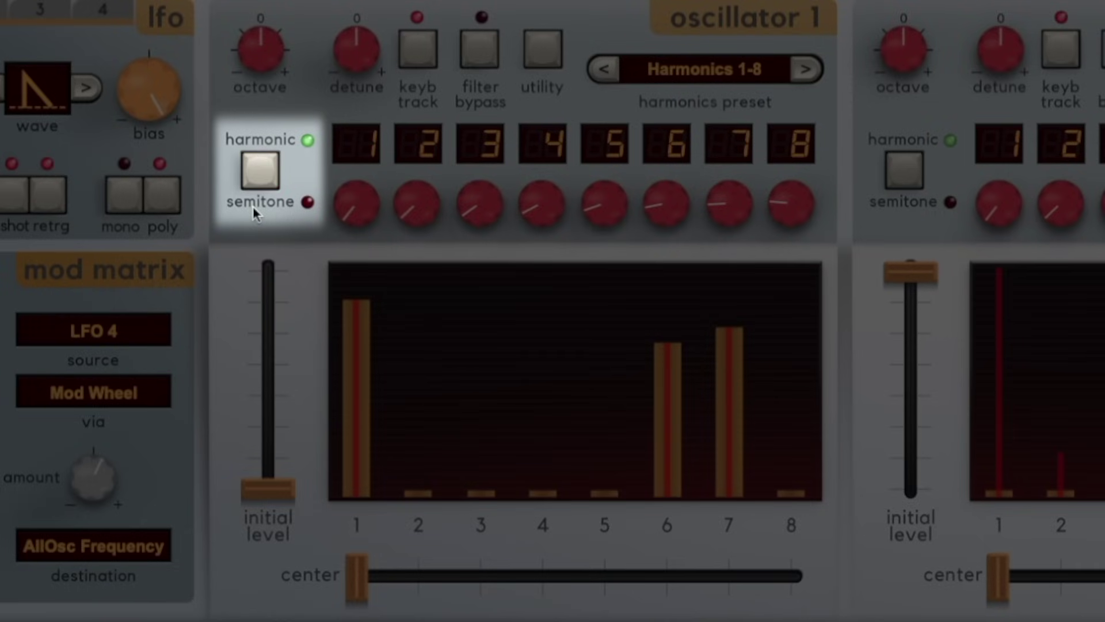
Switch oscillator 1 to semitone mode and raise the levels of slots 1 to 5 in turn, slot 5 to 76.5%.
click(254, 206)
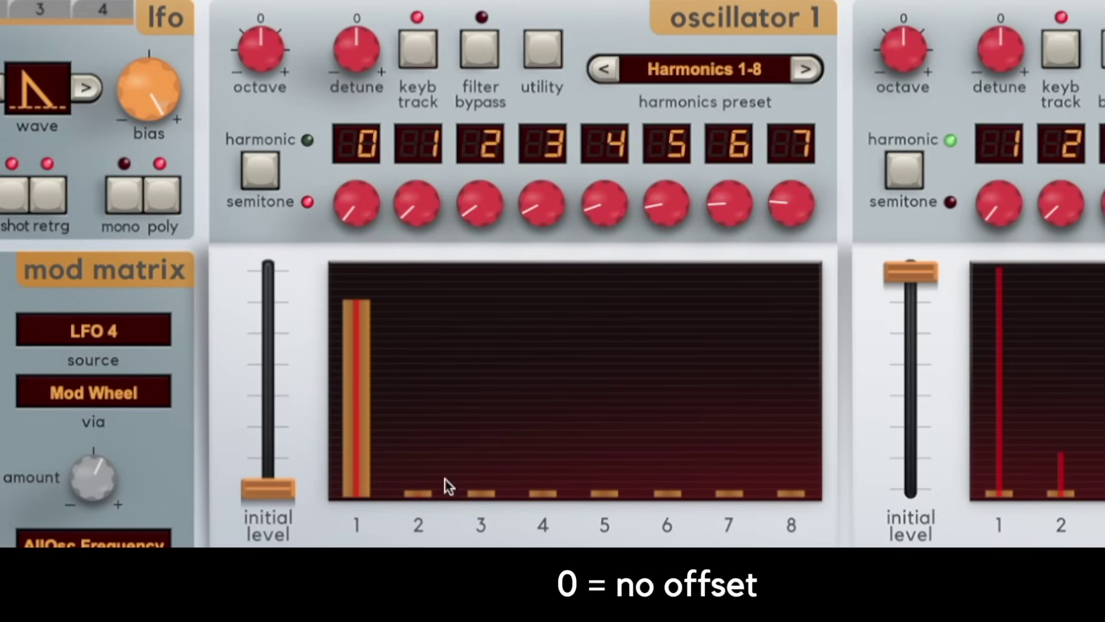
drag(419, 464, 345, 494)
drag(472, 439, 471, 216)
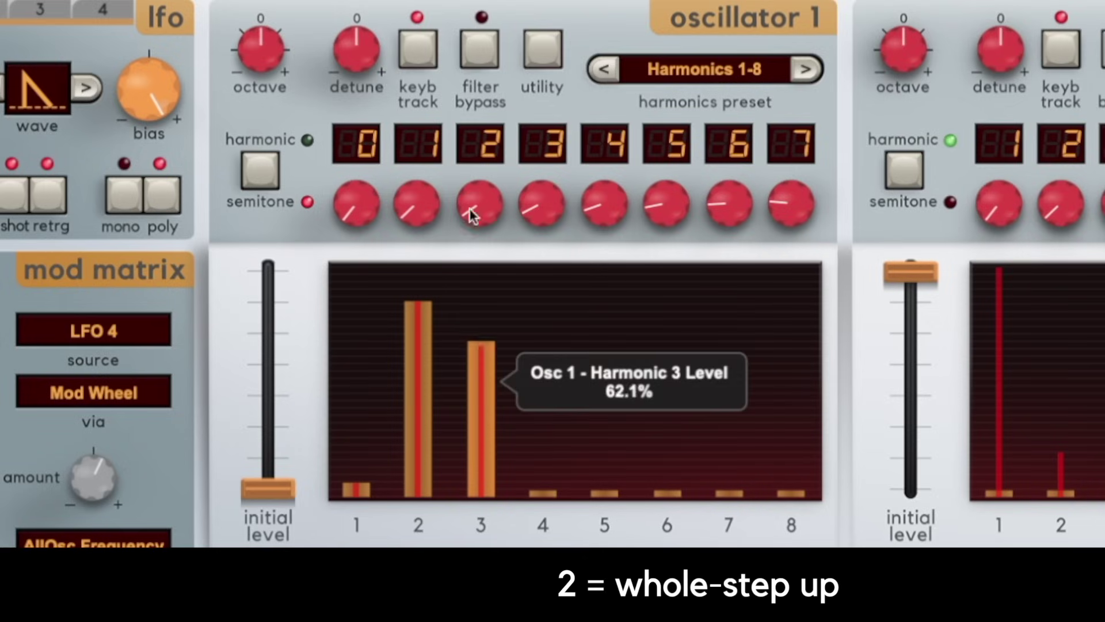
mouse_move(424, 362)
mouse_down()
mouse_move(425, 495)
mouse_move(404, 303)
mouse_move(419, 485)
mouse_move(551, 415)
mouse_move(625, 259)
mouse_move(625, 216)
mouse_up()
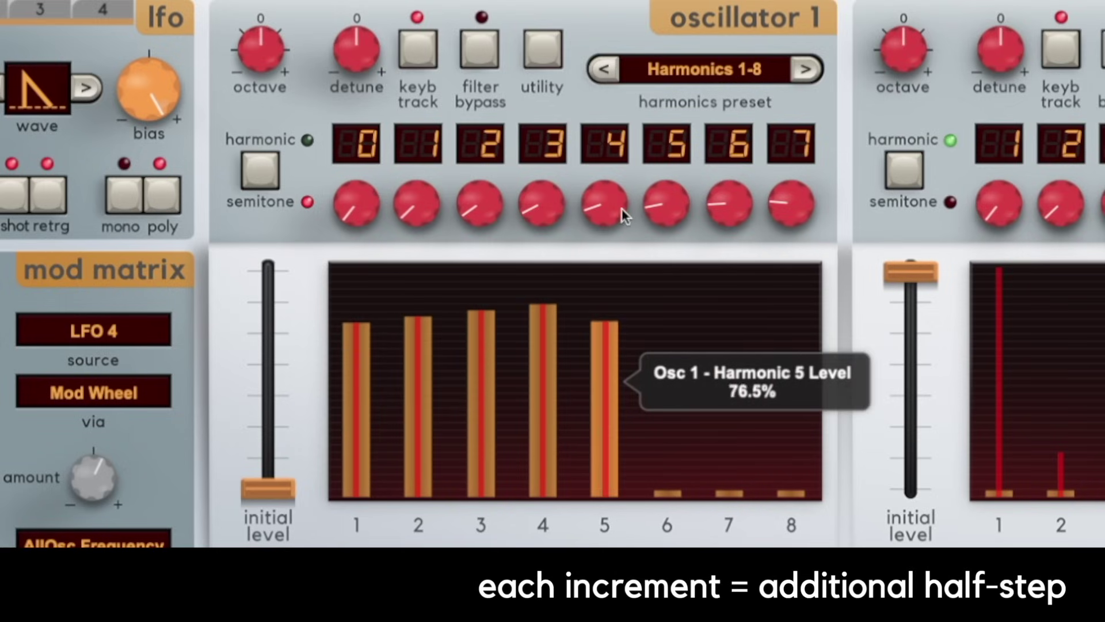
Lower the levels of slots 1 to 5 to zero and raise oscillator 1's initial level to near maximum.
drag(357, 351, 357, 487)
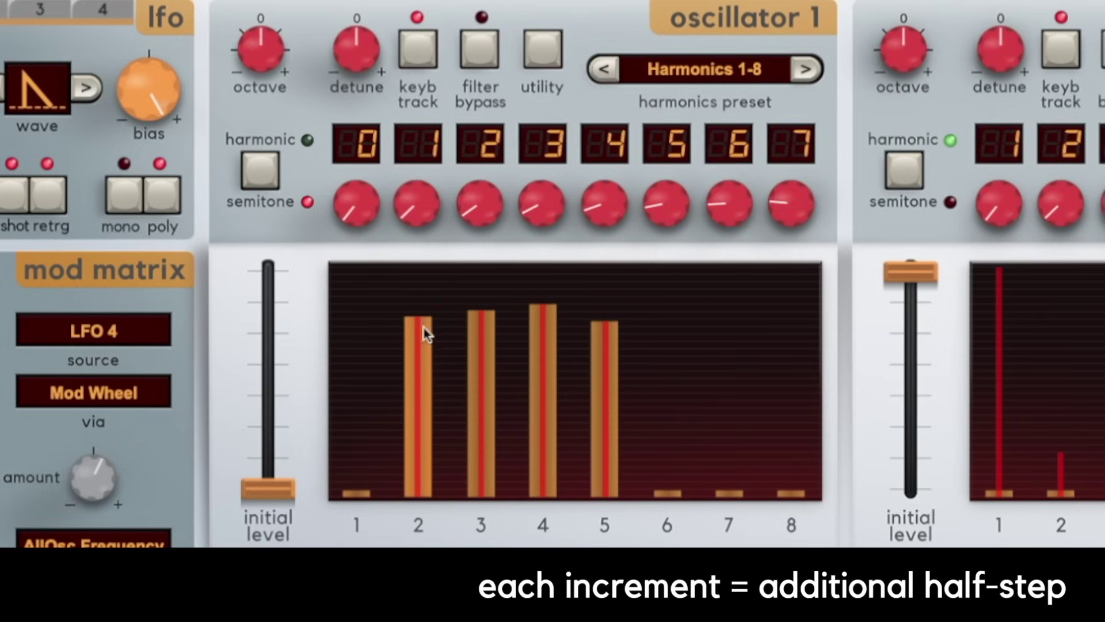
mouse_move(423, 327)
mouse_down()
mouse_move(507, 368)
mouse_move(611, 490)
mouse_up()
mouse_move(267, 488)
mouse_down()
mouse_move(257, 232)
mouse_move(303, 172)
mouse_up()
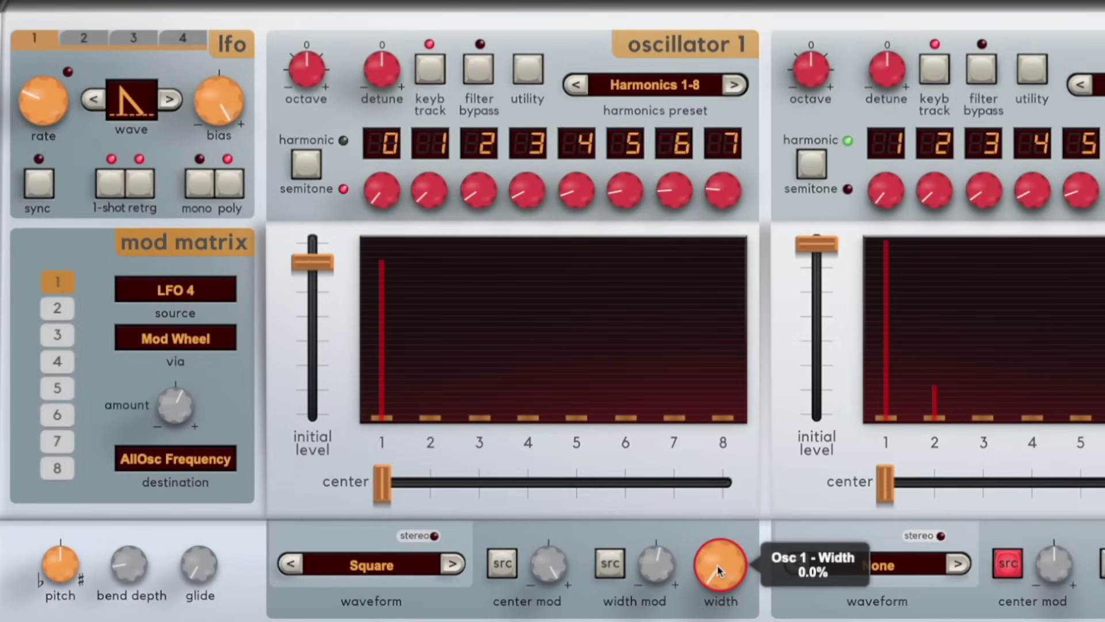
With oscillator 1's width at 0% and center at slot 1, set the center modulation source to LFO 1 and adjust LFO 1's rate.
drag(717, 570, 718, 563)
mouse_move(383, 482)
mouse_down()
mouse_move(712, 485)
mouse_move(374, 484)
mouse_up()
click(500, 566)
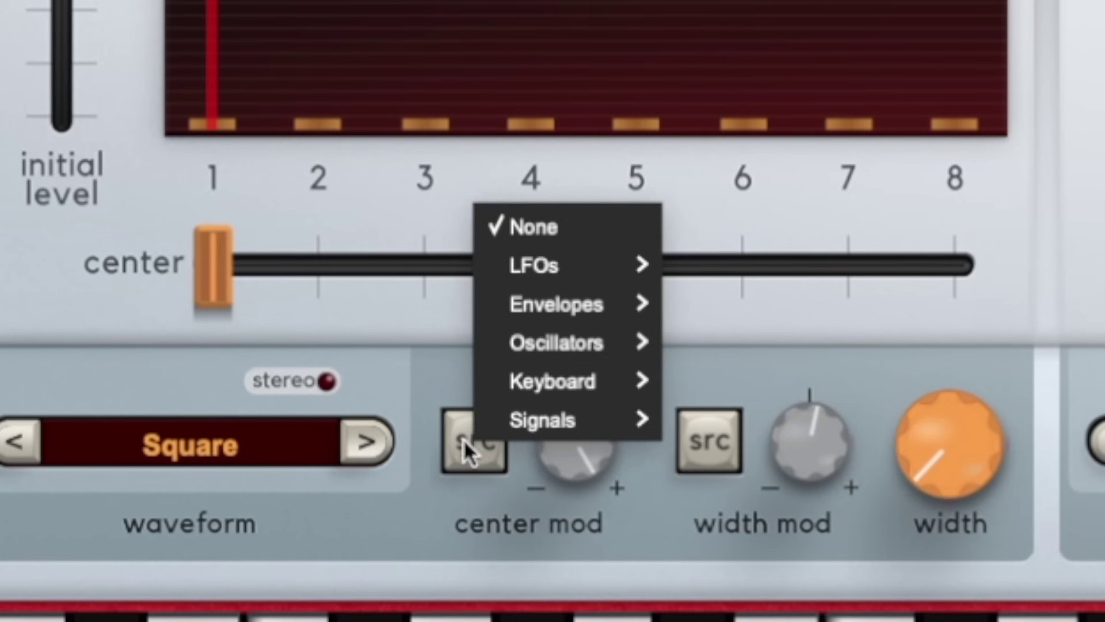
mouse_move(558, 267)
click(682, 159)
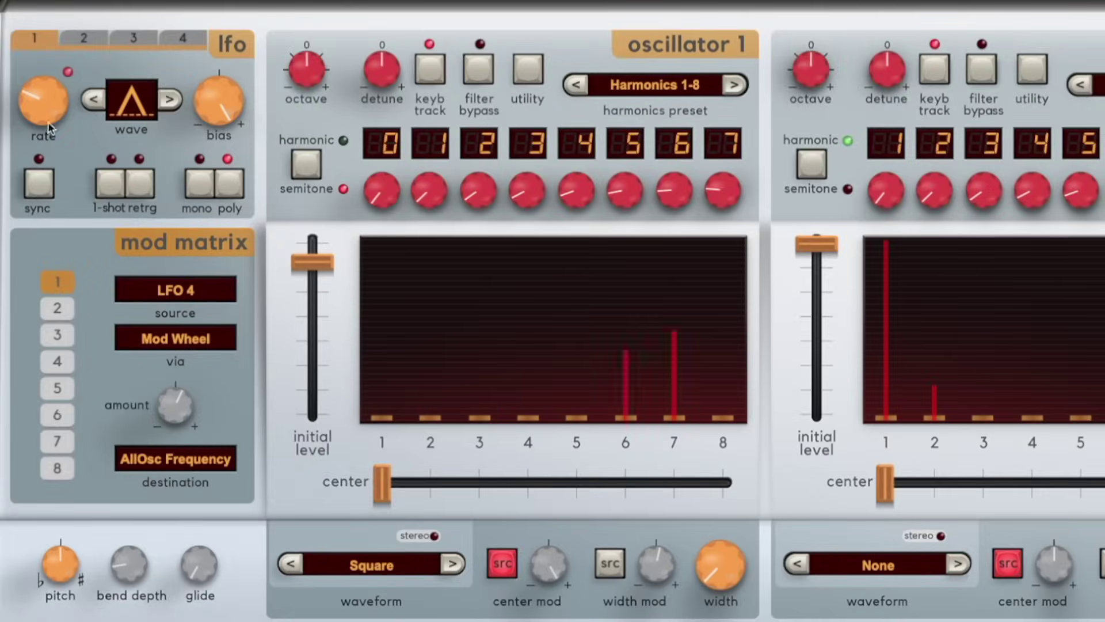
mouse_move(47, 123)
mouse_down()
mouse_move(39, 144)
mouse_move(33, 138)
mouse_up()
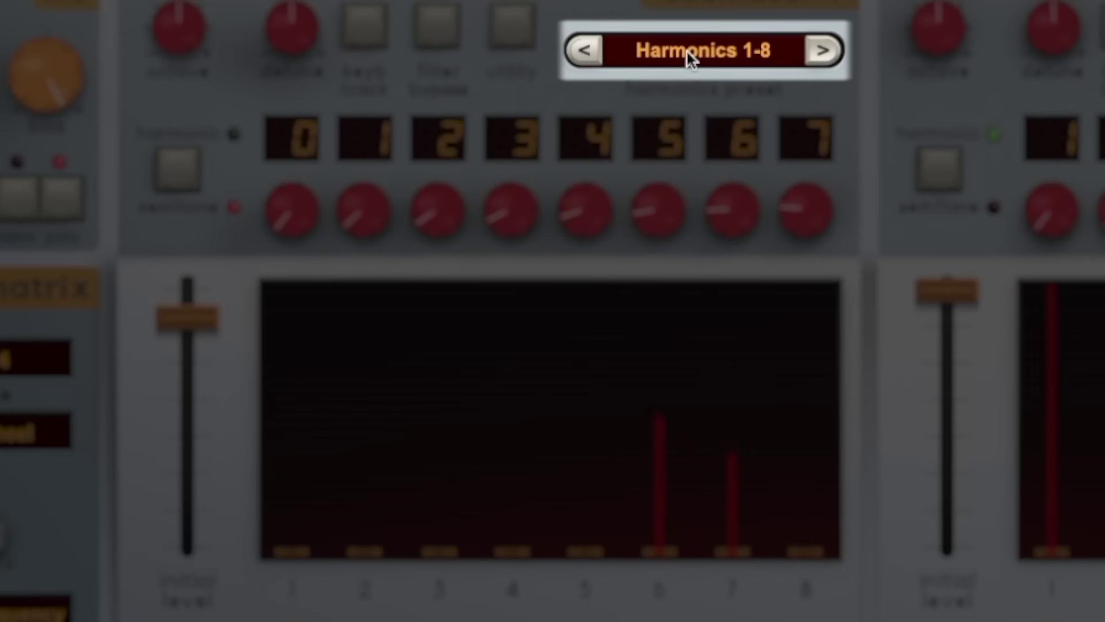
Load the Lydian Scale semitones preset in oscillator 1 and adjust LFO 1's rate.
click(686, 50)
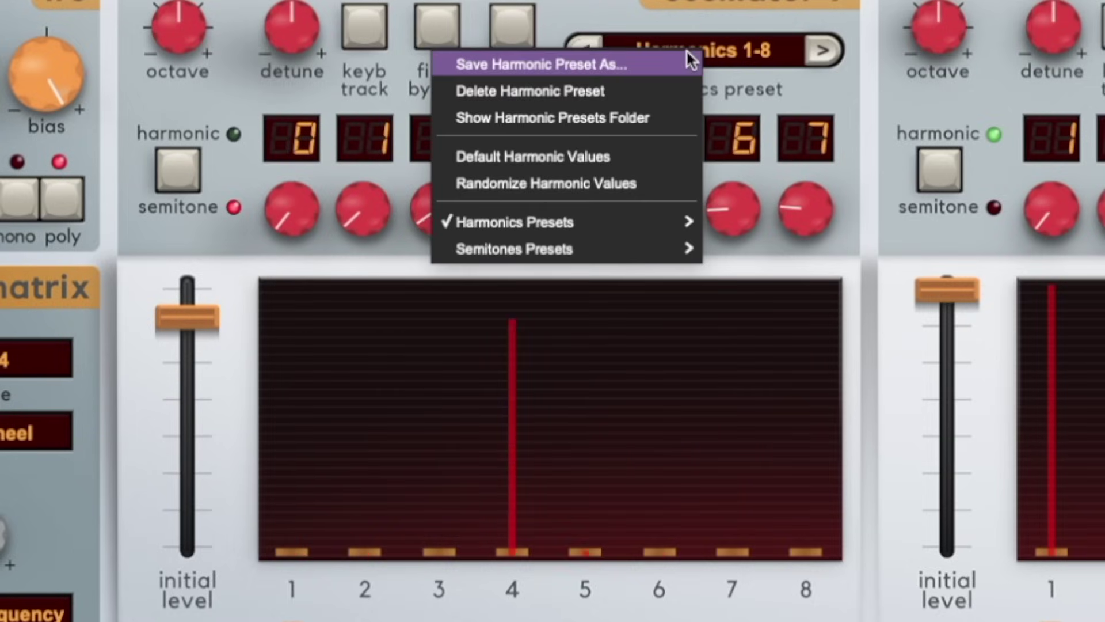
mouse_move(551, 237)
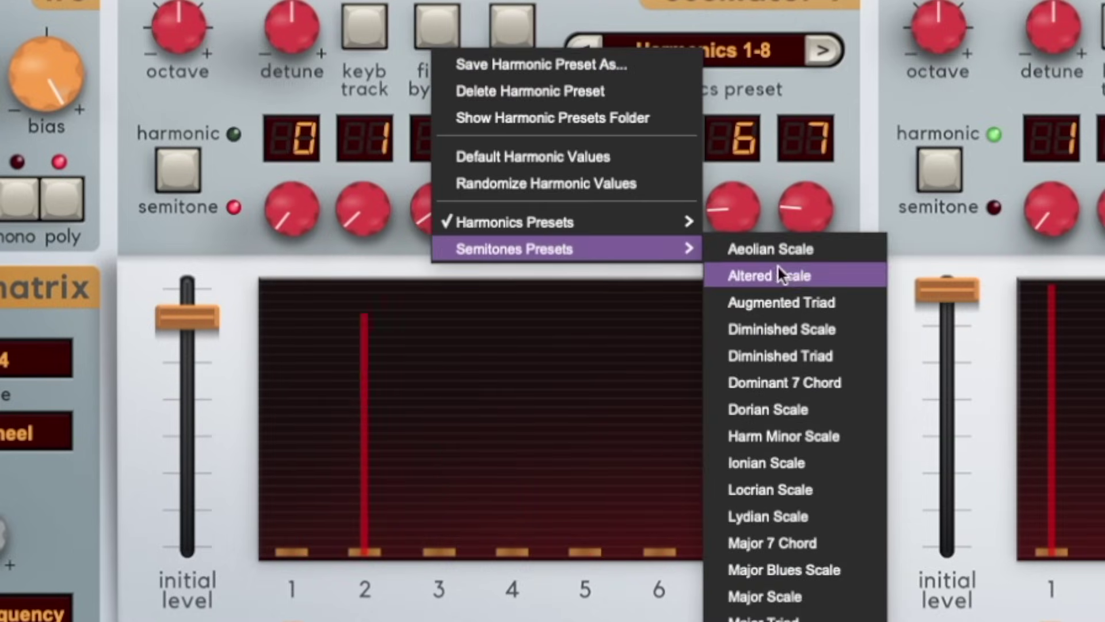
click(774, 507)
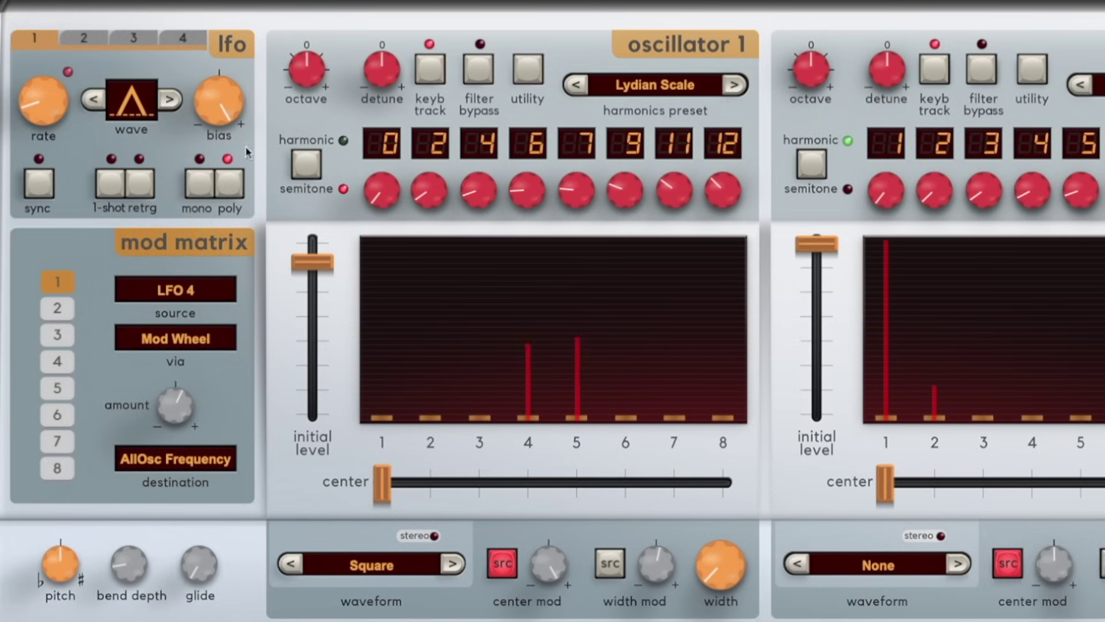
drag(51, 110, 48, 95)
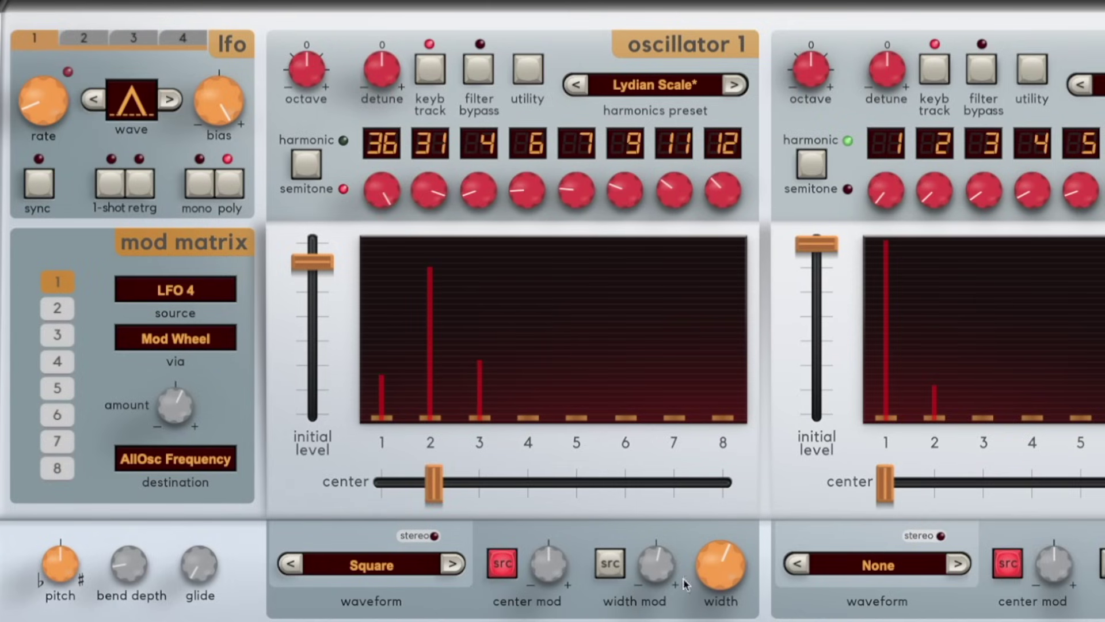
Raise oscillator 1's width and switch off the semitone values of slots 4 and 5.
drag(713, 581, 714, 547)
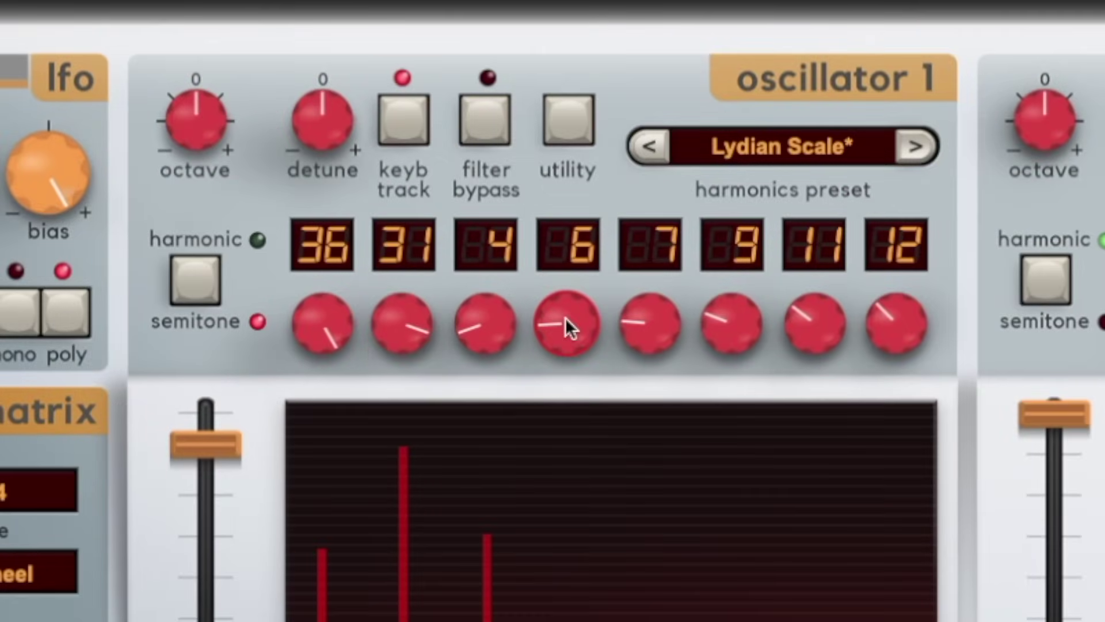
drag(566, 329, 706, 444)
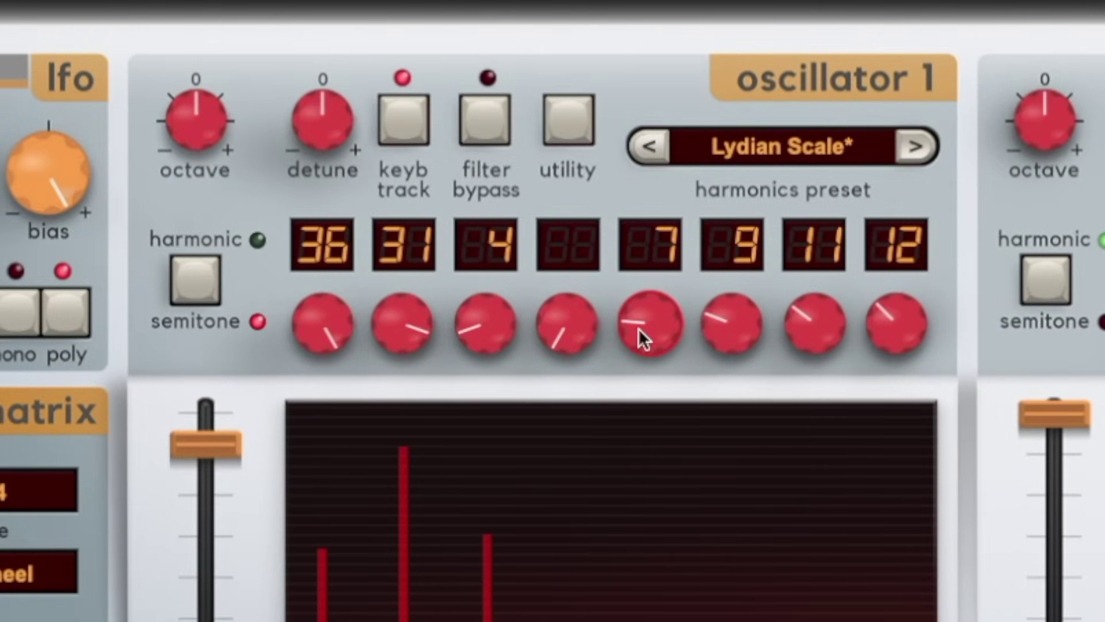
drag(642, 334, 642, 368)
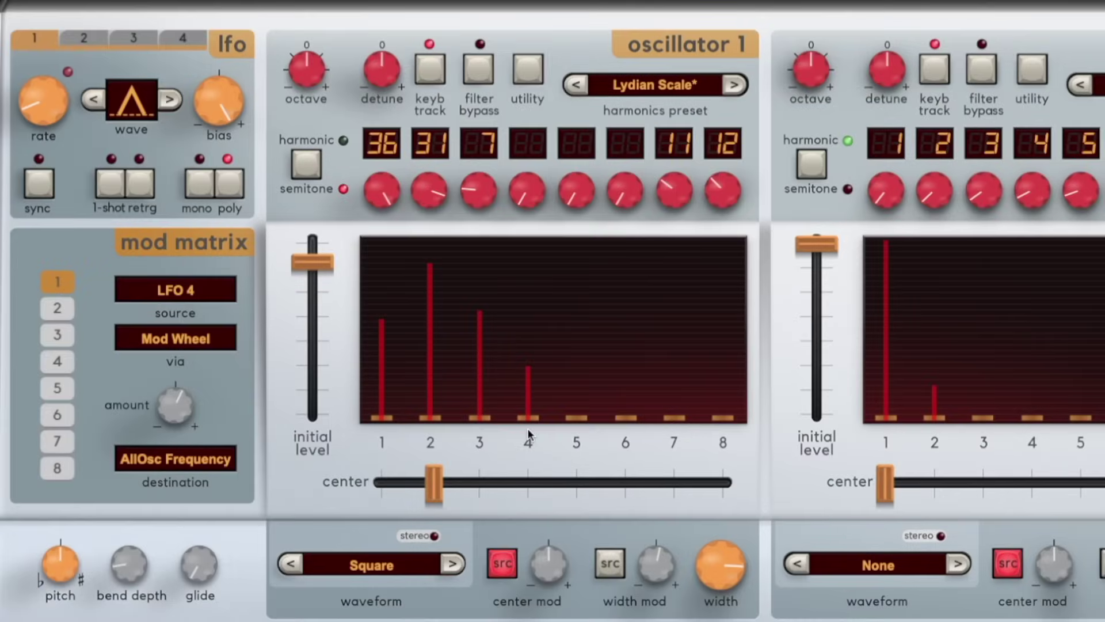
Move oscillator 1's center between slots 1 and 2 and increase its center modulation amount.
drag(438, 485, 406, 488)
drag(548, 564, 539, 445)
drag(539, 436, 539, 431)
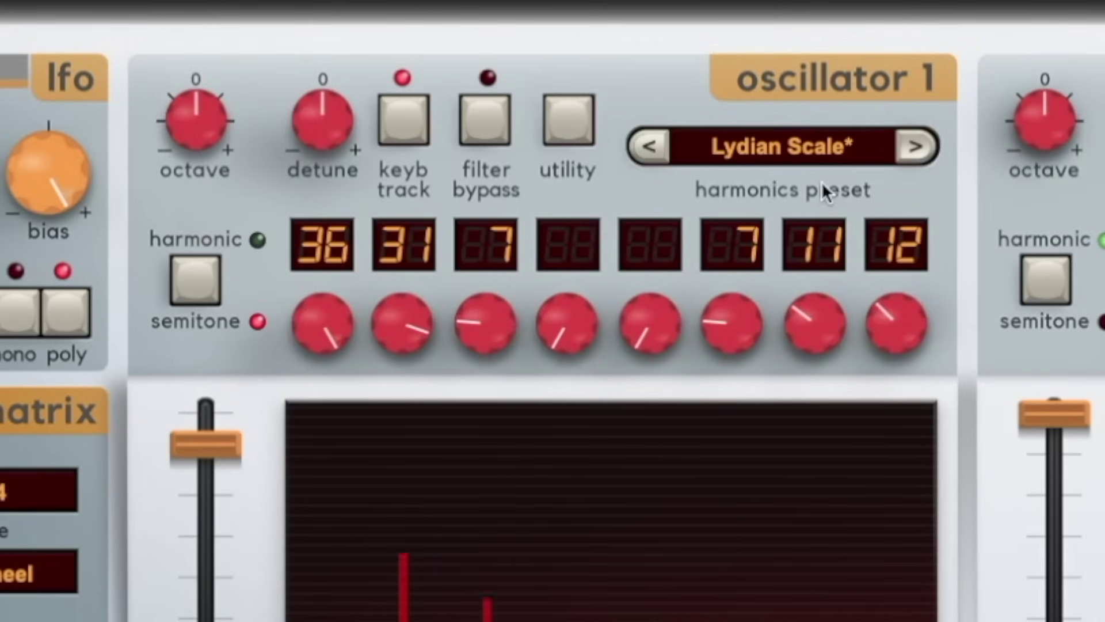
Load the Even Order harmonics preset in oscillator 1.
right_click(796, 152)
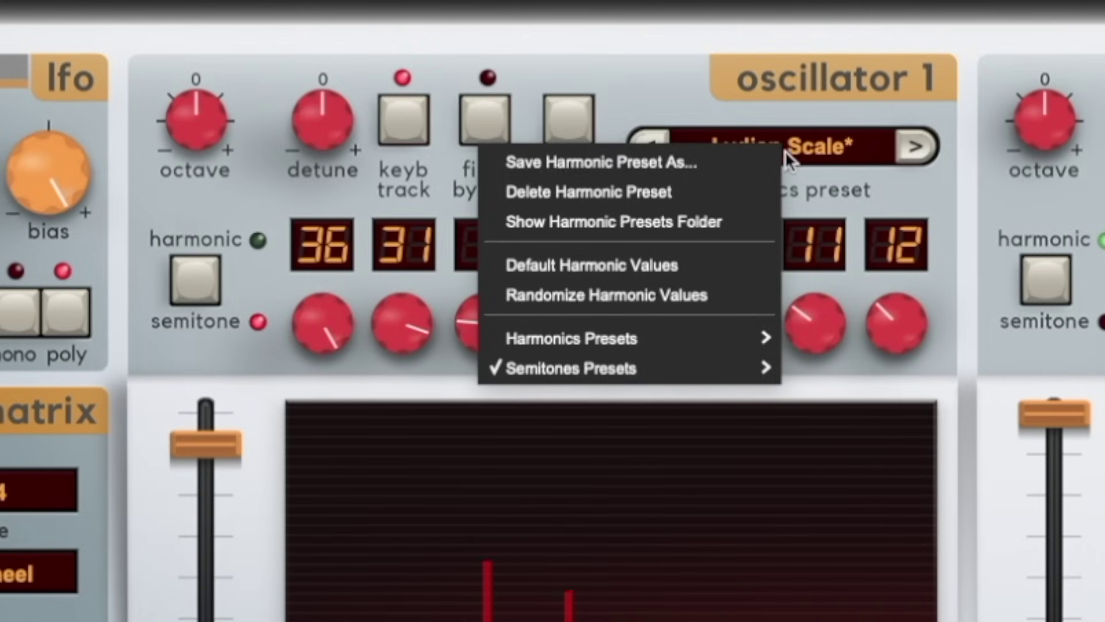
mouse_move(677, 341)
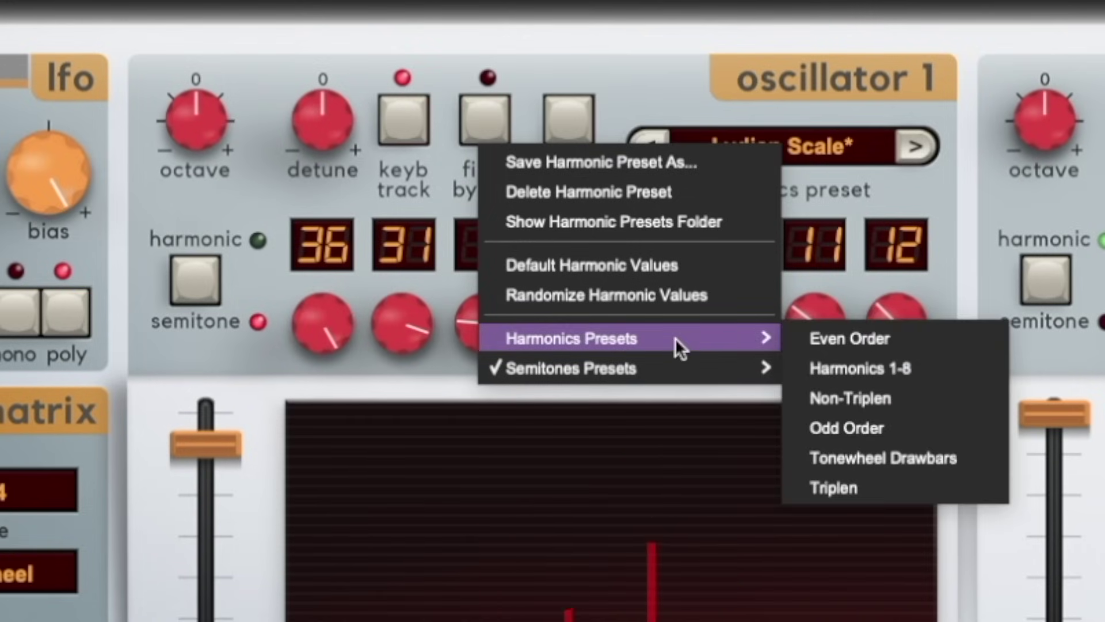
click(886, 337)
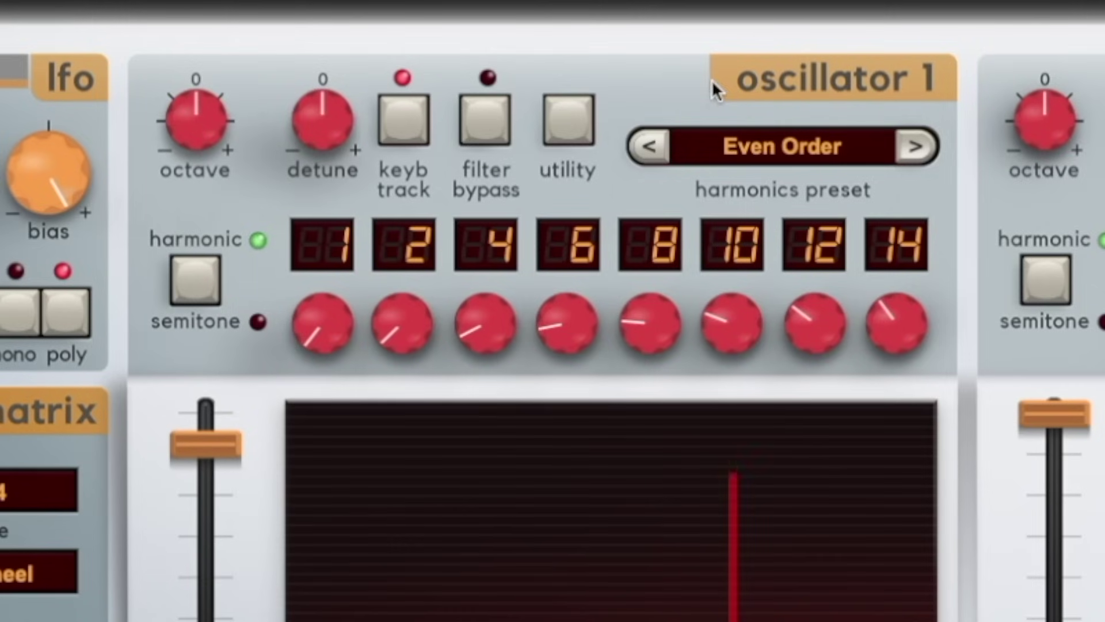
Load the Major 7 Chord semitones preset in oscillator 1.
click(782, 146)
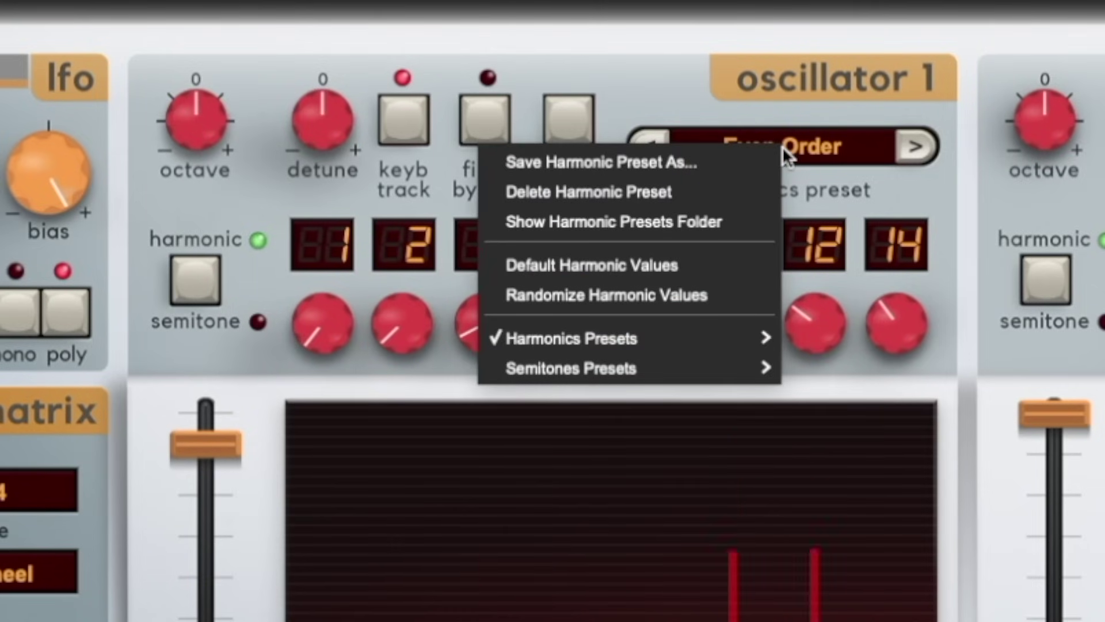
mouse_move(675, 379)
mouse_move(678, 340)
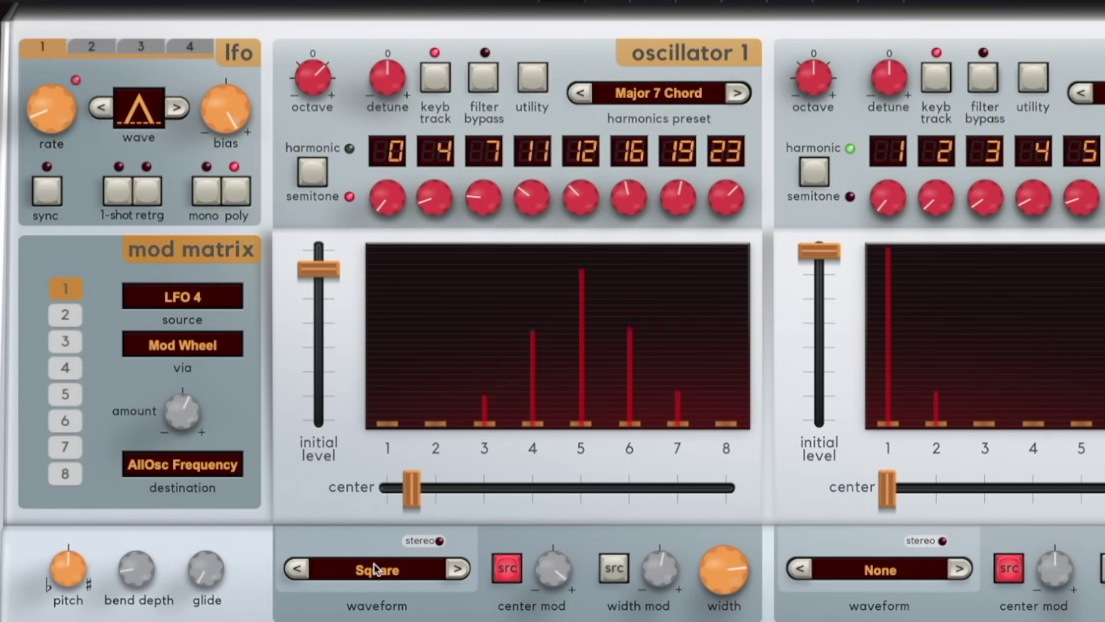
Change oscillator 1's waveform to Dark Nasal from the Harmonia Waves.
click(377, 570)
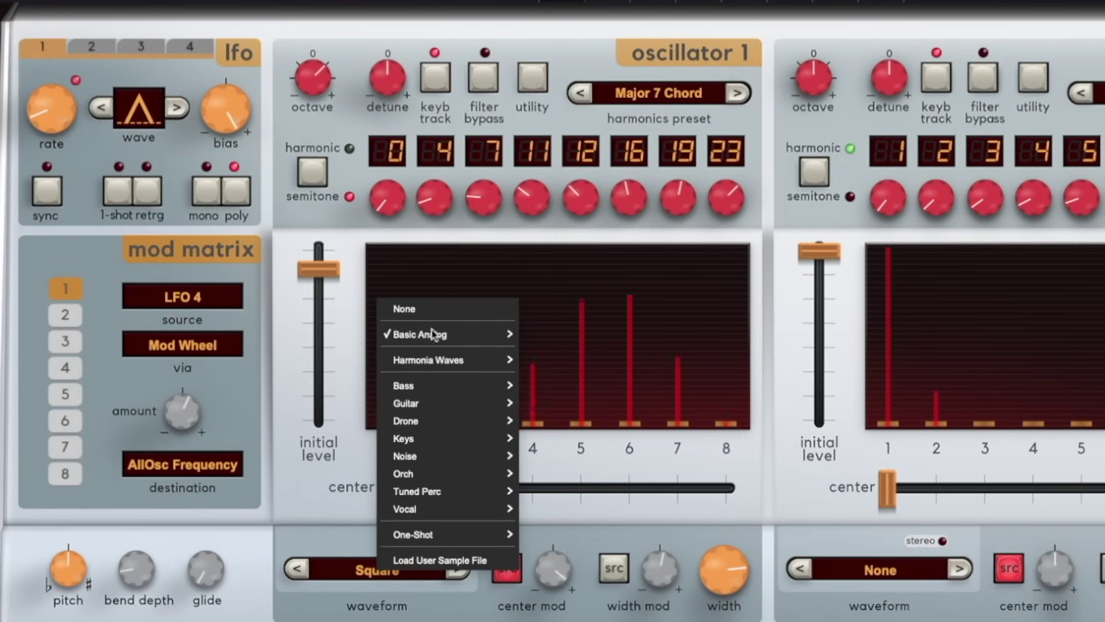
mouse_move(424, 354)
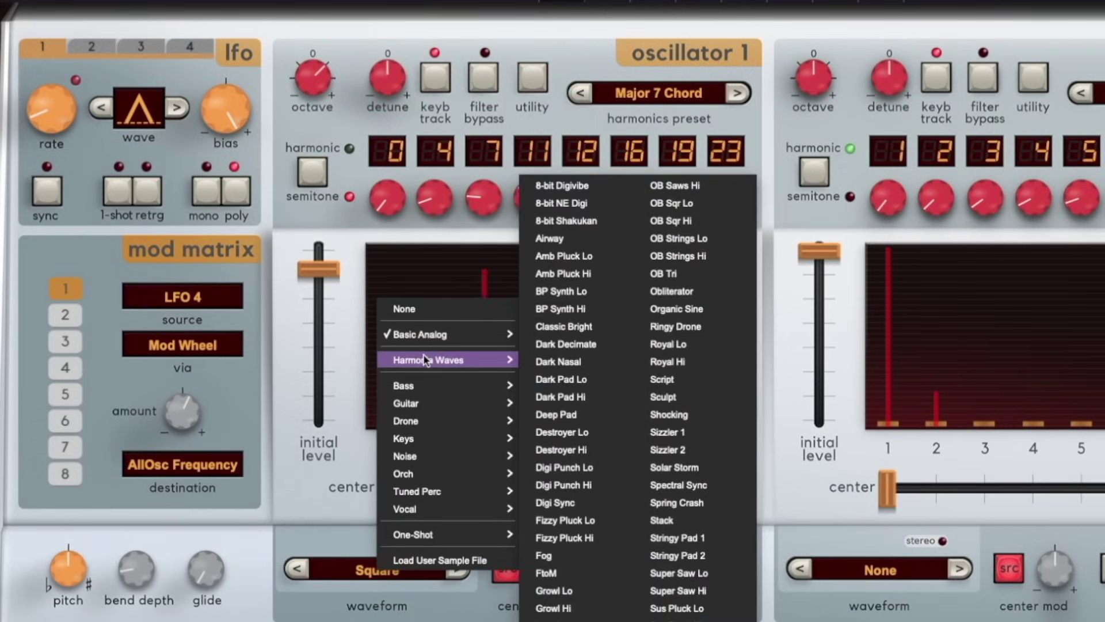
click(574, 365)
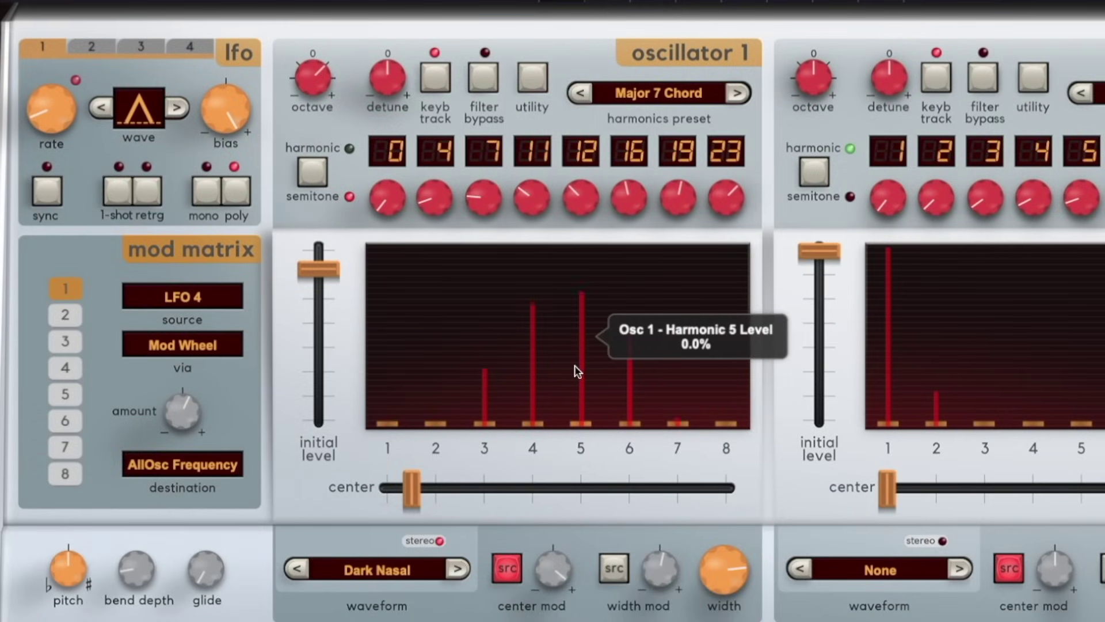
Load the Major Blues Scale semitones preset in oscillator 1 and step forward through Major Scale to Major Triad.
click(695, 95)
mouse_move(567, 224)
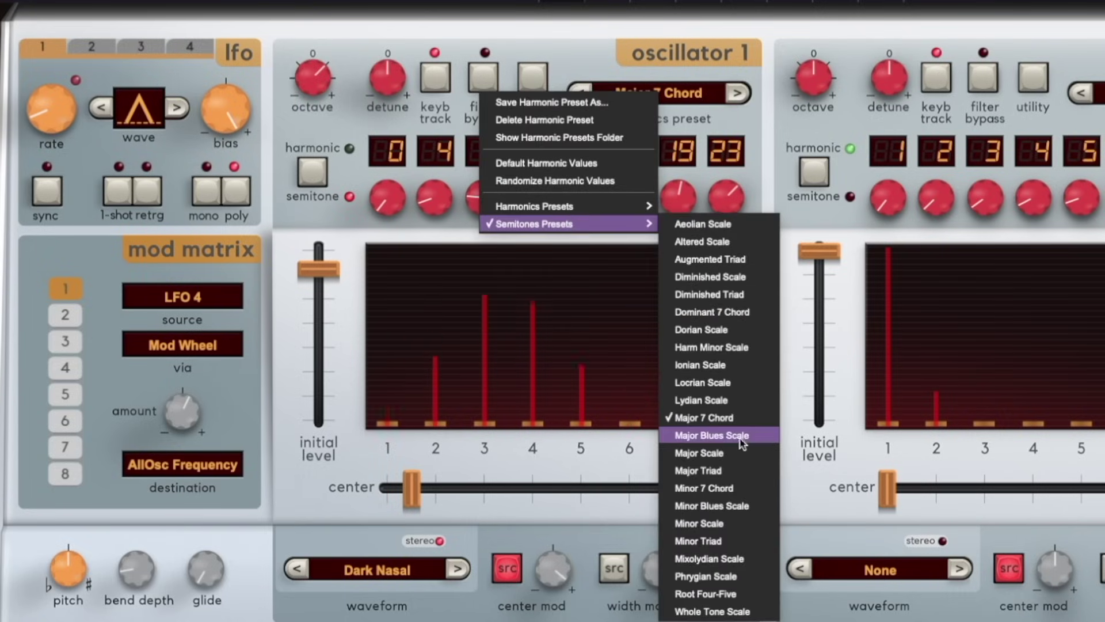
click(711, 432)
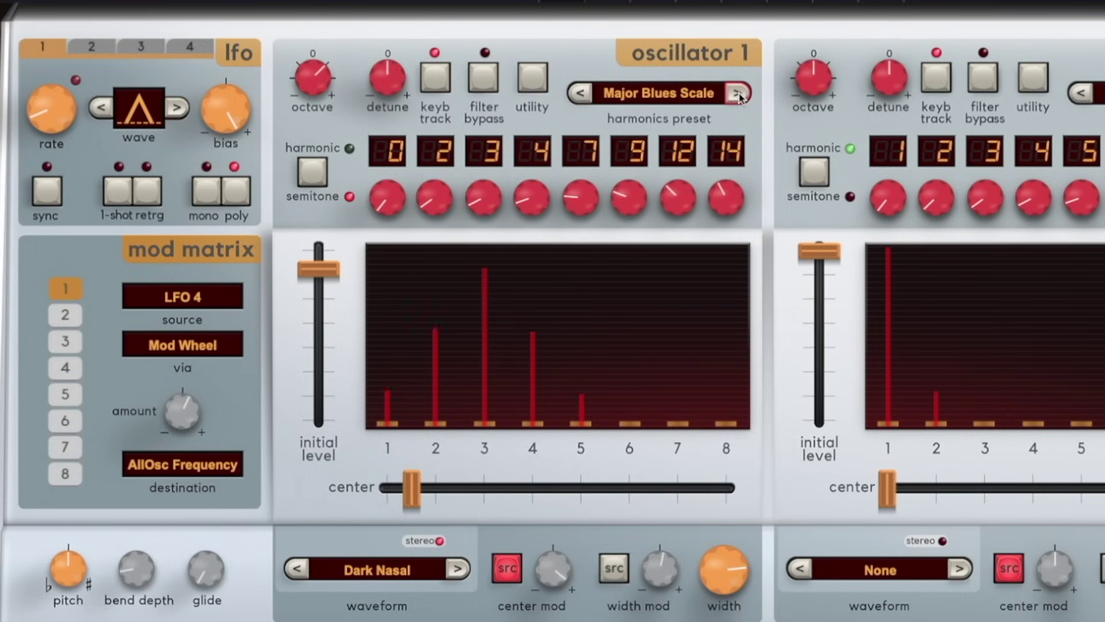
click(737, 94)
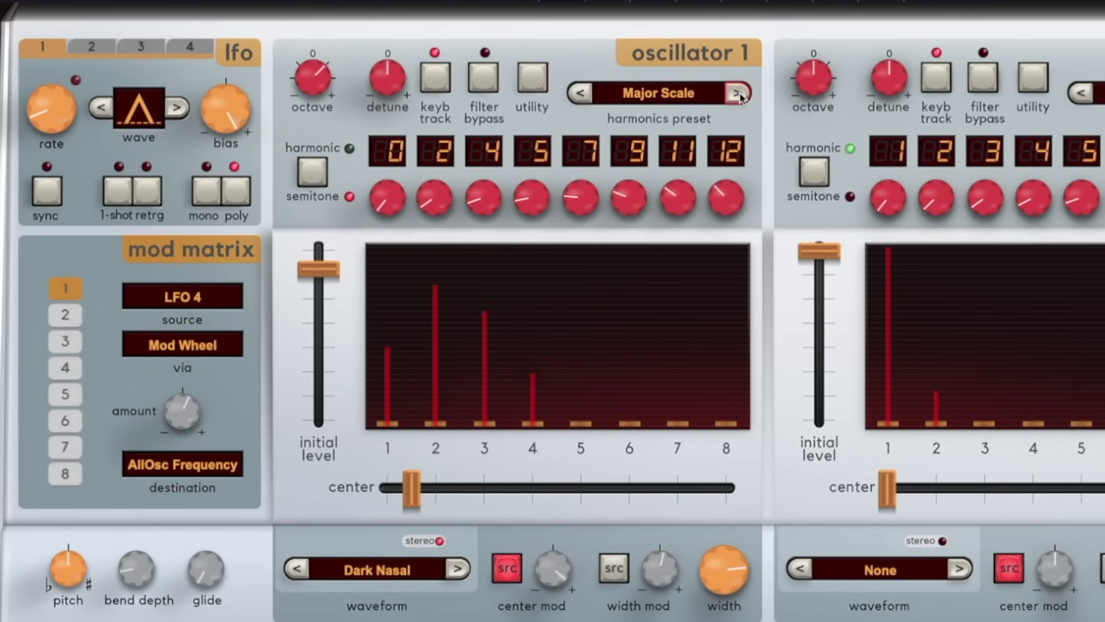
click(737, 94)
Look over the available semitones presets, try Minor 7 Chord in oscillator 1 and return to Major Triad.
click(659, 93)
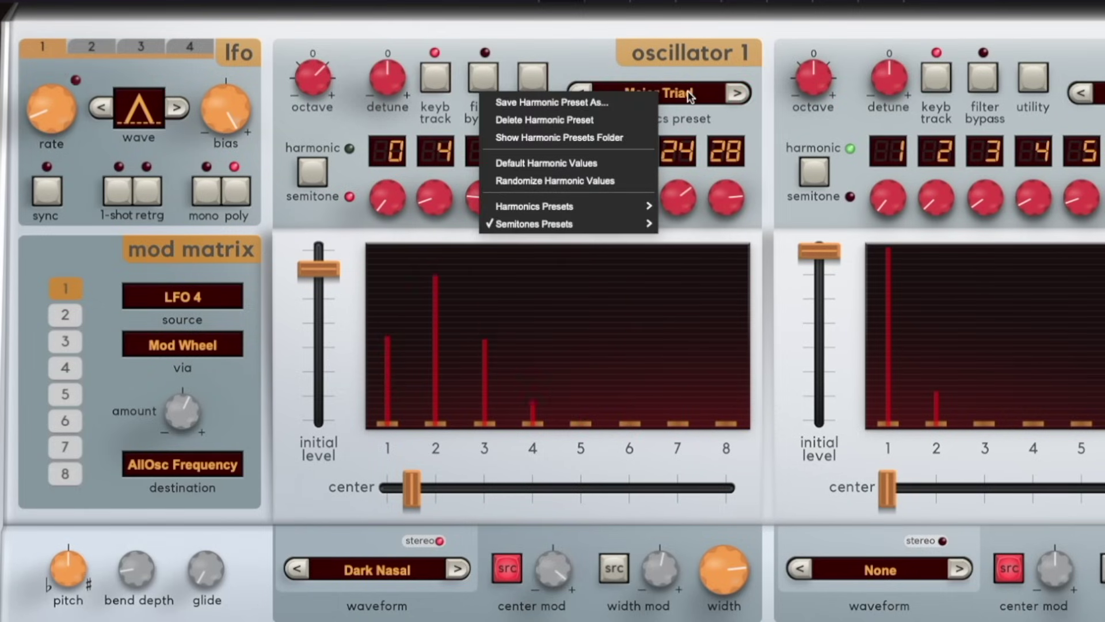
mouse_move(628, 224)
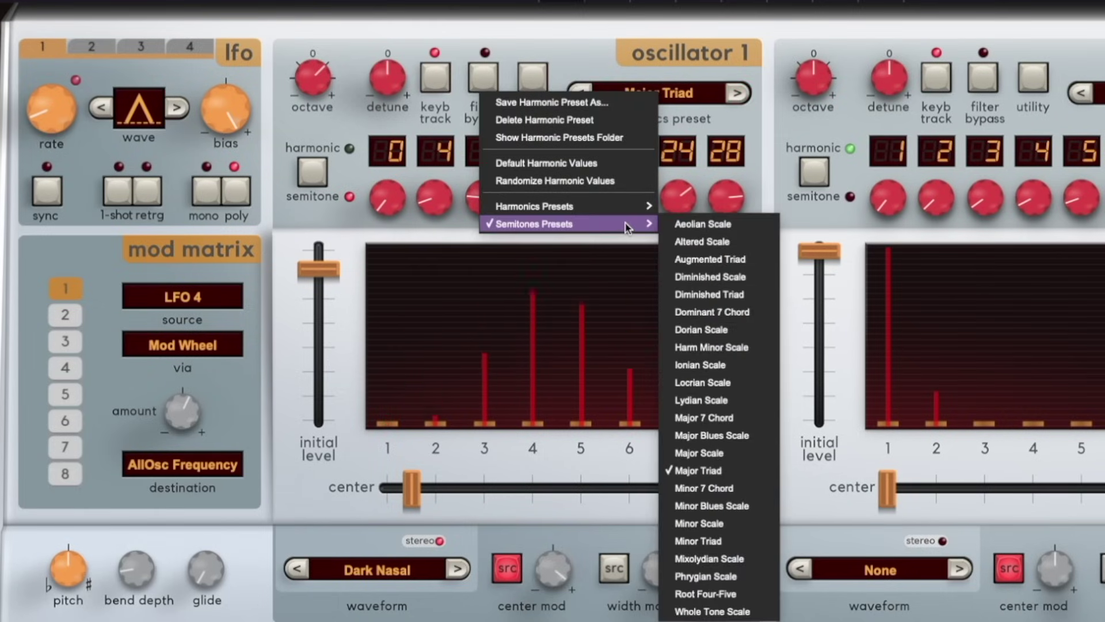
click(758, 53)
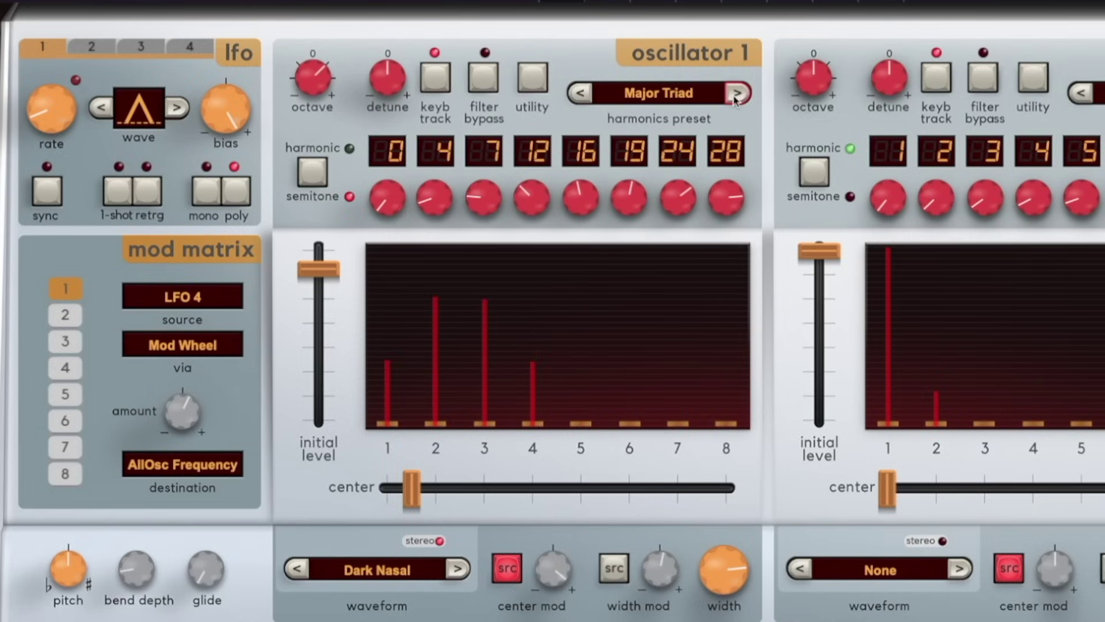
click(737, 94)
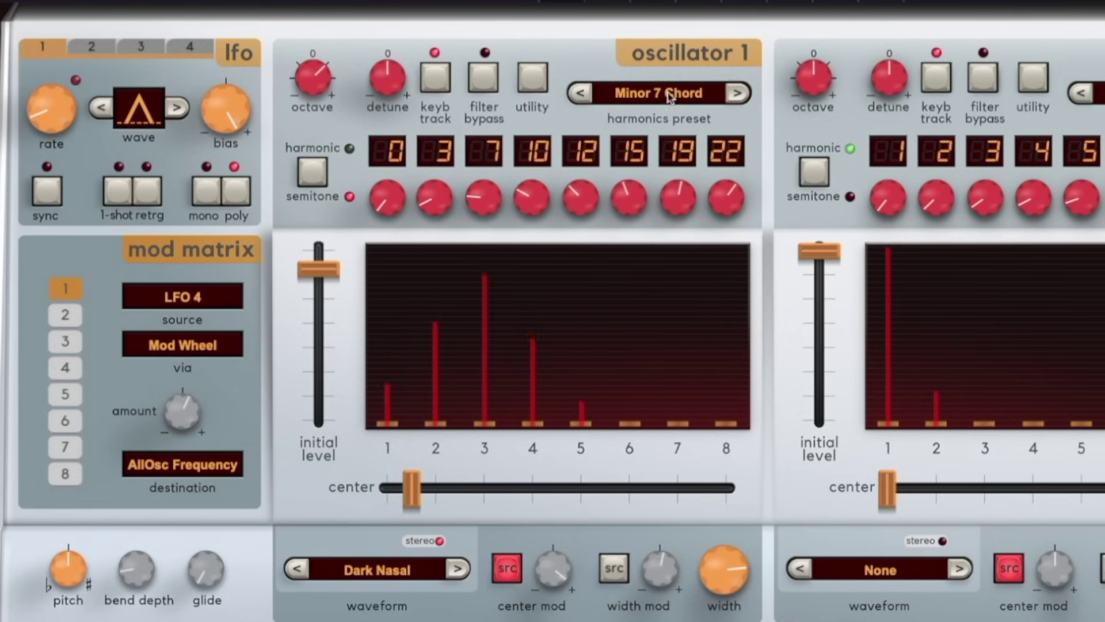
click(588, 93)
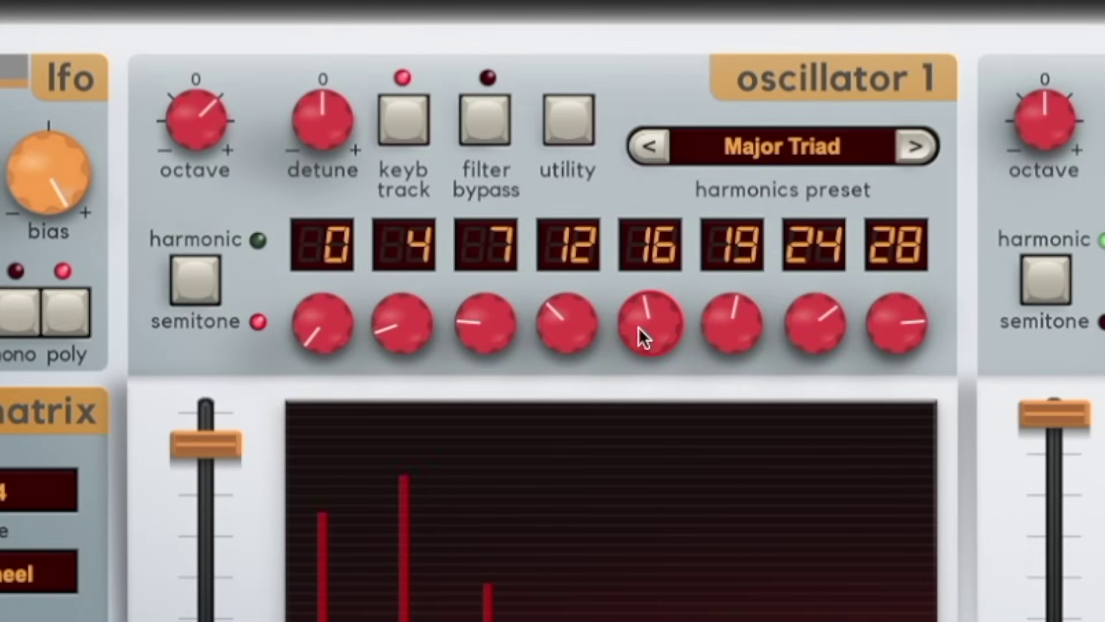
Set oscillator 1's slot 5 to 23 semitones and slot 4 to 16 semitones.
drag(573, 201, 577, 190)
drag(645, 311, 646, 242)
drag(553, 316, 564, 247)
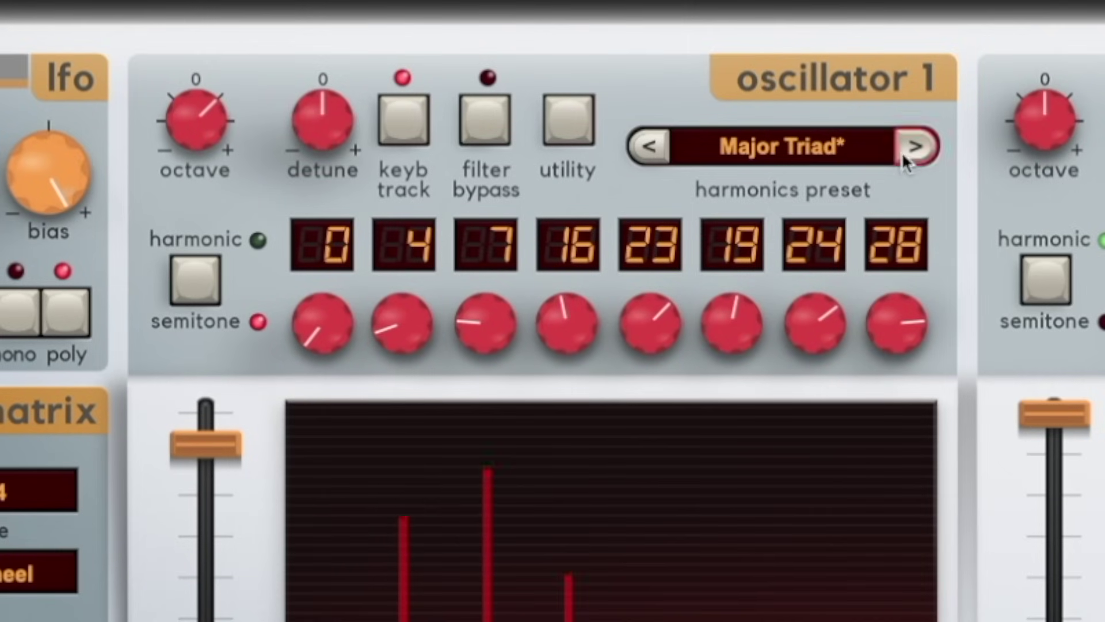
Save oscillator 1's edited harmonic preset as "Major Triad Modified" and check for it among the semitones presets.
click(821, 145)
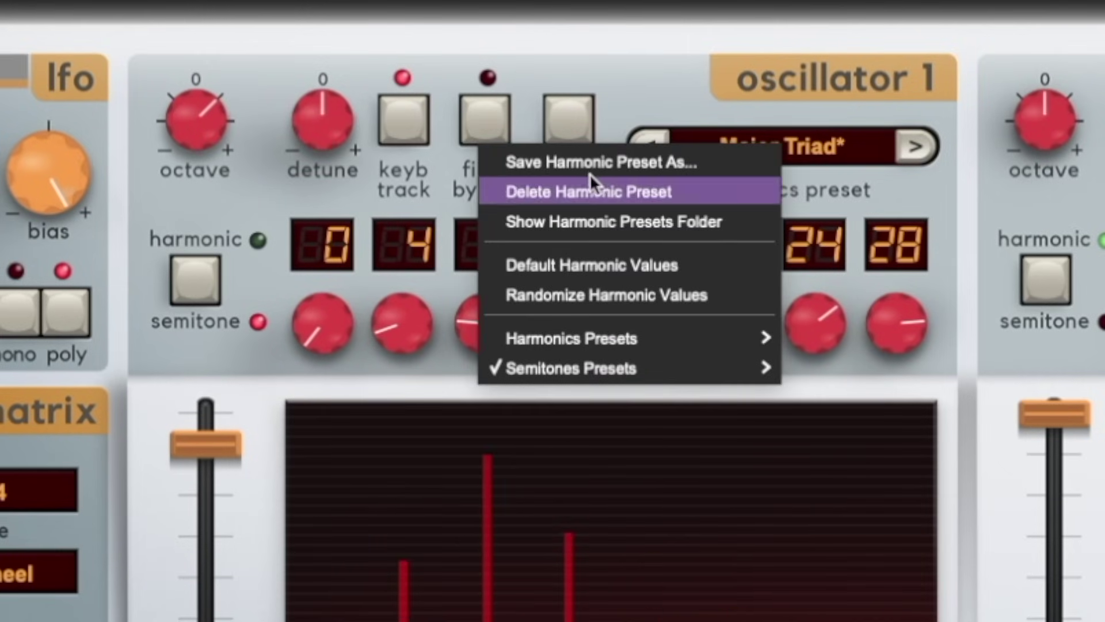
click(590, 150)
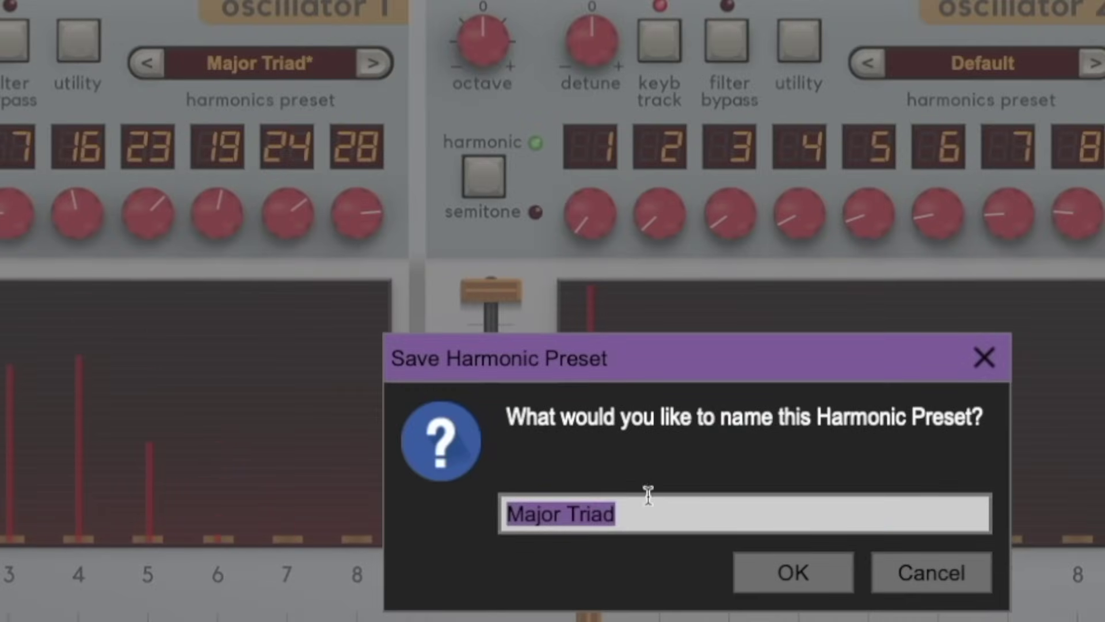
click(652, 511)
text(Mi)
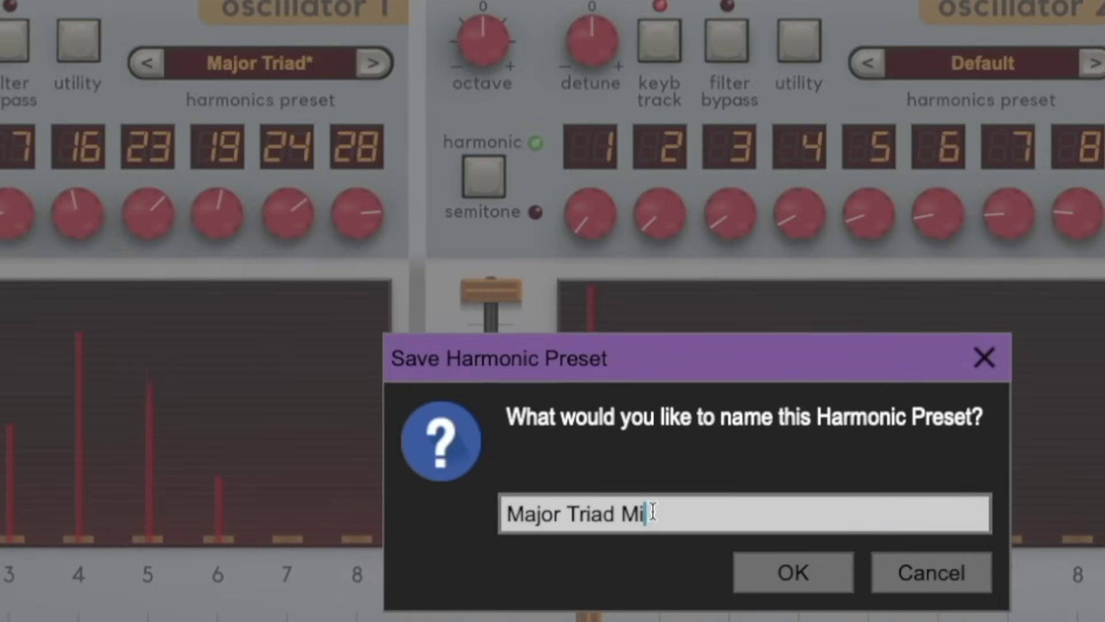
key(BackSpace)
text(odified)
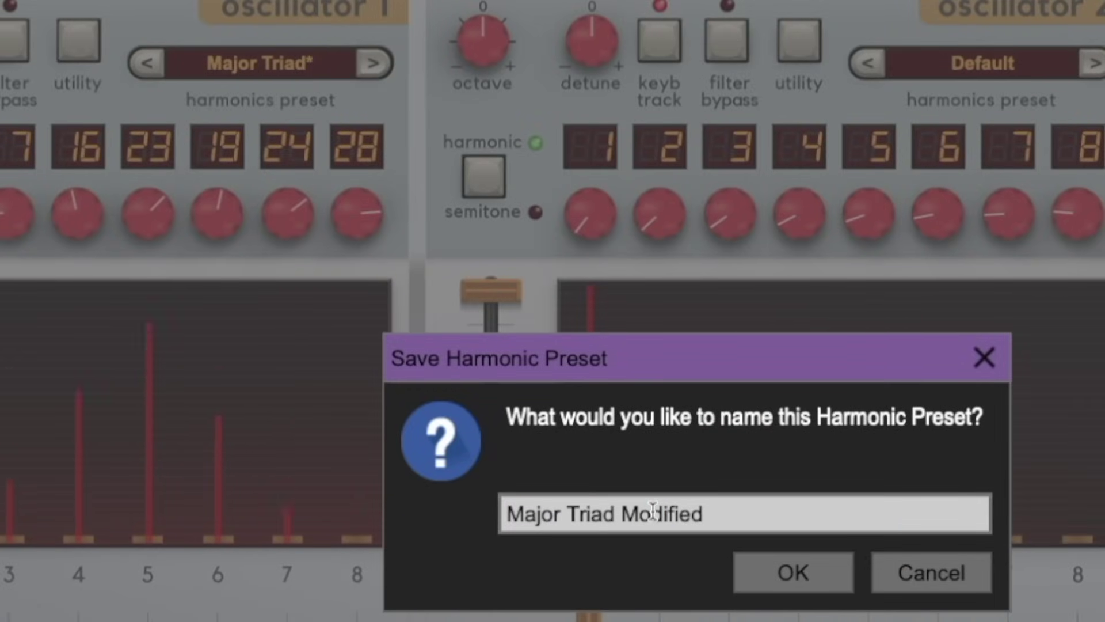
click(803, 579)
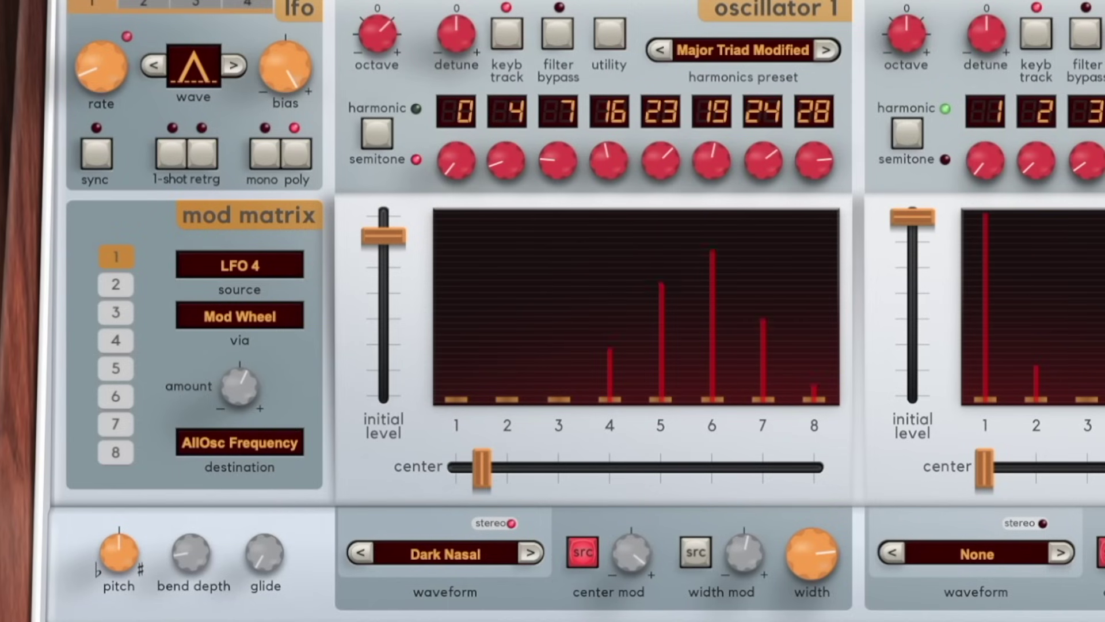
click(757, 57)
mouse_move(676, 189)
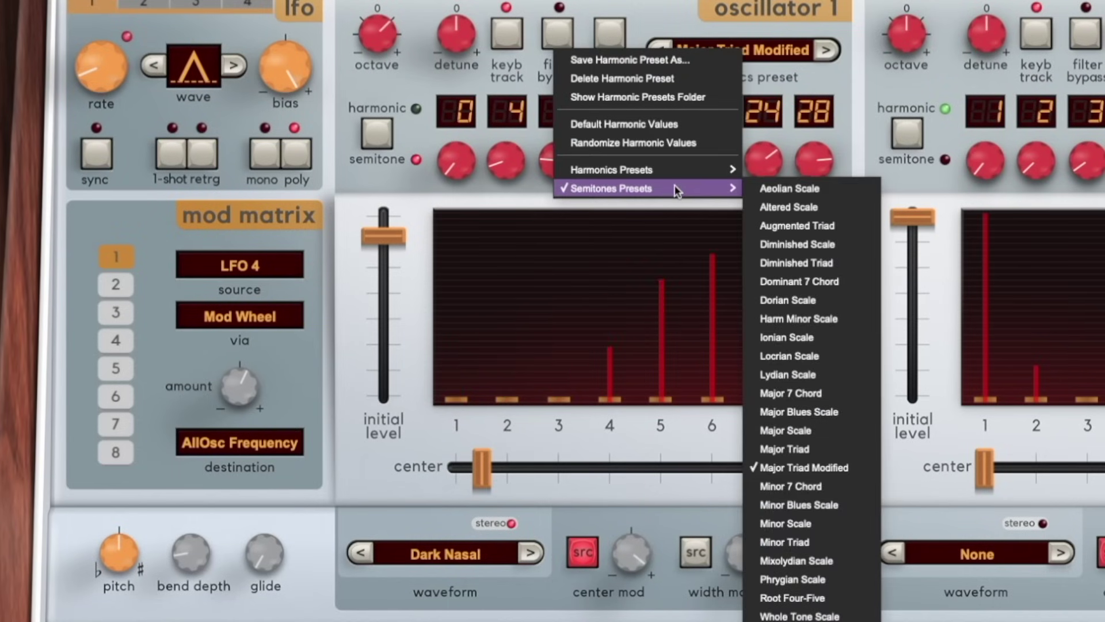